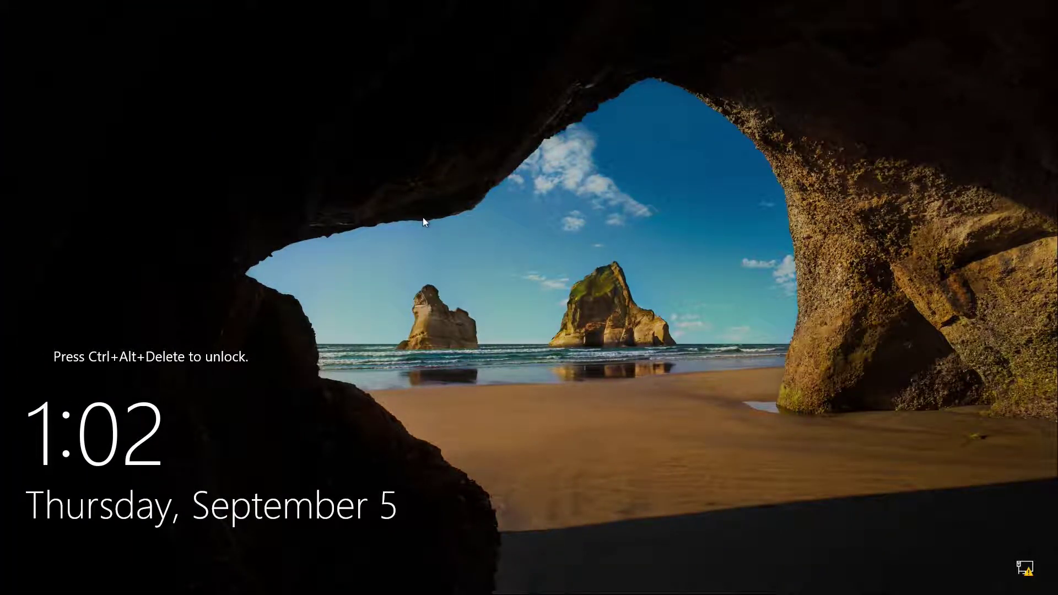
Sign in to the server as the domain Administrator with the account password.
key(ctrl+alt+Delete)
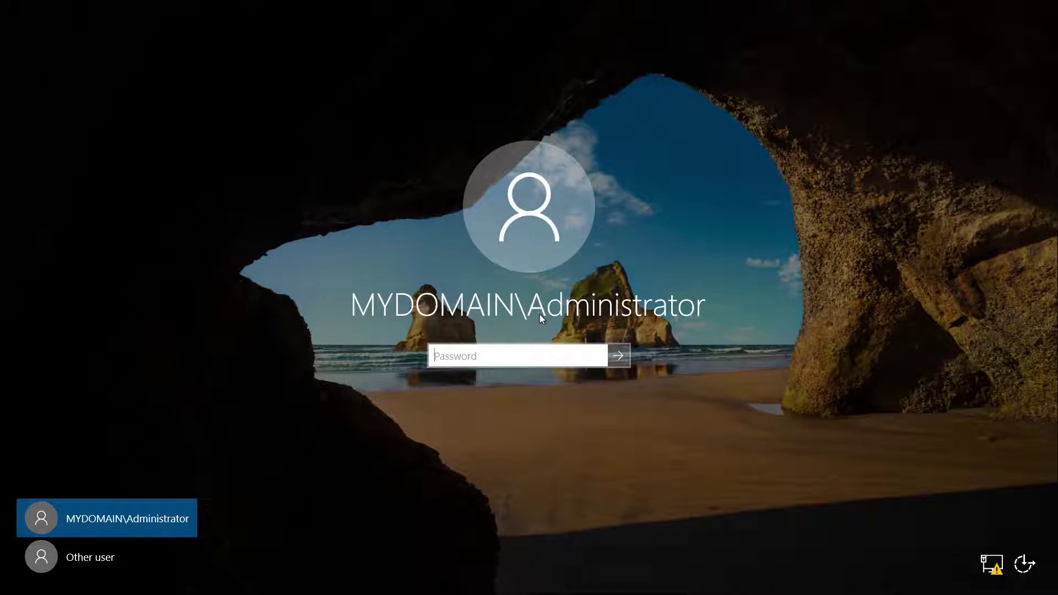
text(**********)
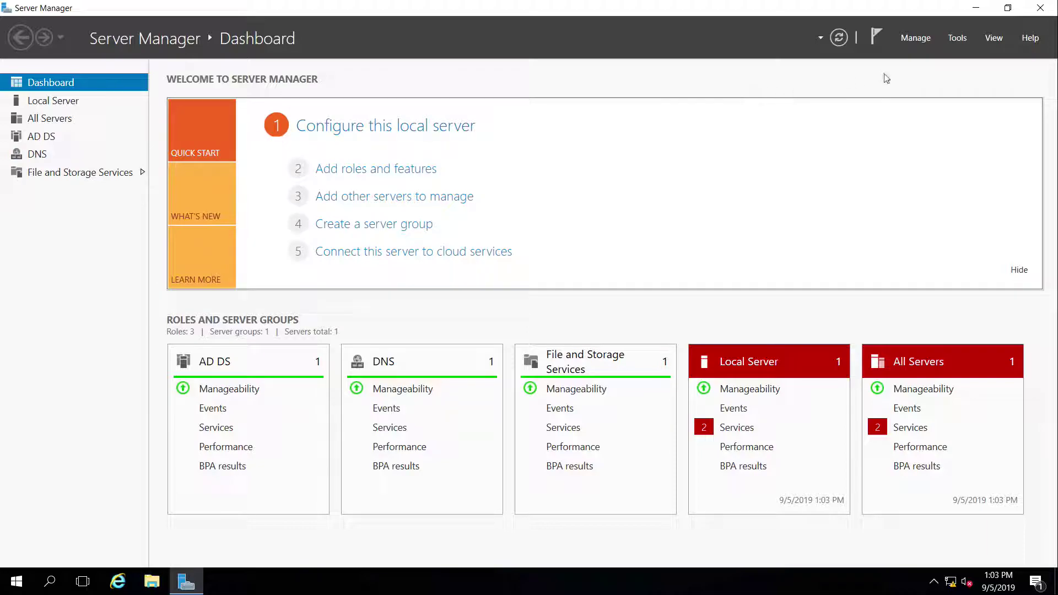
Launch DNS Manager from Server Manager's Tools menu.
click(915, 37)
click(958, 38)
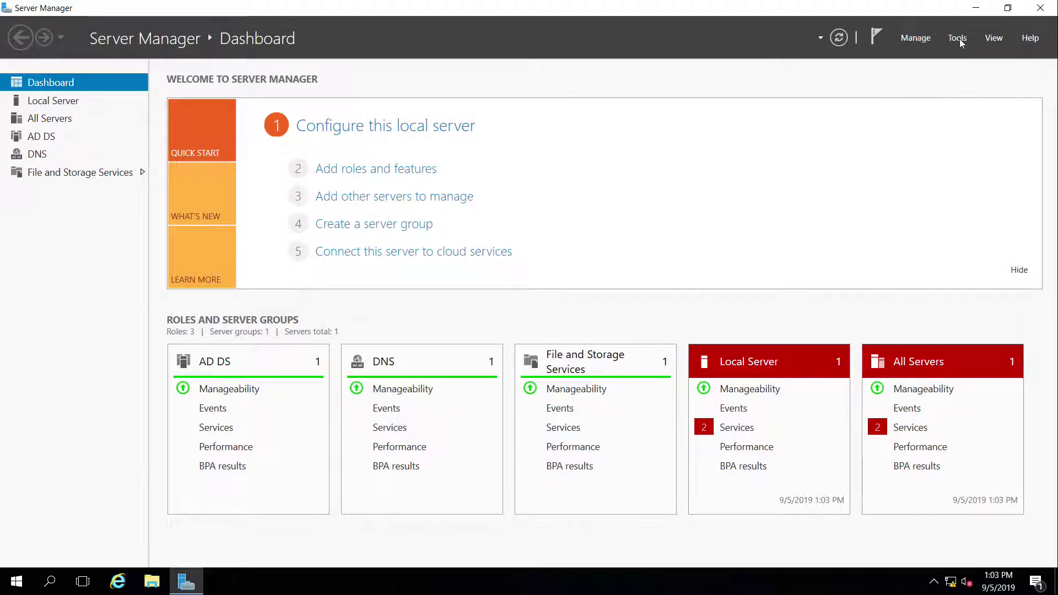
click(957, 38)
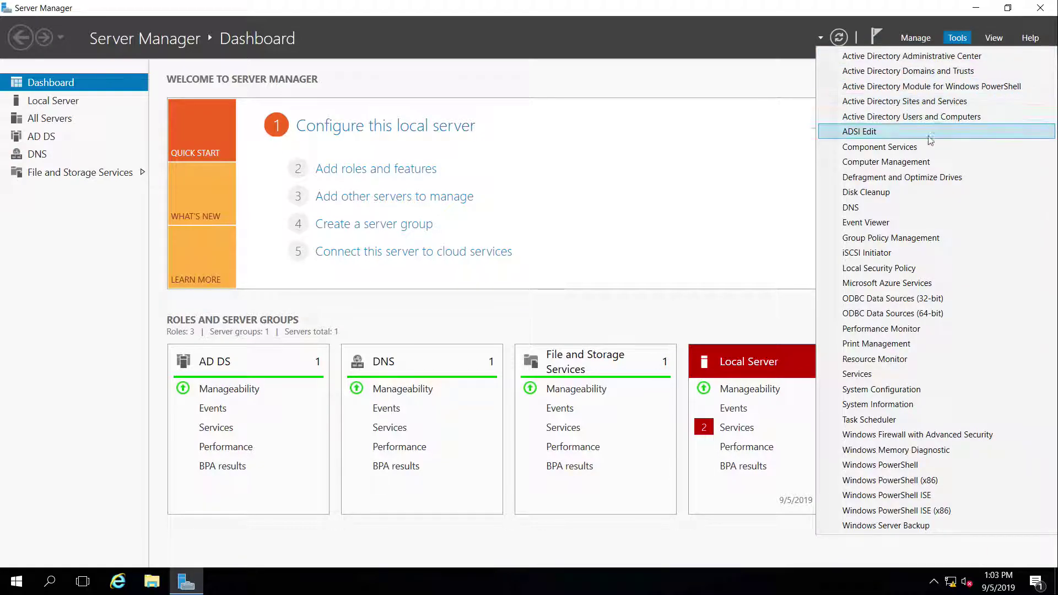
click(909, 208)
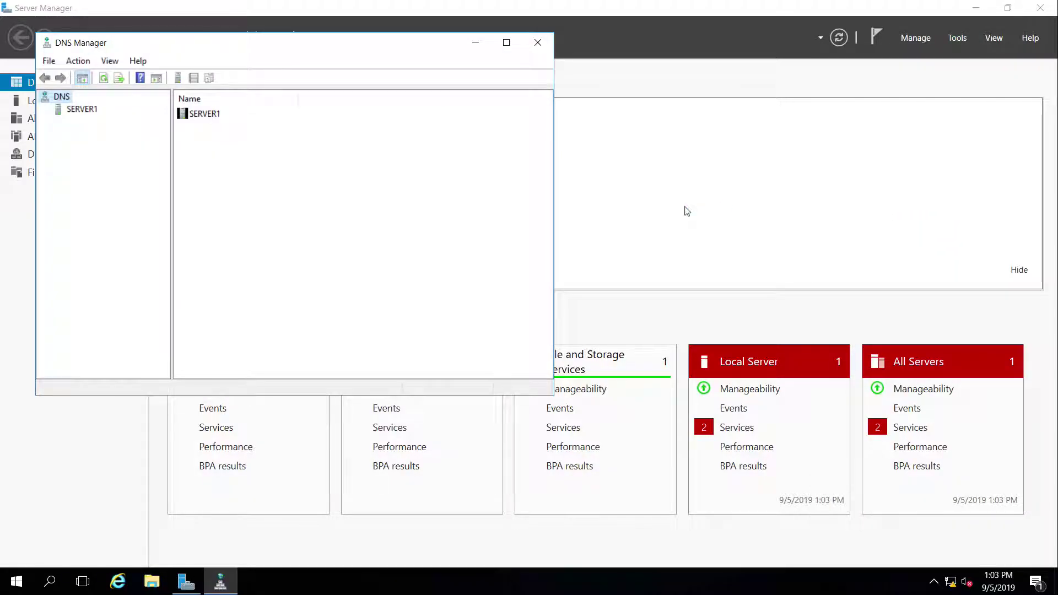
Browse SERVER1's _msdcs.mydomain.prv zone into gc and _tcp, inspecting the _ldap record.
click(85, 109)
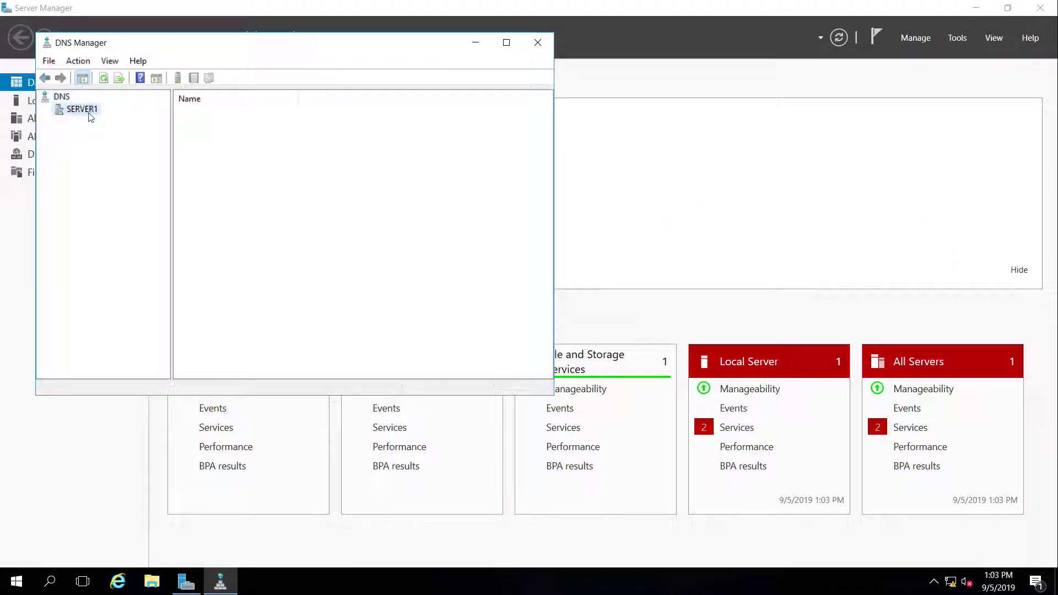
click(45, 110)
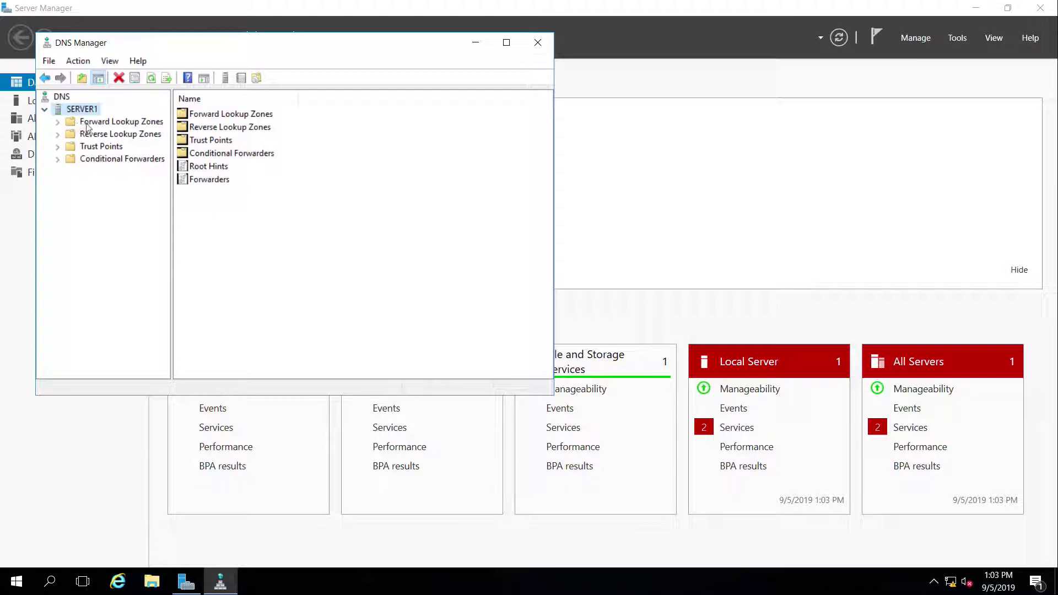
double_click(105, 121)
click(124, 137)
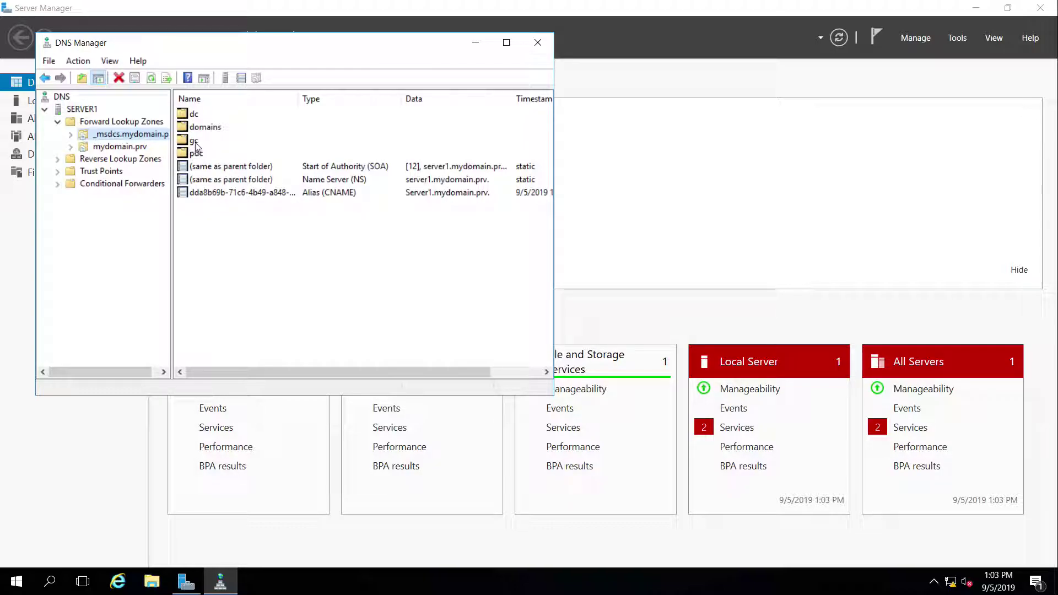
double_click(195, 142)
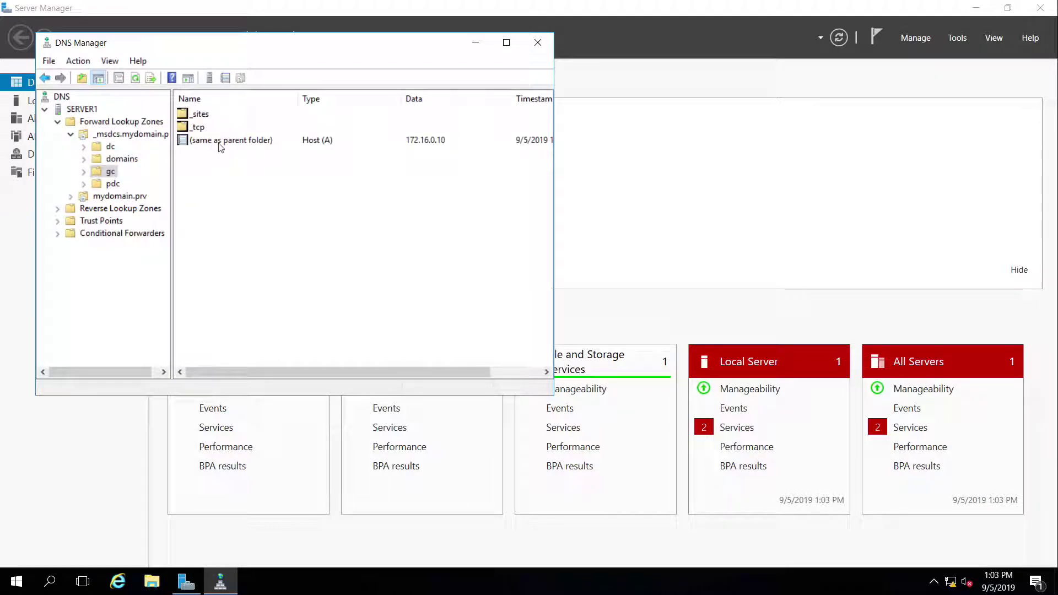
double_click(198, 127)
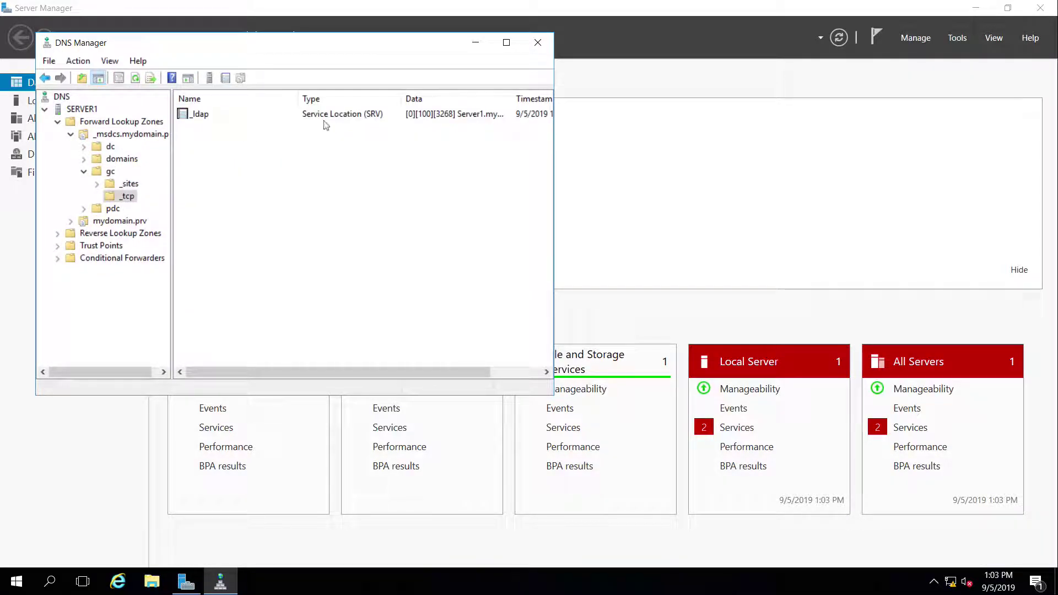
click(333, 116)
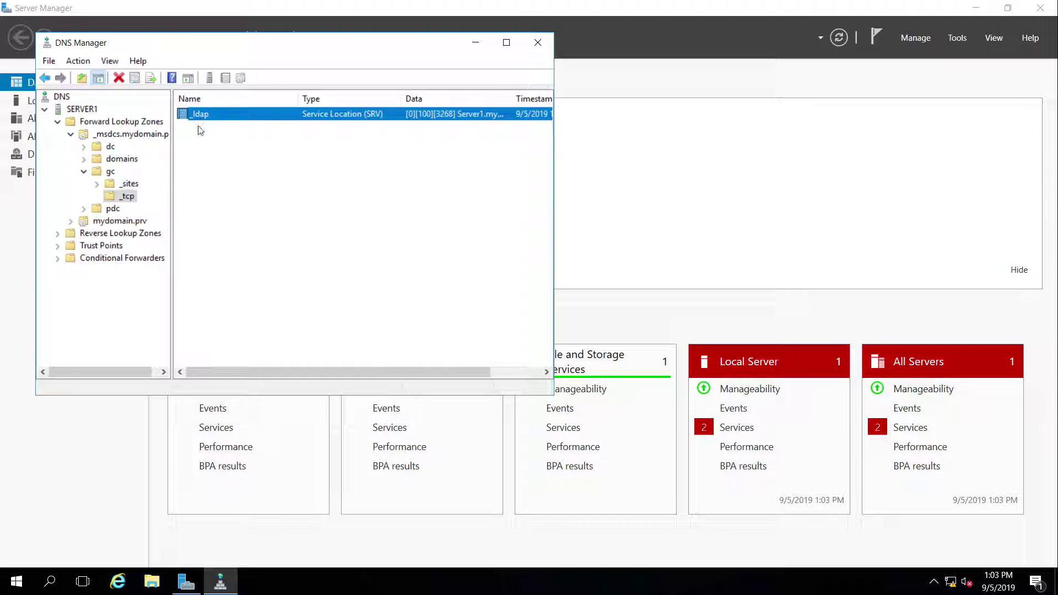
click(84, 172)
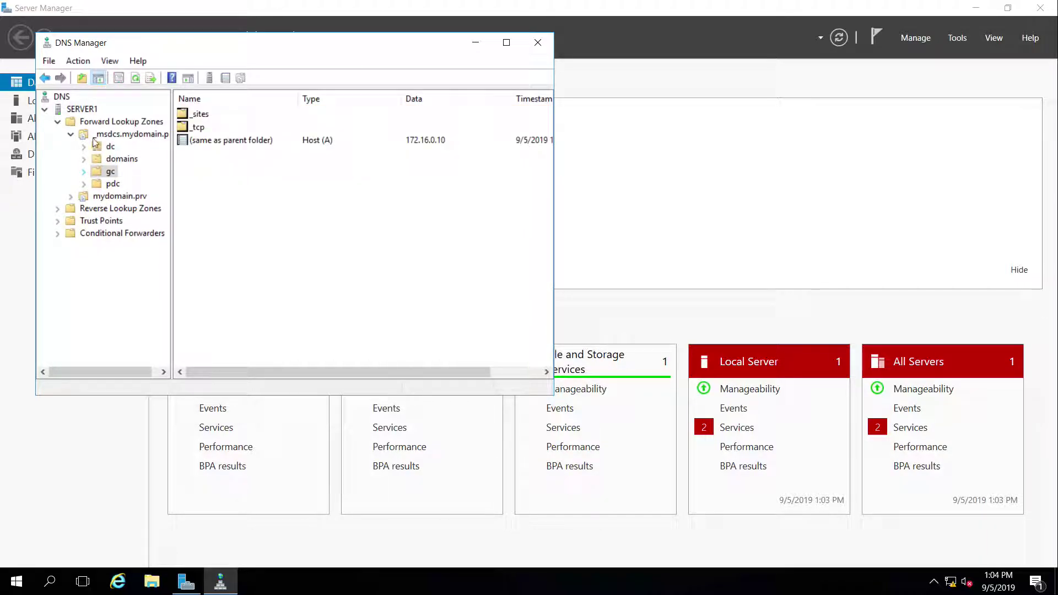
Expand mydomain.prv and inspect its zone and server1 Host (A) records.
click(109, 197)
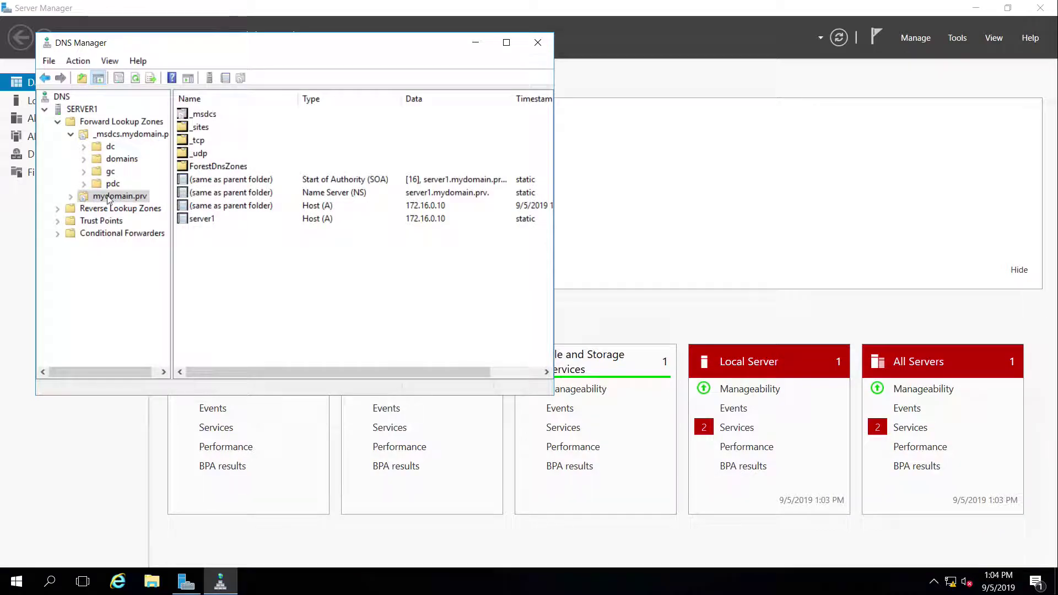
click(70, 197)
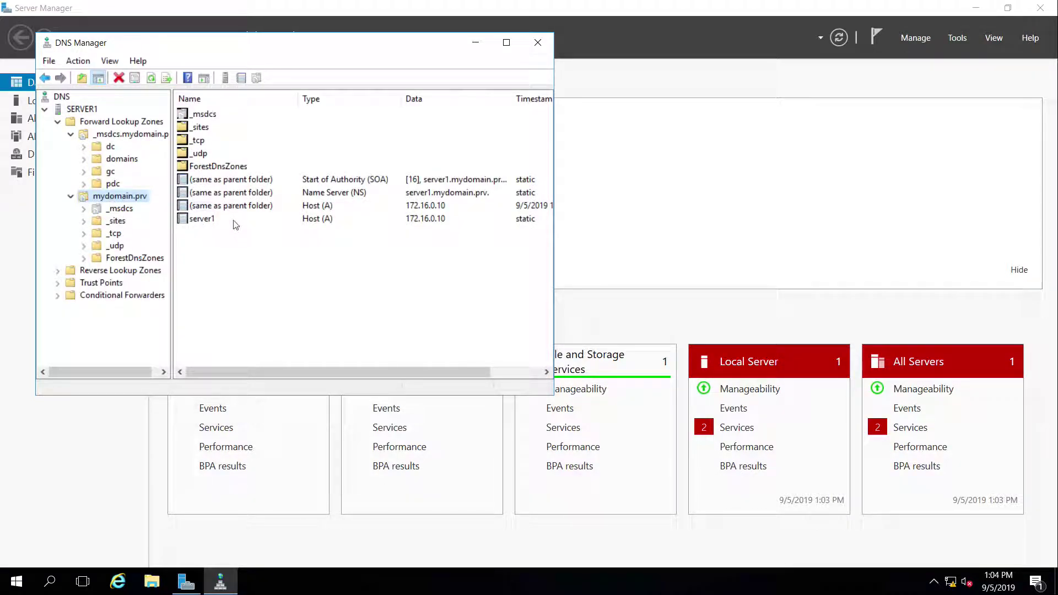
click(263, 206)
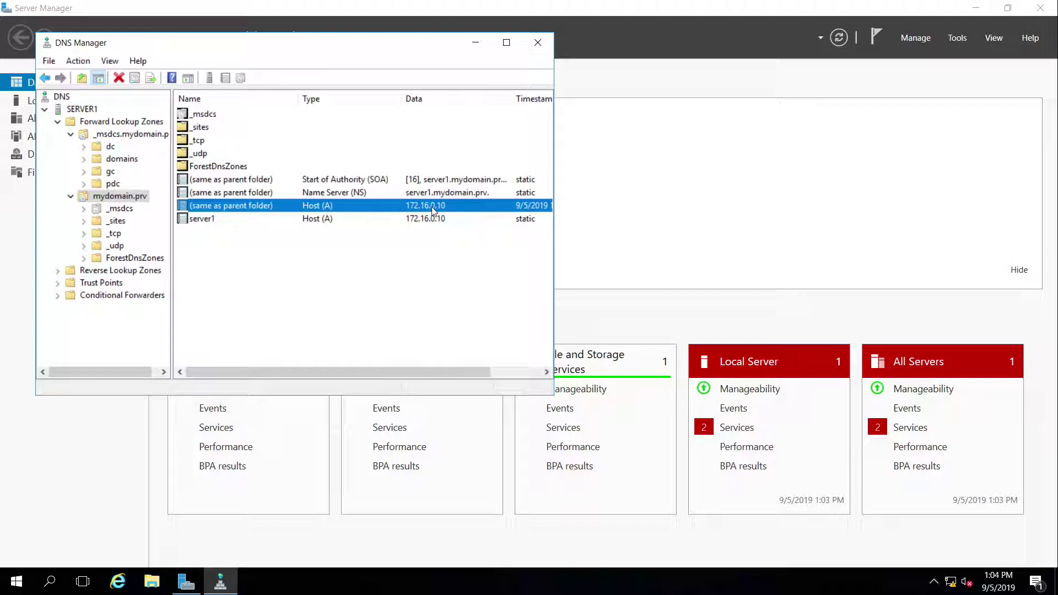
click(233, 221)
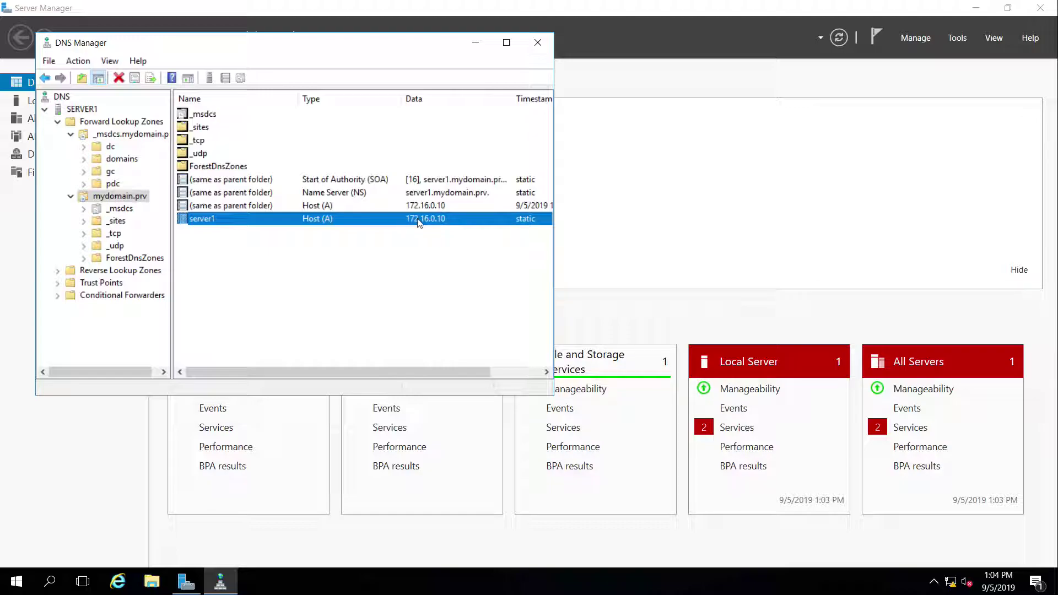
Inspect the _tcp and _udp service records, then view the empty Reverse Lookup Zones folder.
click(199, 141)
double_click(200, 157)
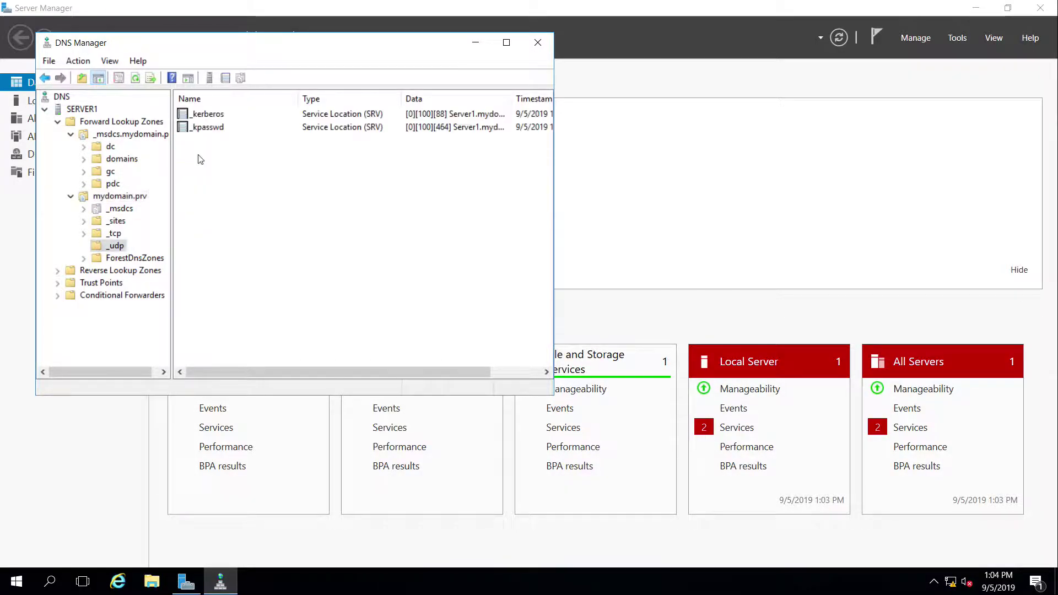
click(216, 130)
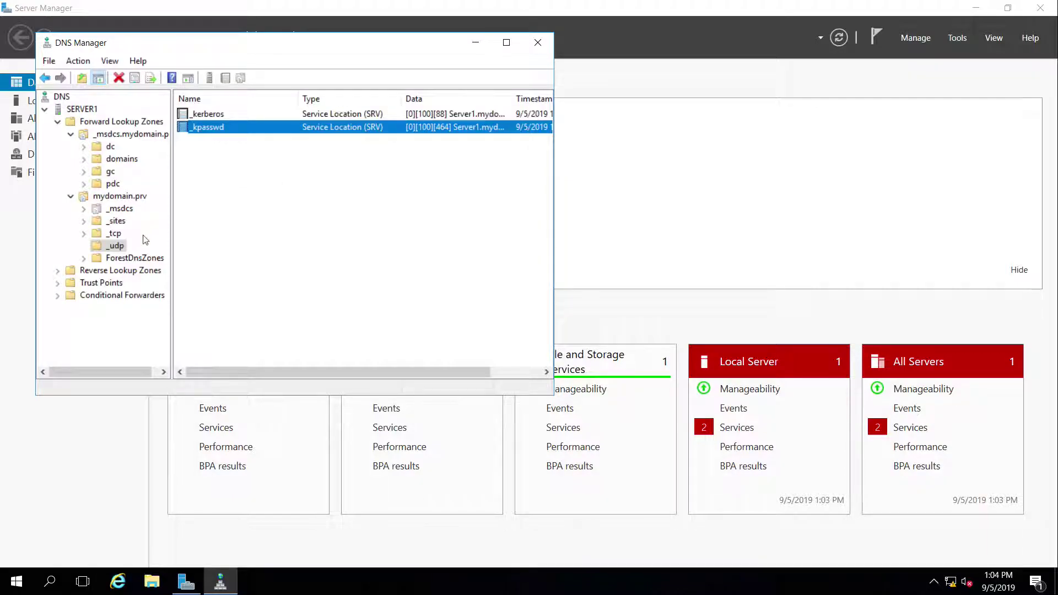
click(120, 196)
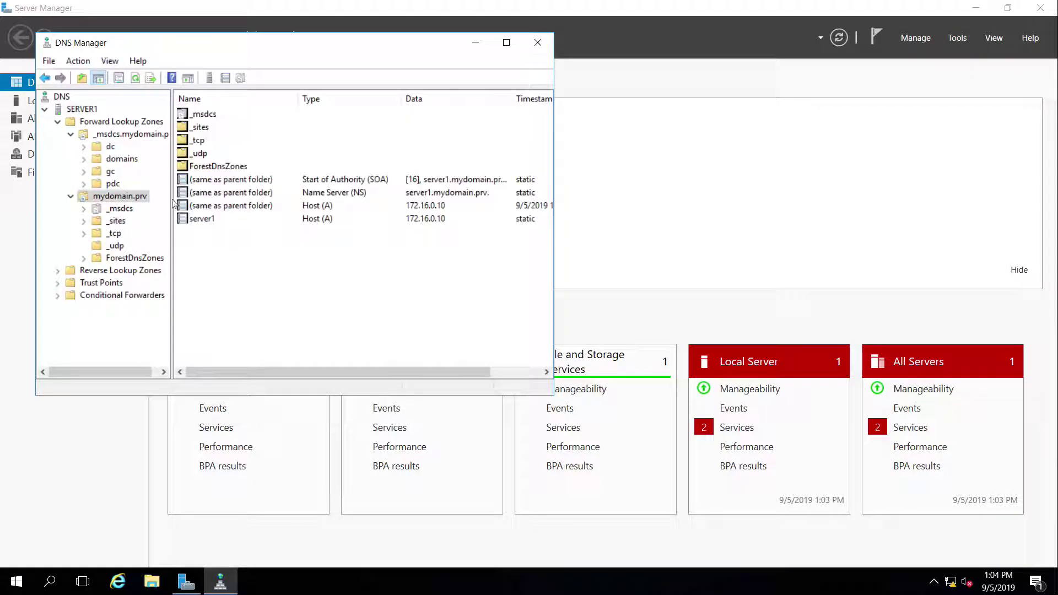
click(410, 222)
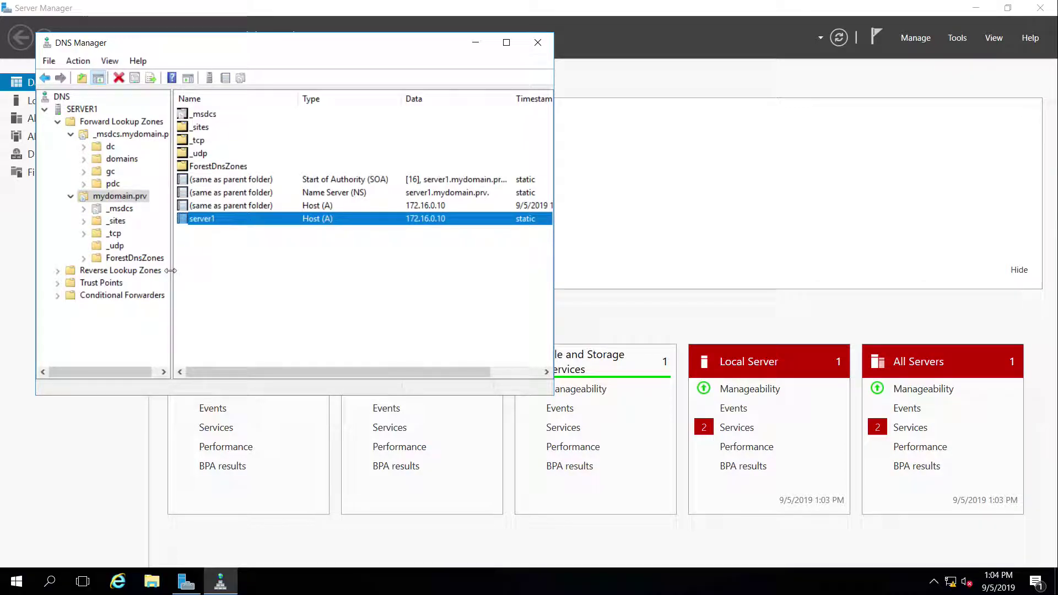
click(60, 272)
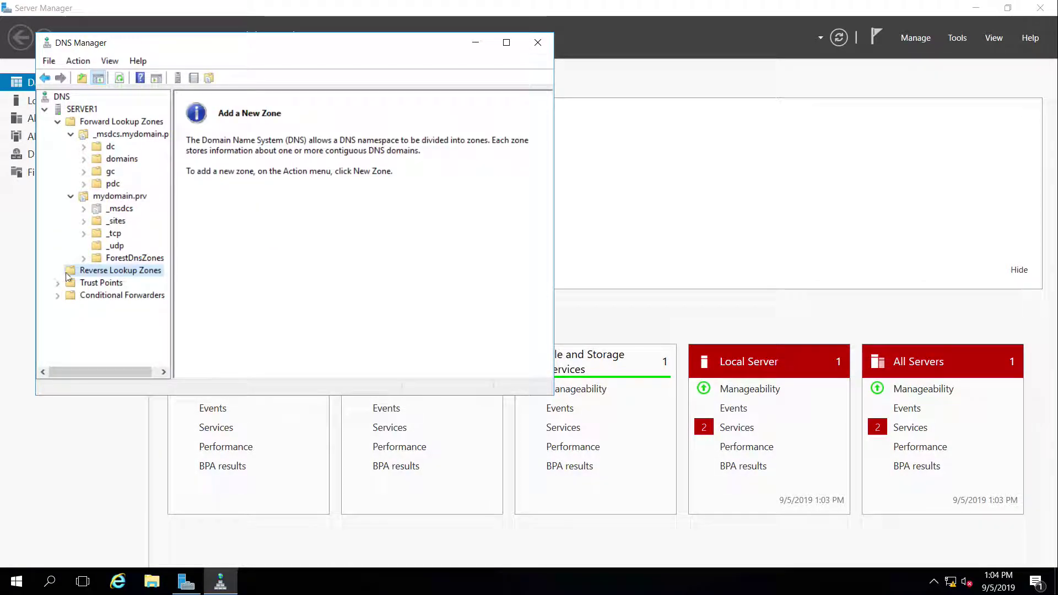
Create an AD-integrated primary IPv4 reverse zone for network 172.16 with secure-only dynamic updates.
right_click(119, 275)
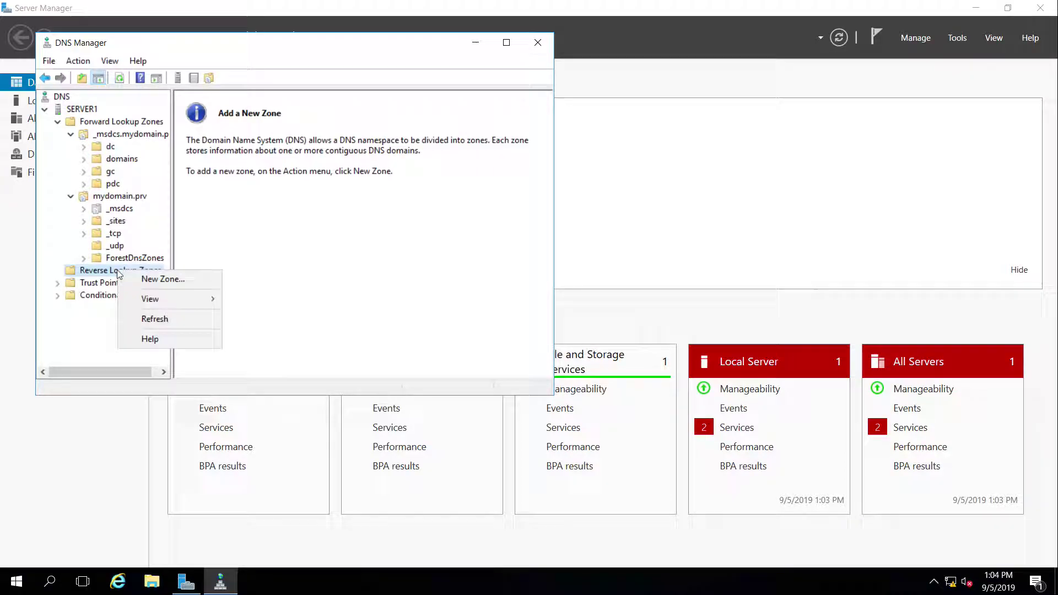
click(165, 279)
click(292, 299)
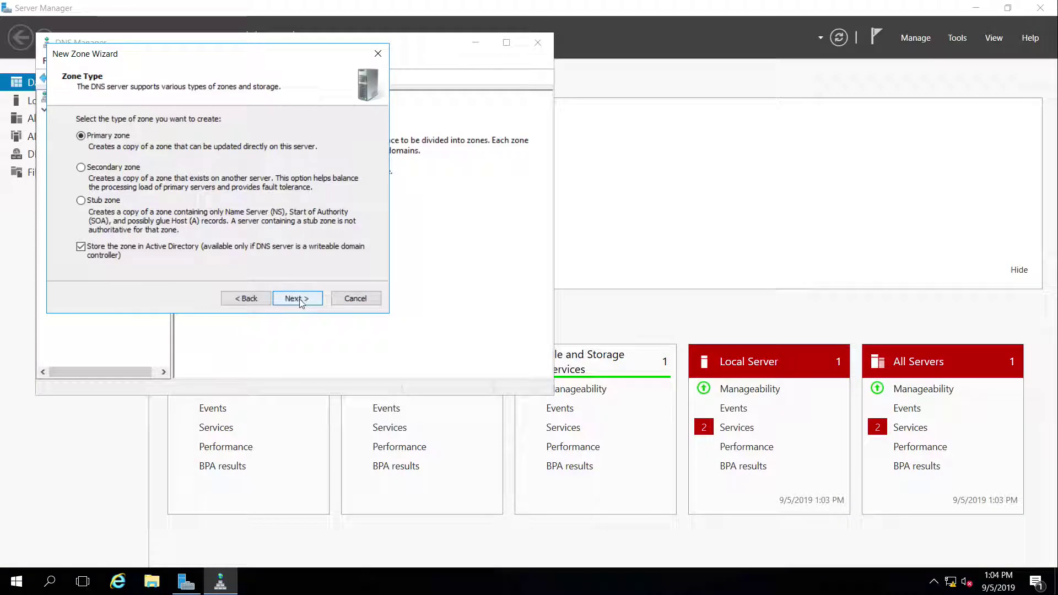
click(299, 299)
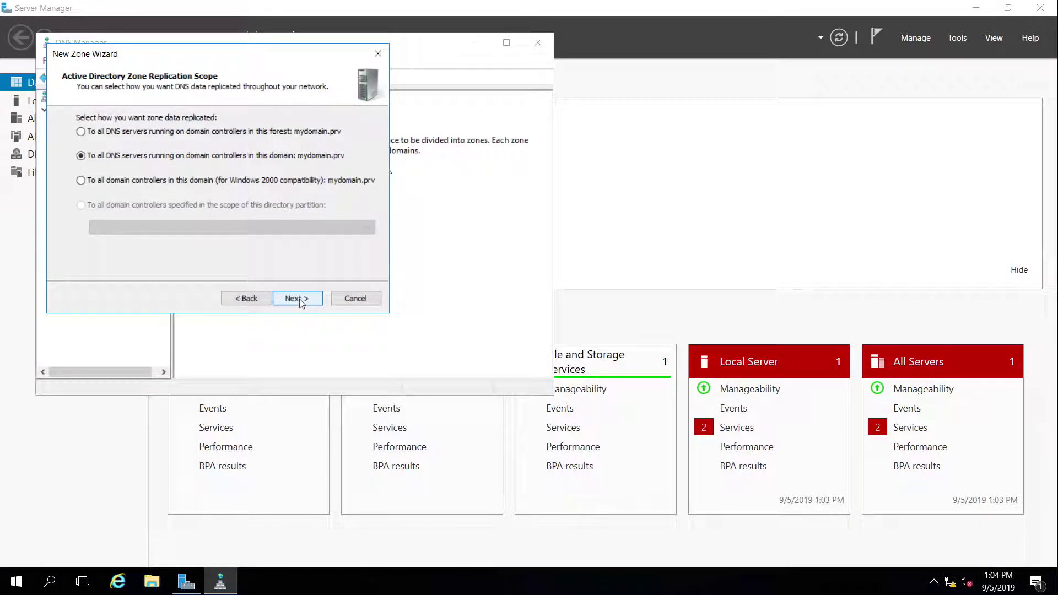
click(299, 299)
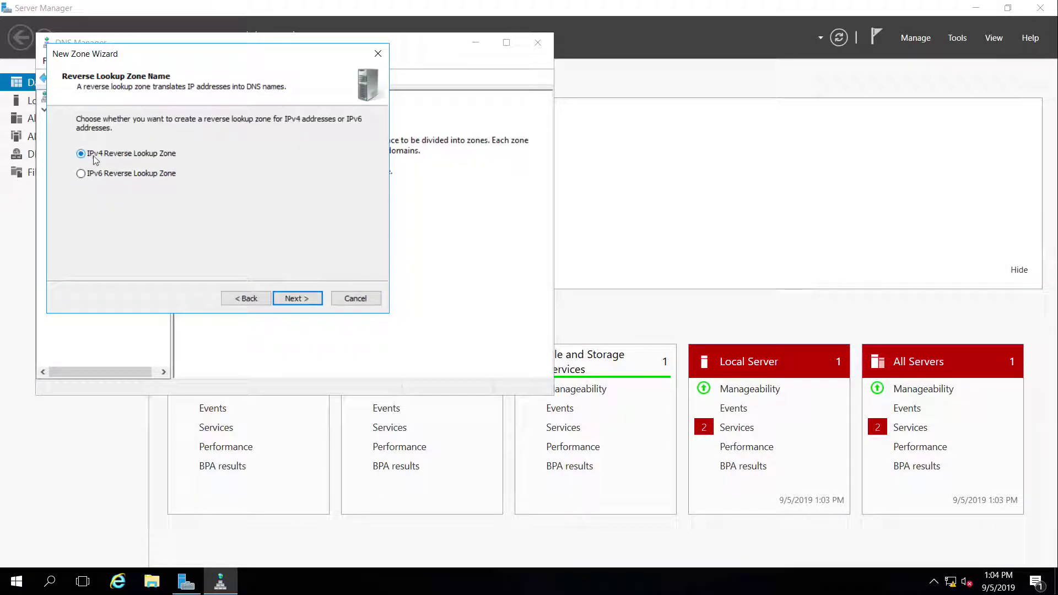
click(297, 298)
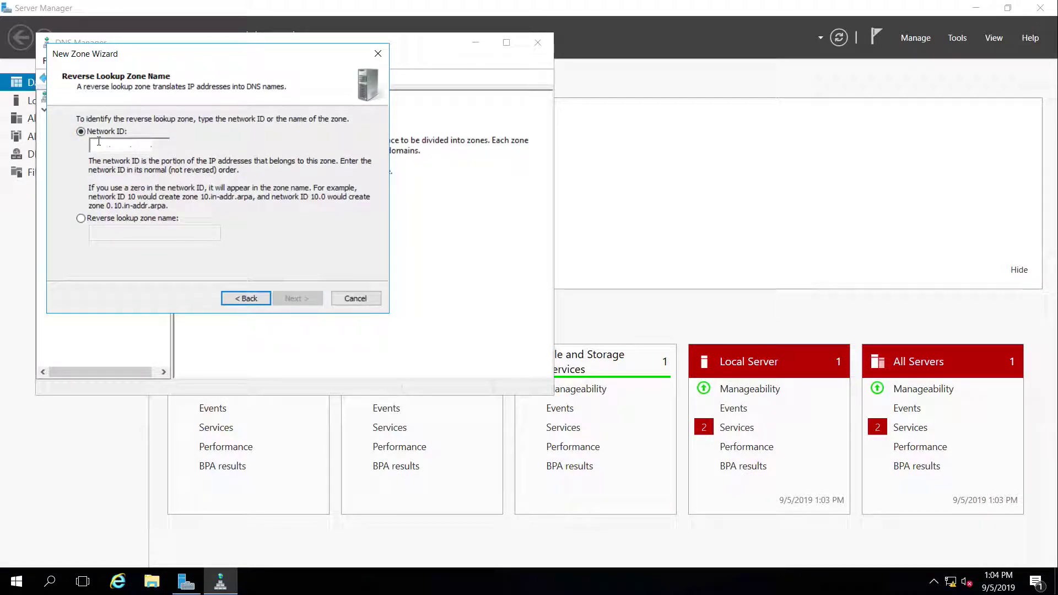
text(172 .)
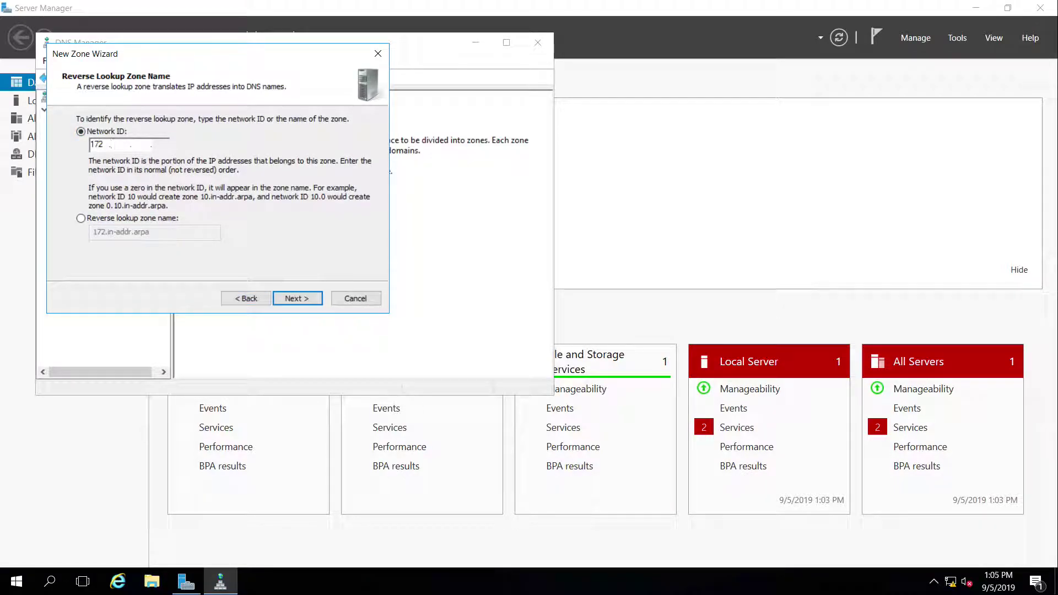
text(16)
click(297, 299)
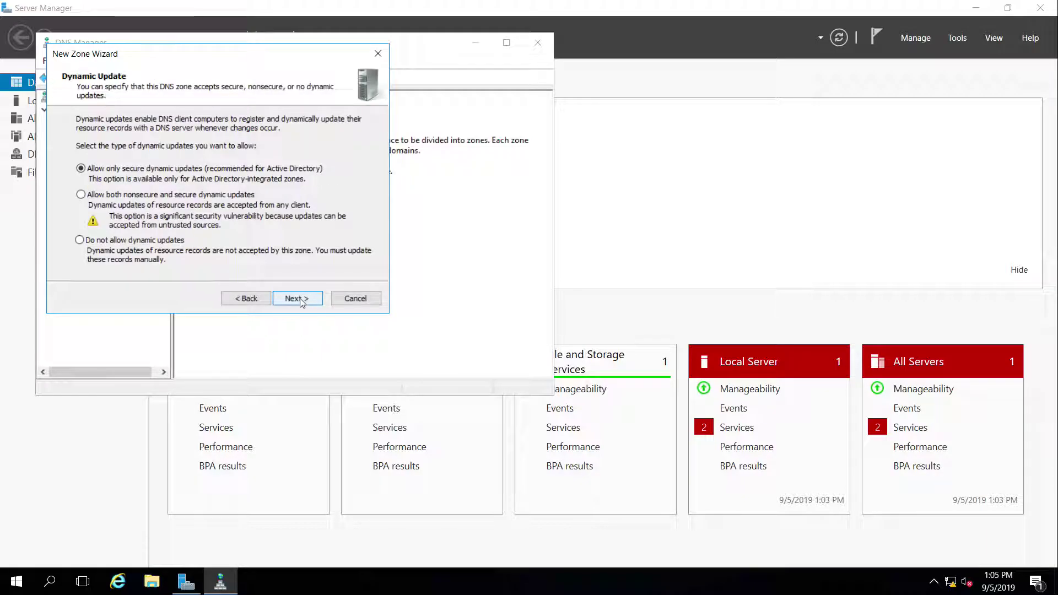
click(298, 299)
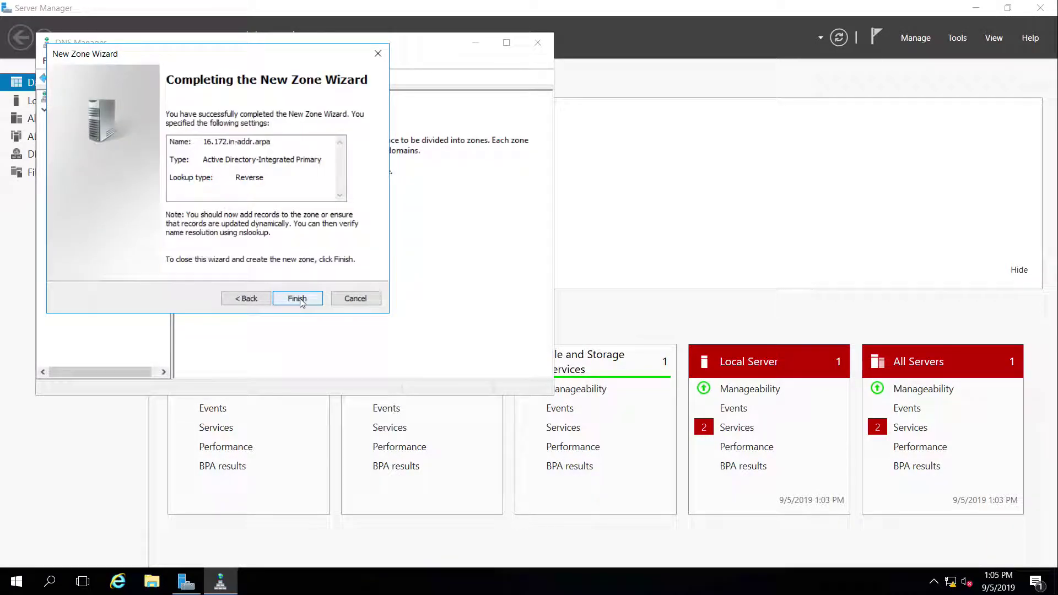
click(298, 299)
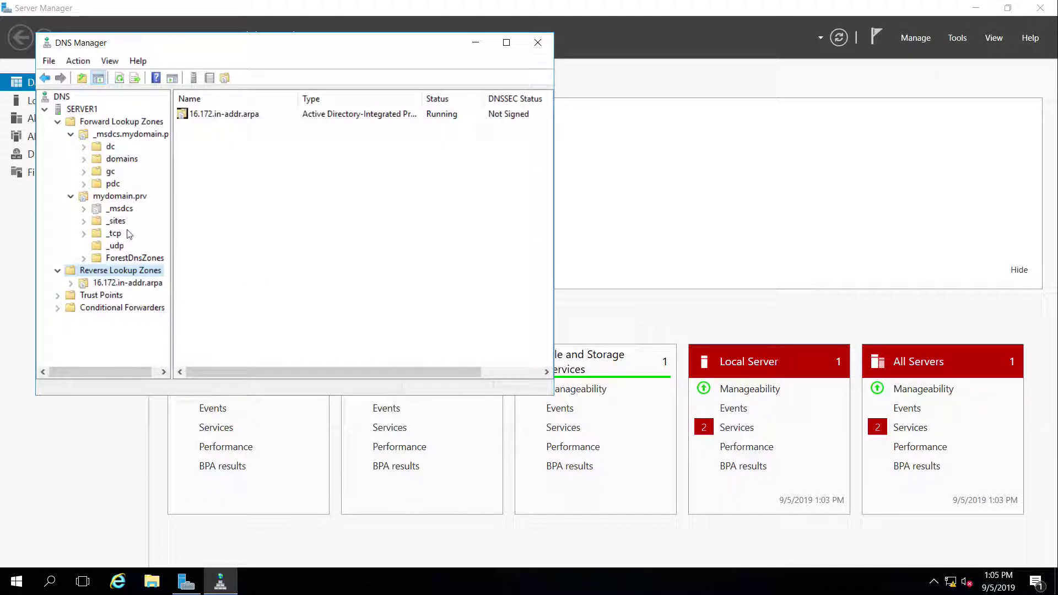
Enable 'Update associated pointer (PTR) record' on server1's Host (A) record.
click(113, 283)
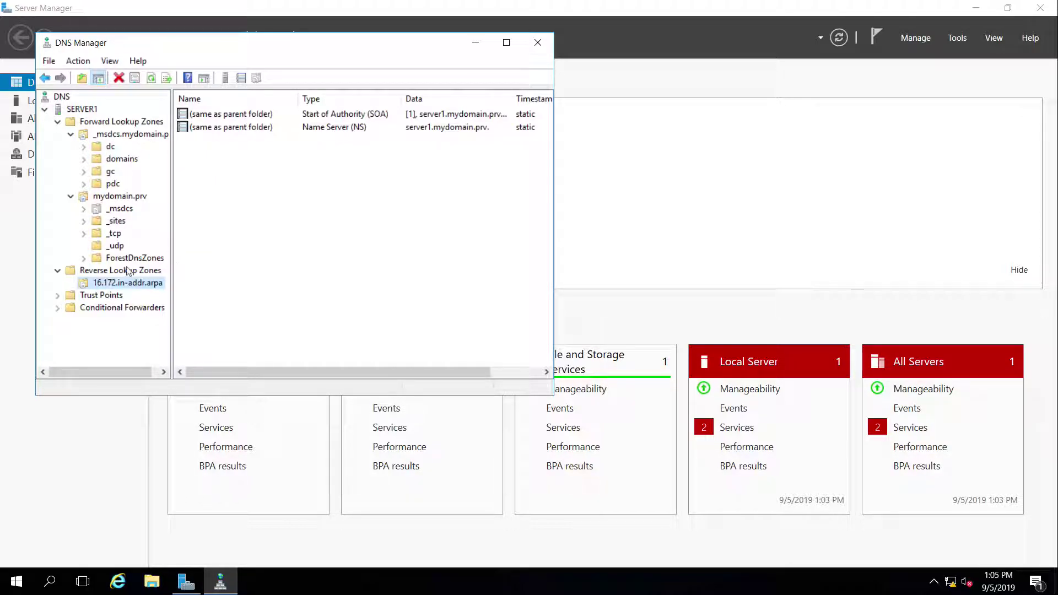
click(107, 196)
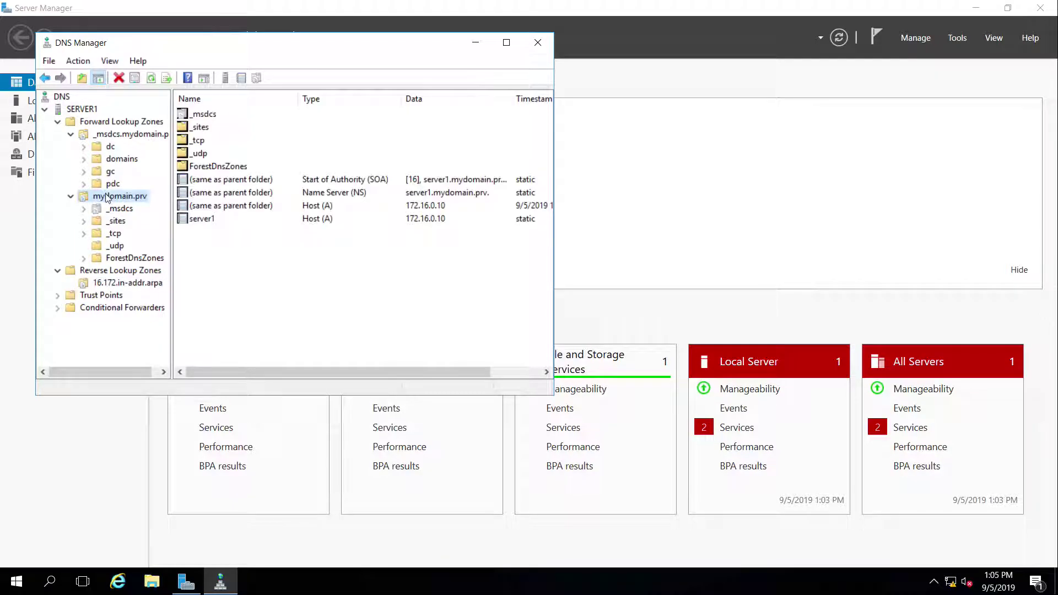
click(217, 219)
double_click(246, 220)
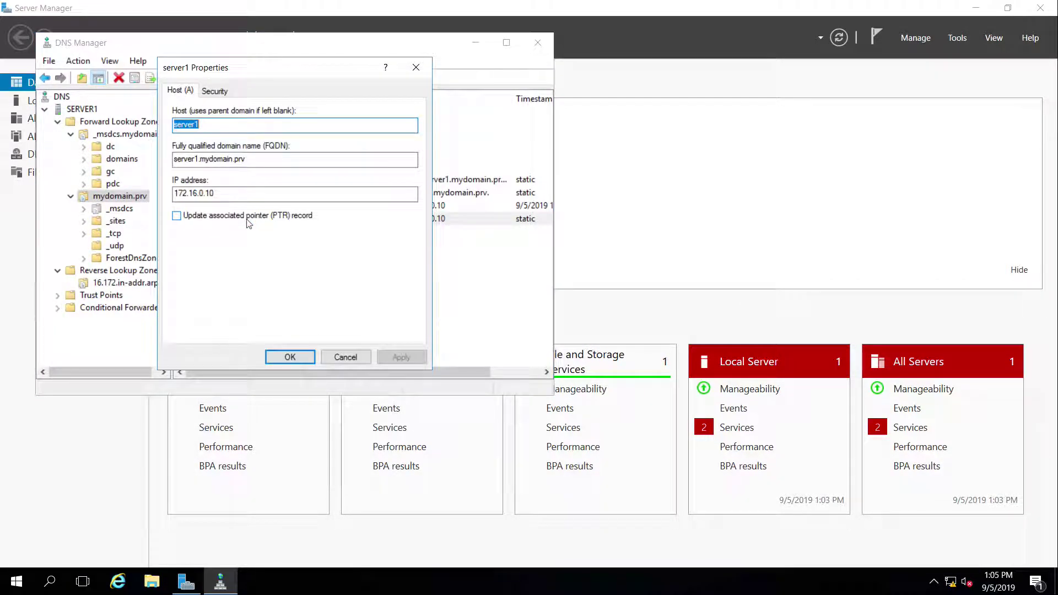
click(176, 216)
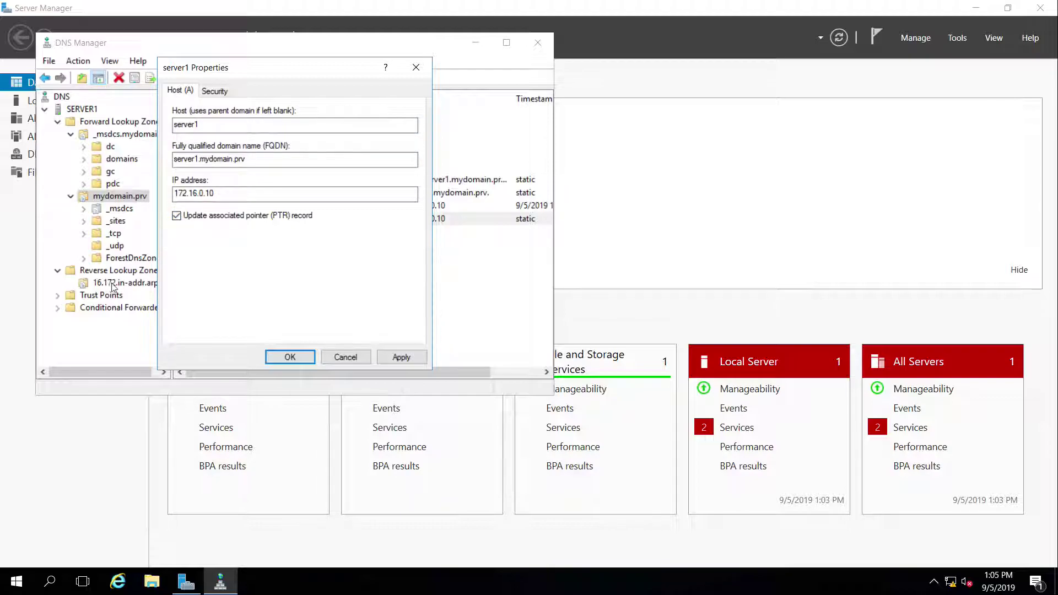
click(289, 357)
Refresh 16.172.in-addr.arpa to confirm the 172.16.0.10 PTR record, then close DNS Manager.
click(128, 283)
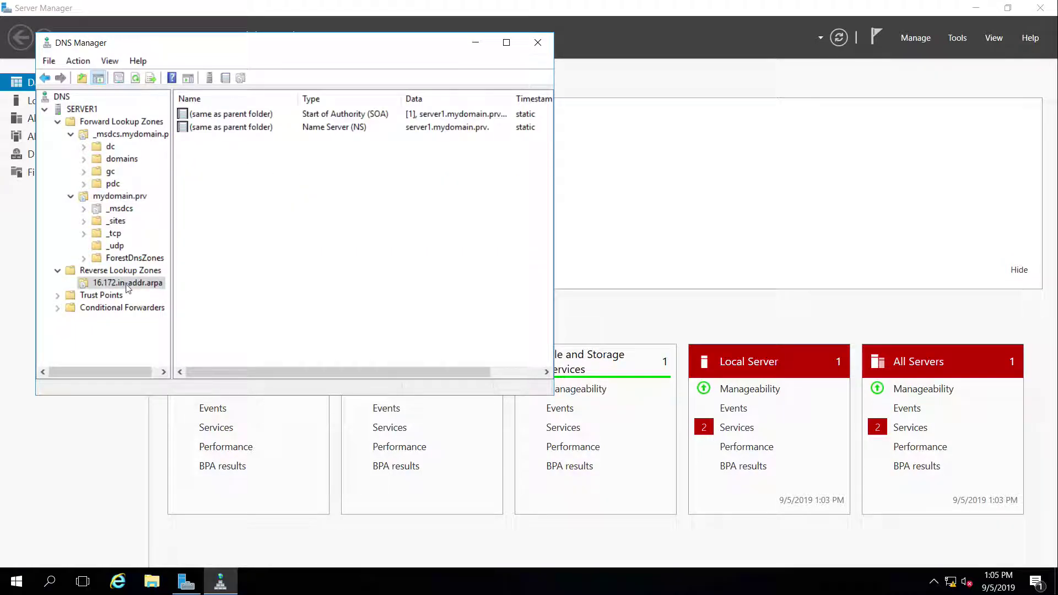
click(135, 78)
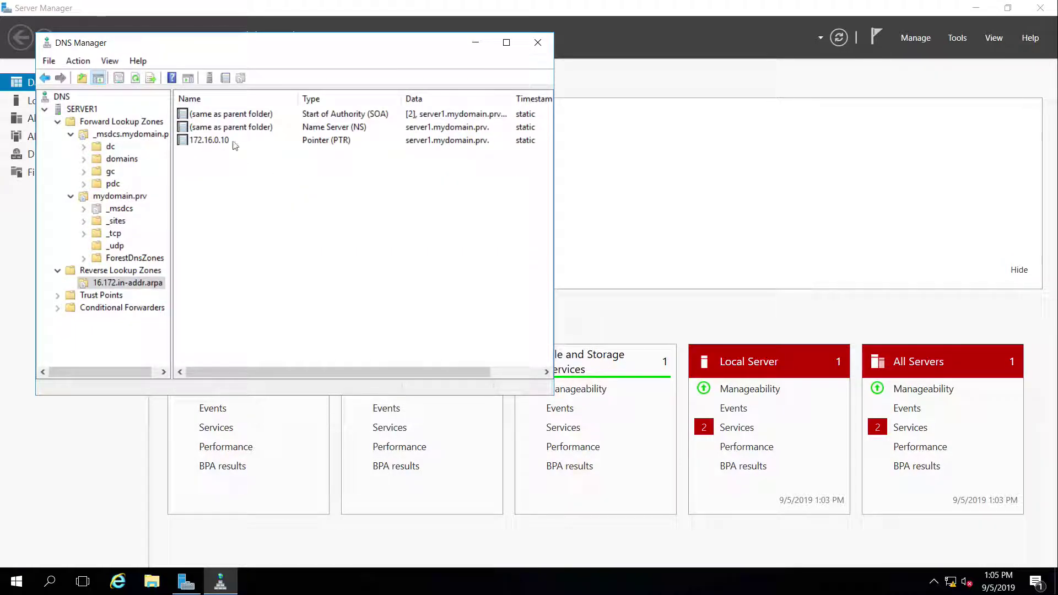
click(265, 141)
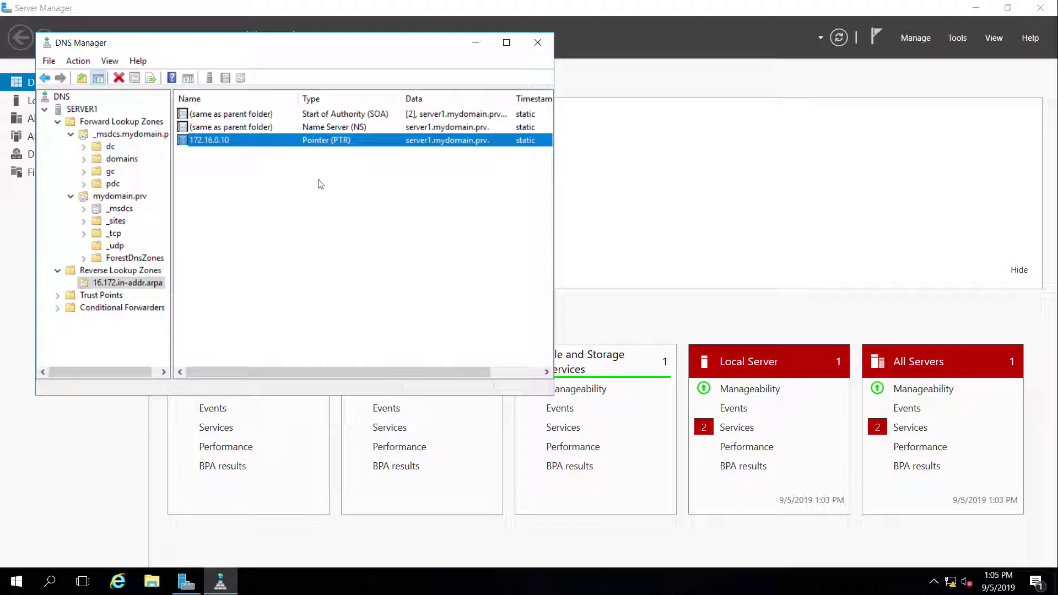
click(537, 43)
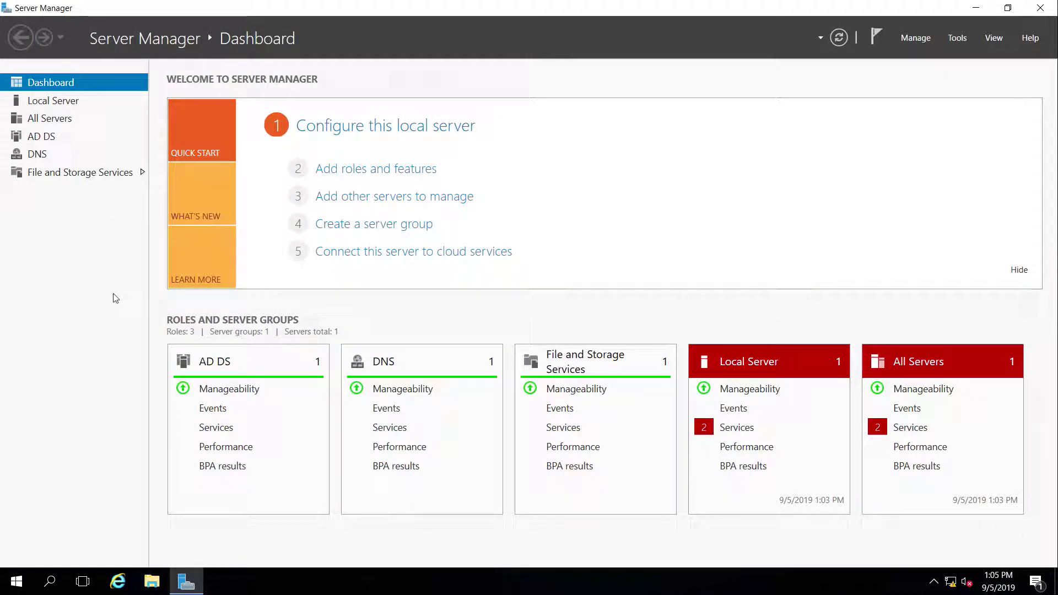
Open Active Directory Users and Computers and browse mydomain.prv's Builtin, Computers and Domain Controllers containers.
click(956, 39)
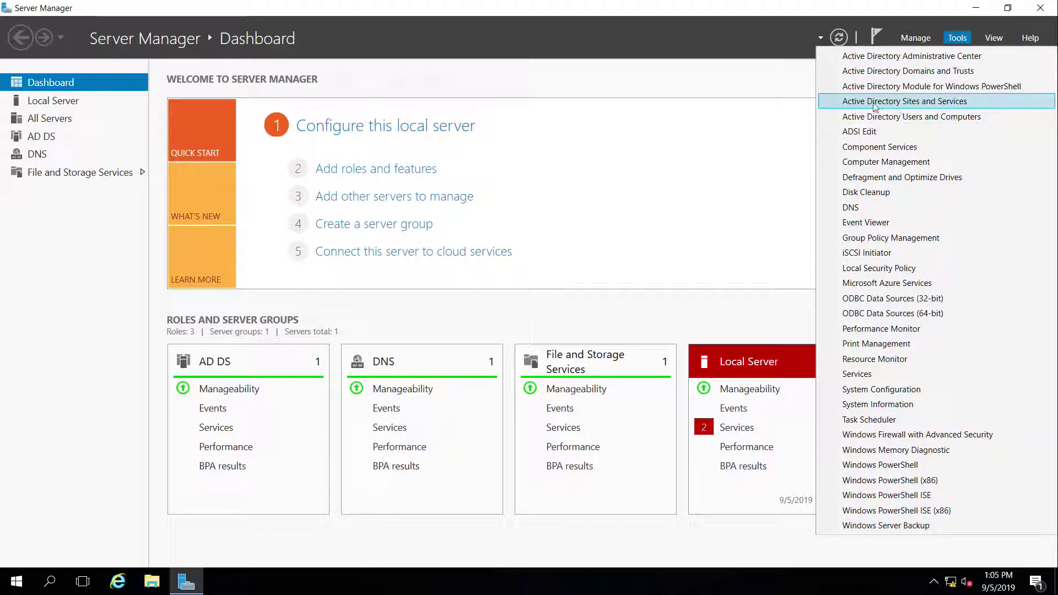
click(1011, 116)
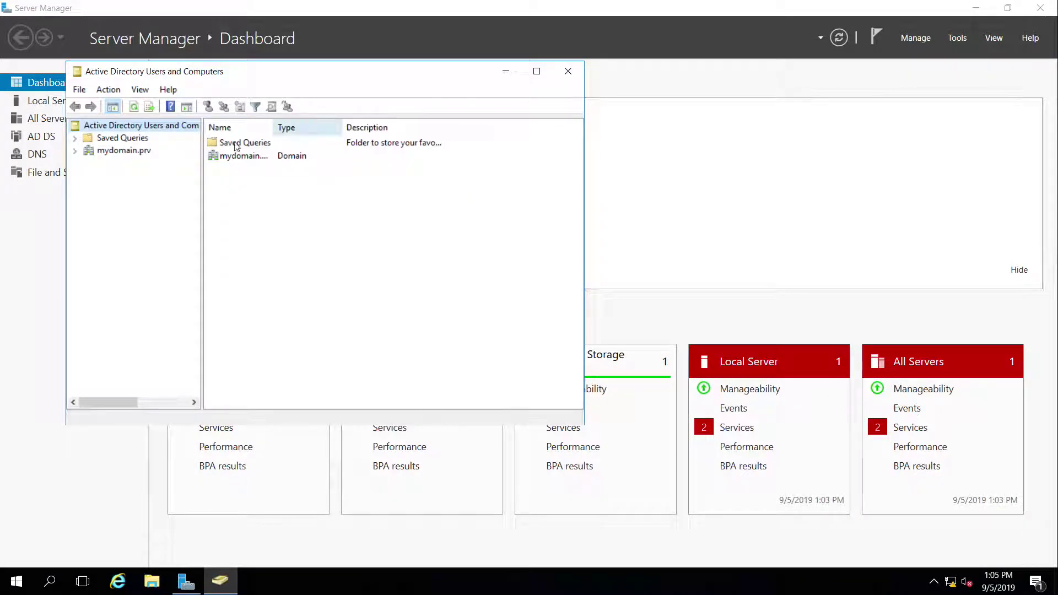
click(75, 150)
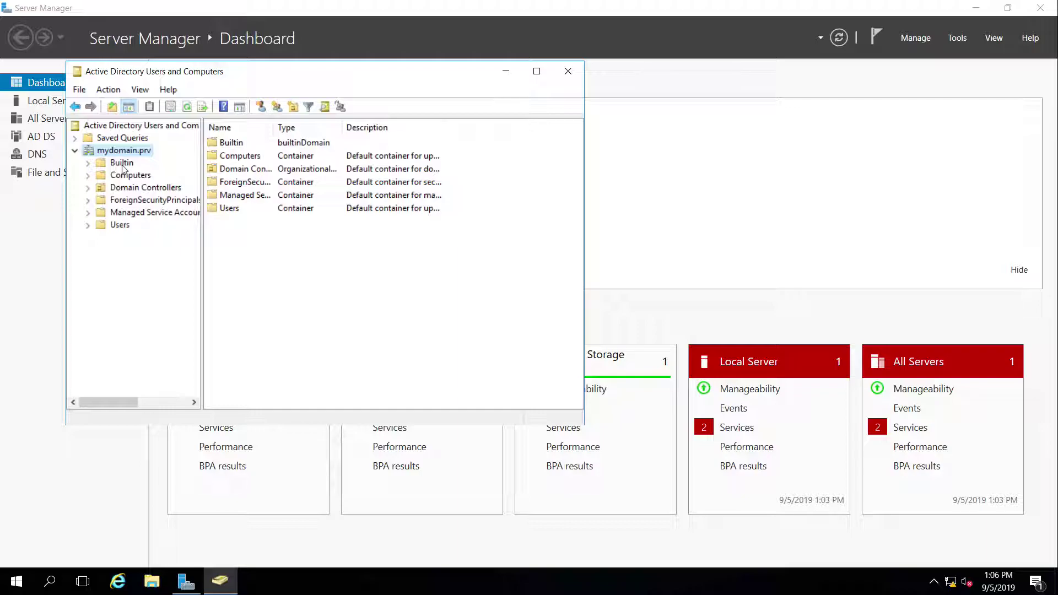
click(122, 166)
click(124, 177)
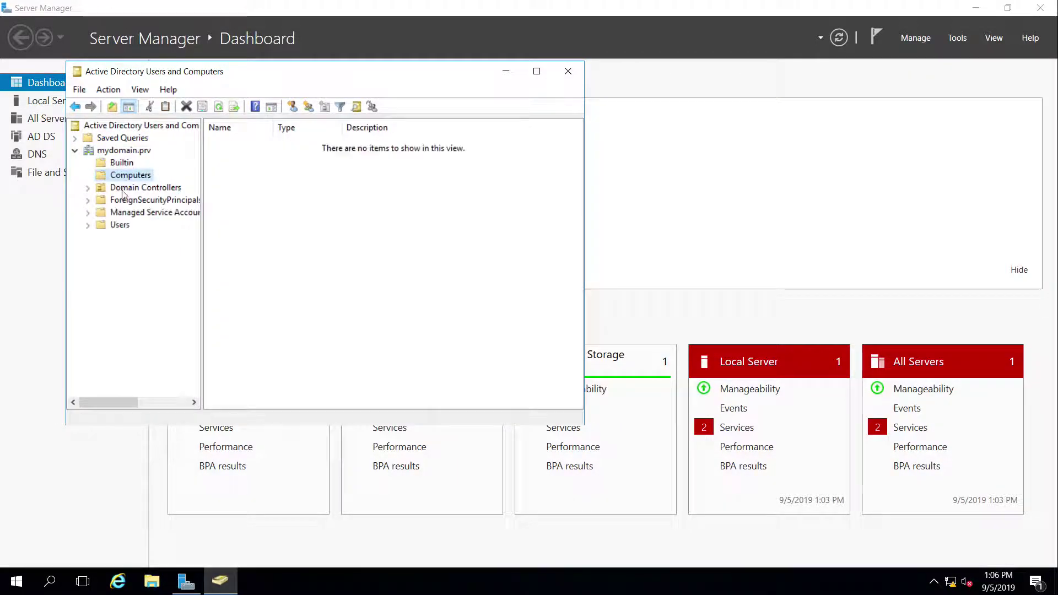
click(124, 191)
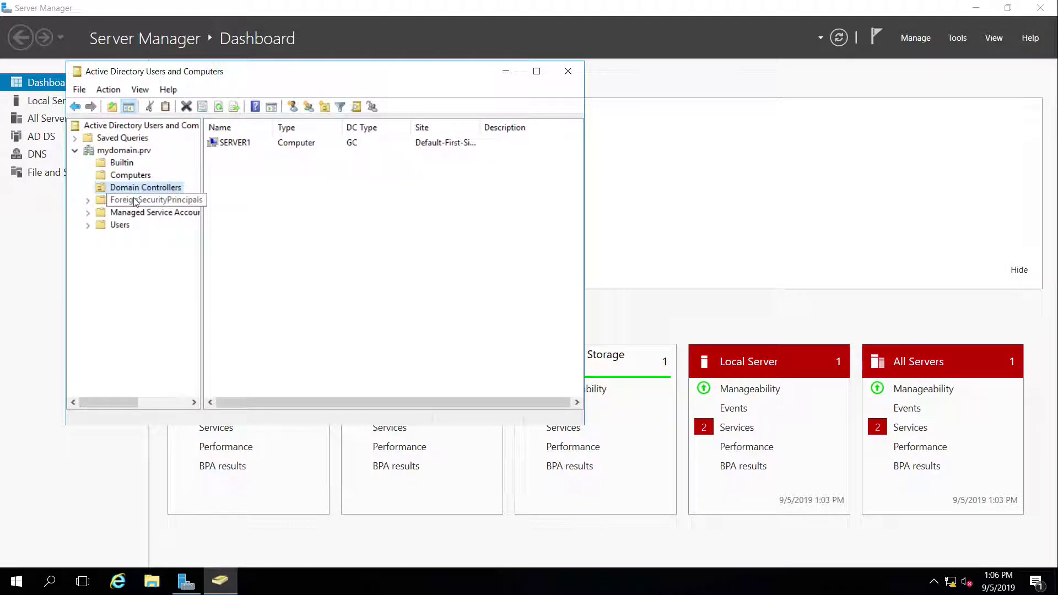
Review the accounts and groups in the Users container, from Administrator and Guest to the Enterprise groups.
click(119, 225)
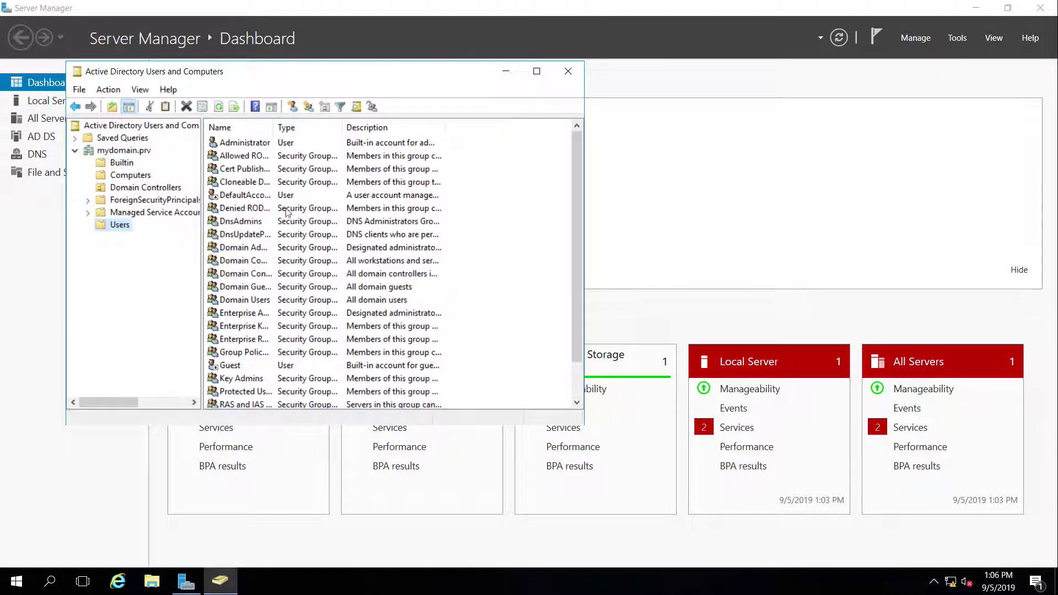
click(386, 142)
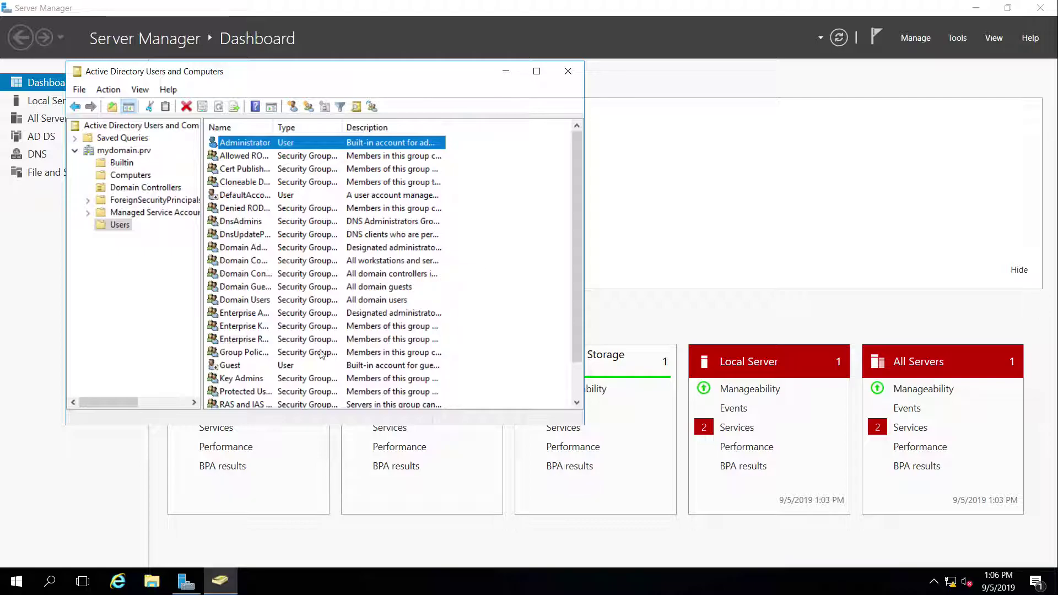
click(226, 370)
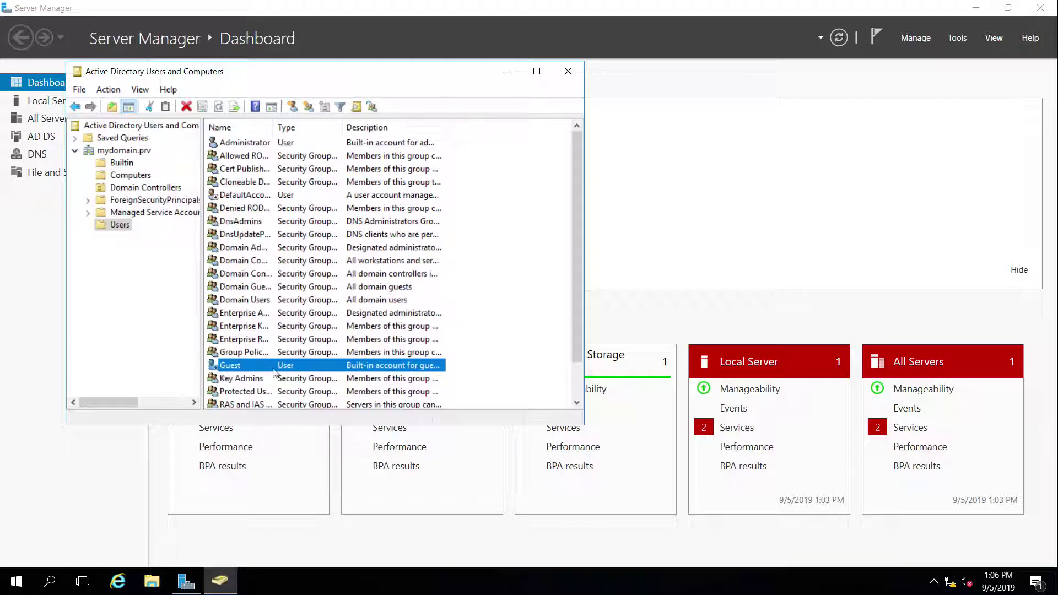
scroll(274, 373, down, 1)
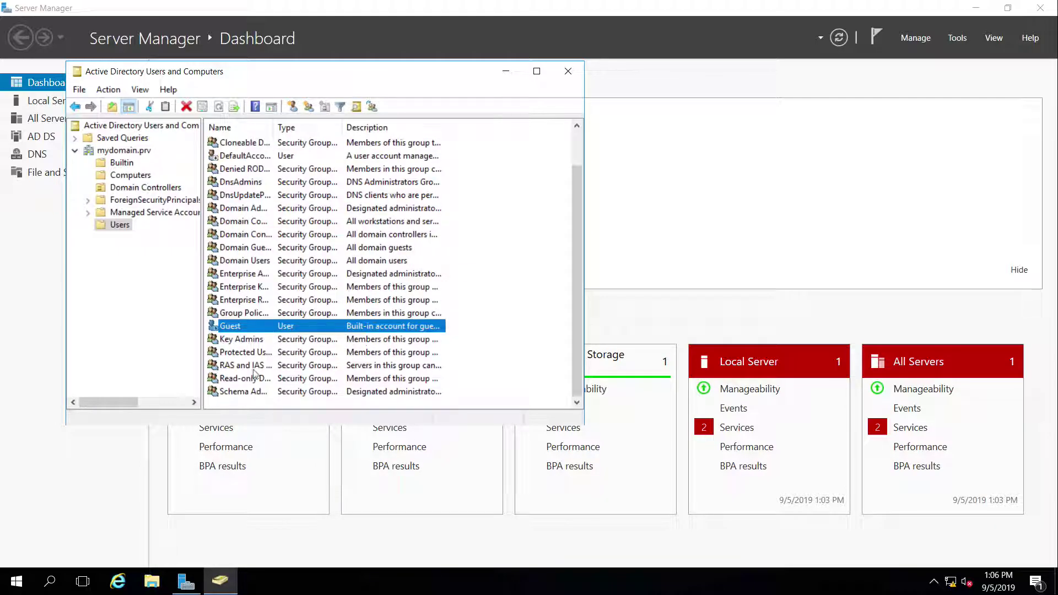
click(242, 392)
click(232, 379)
click(233, 366)
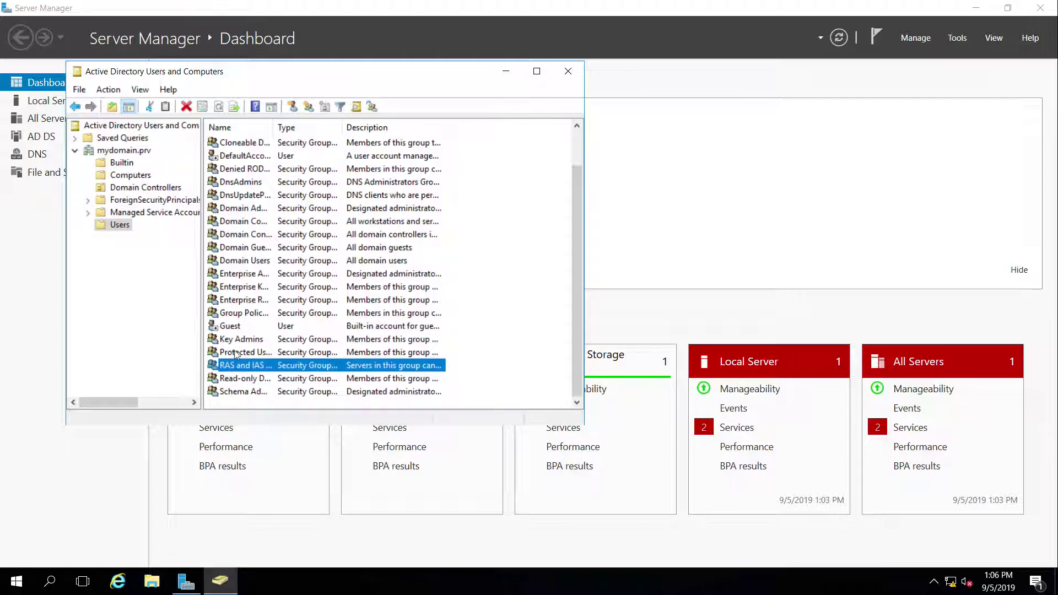
click(235, 353)
click(237, 339)
click(238, 301)
click(237, 287)
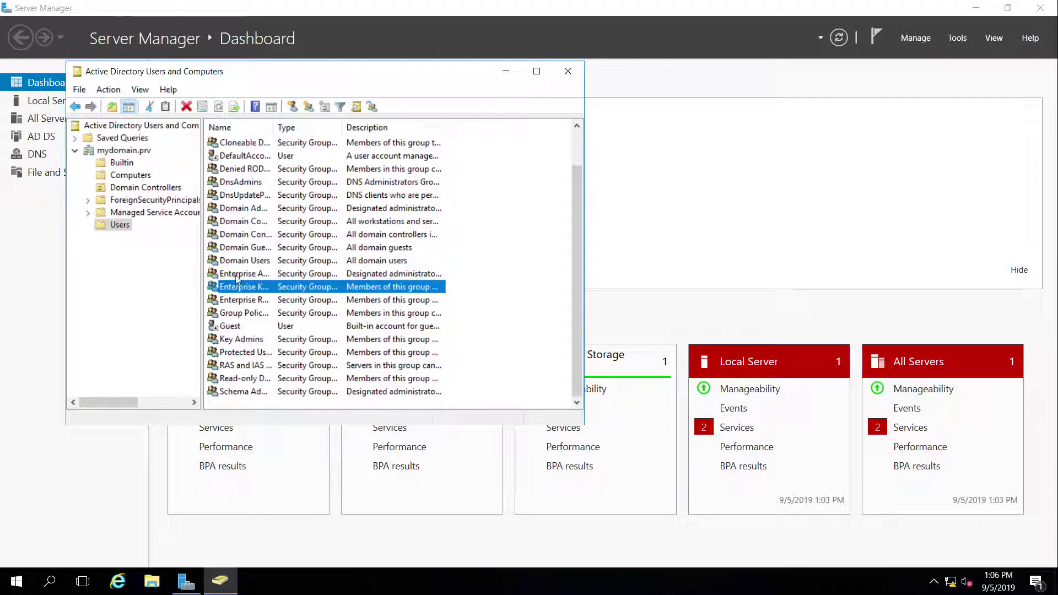
click(237, 274)
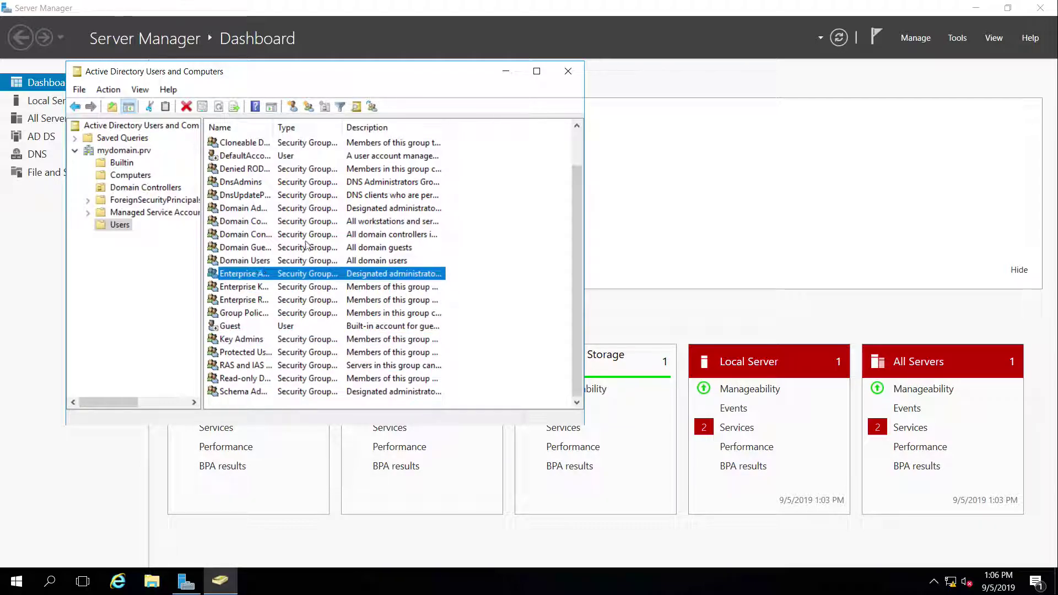
Auto-size the Type column, check the DNS and workstation groups, then return to Computers.
double_click(375, 127)
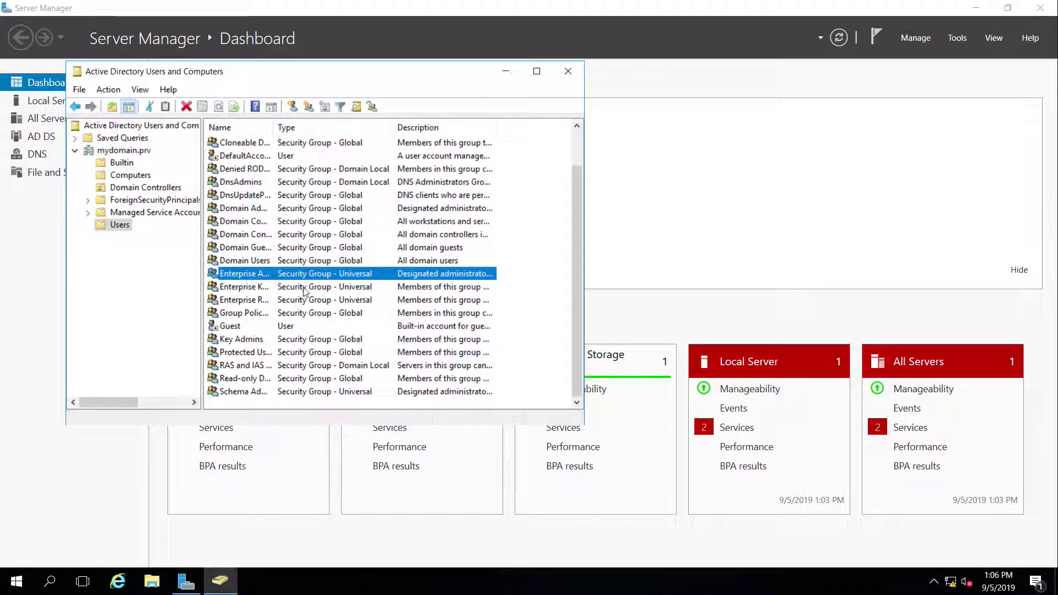
click(347, 182)
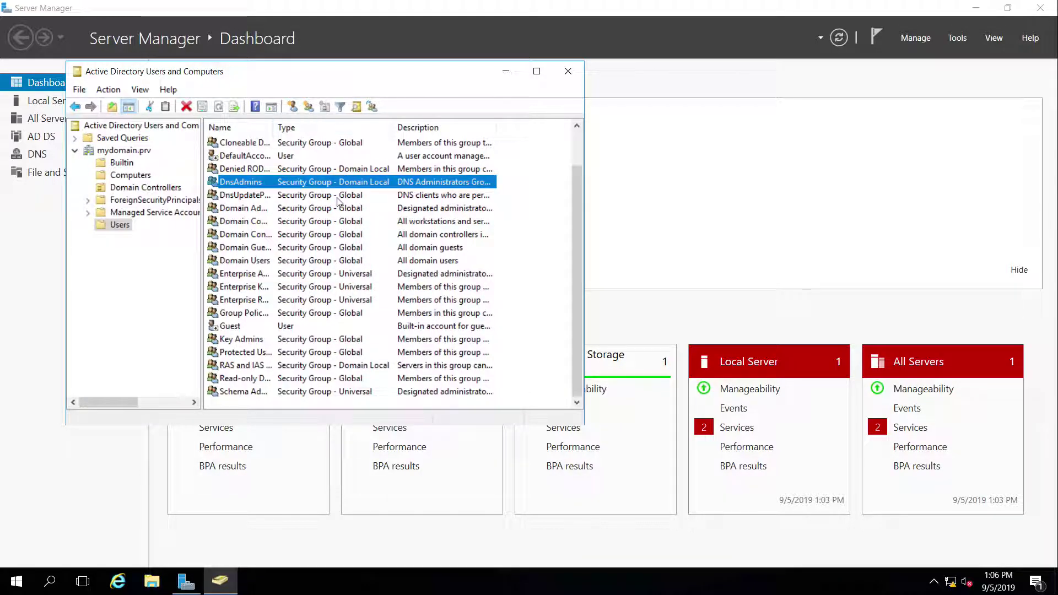
click(337, 197)
click(322, 222)
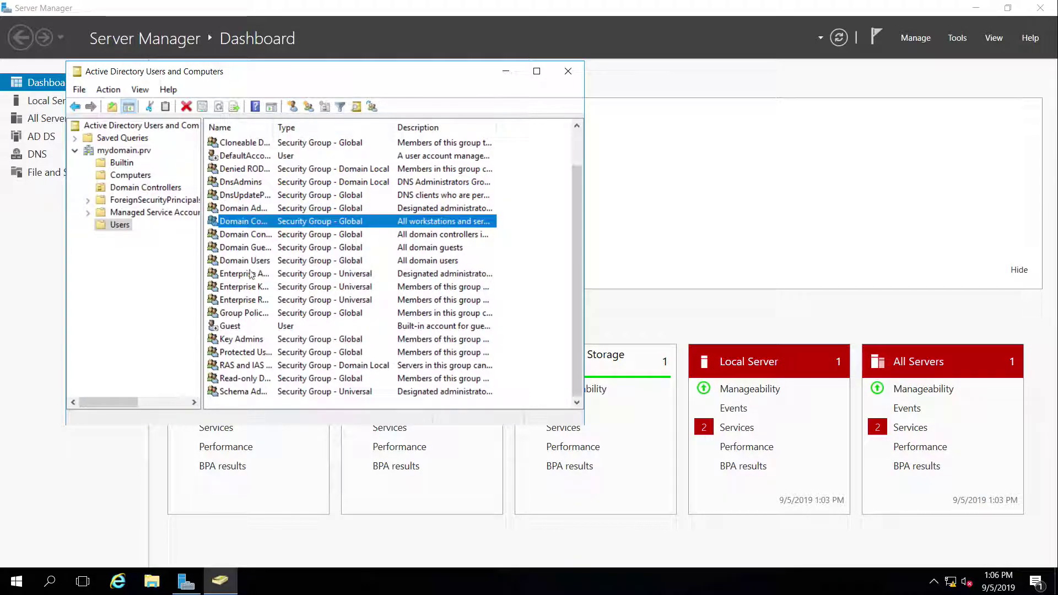
click(134, 177)
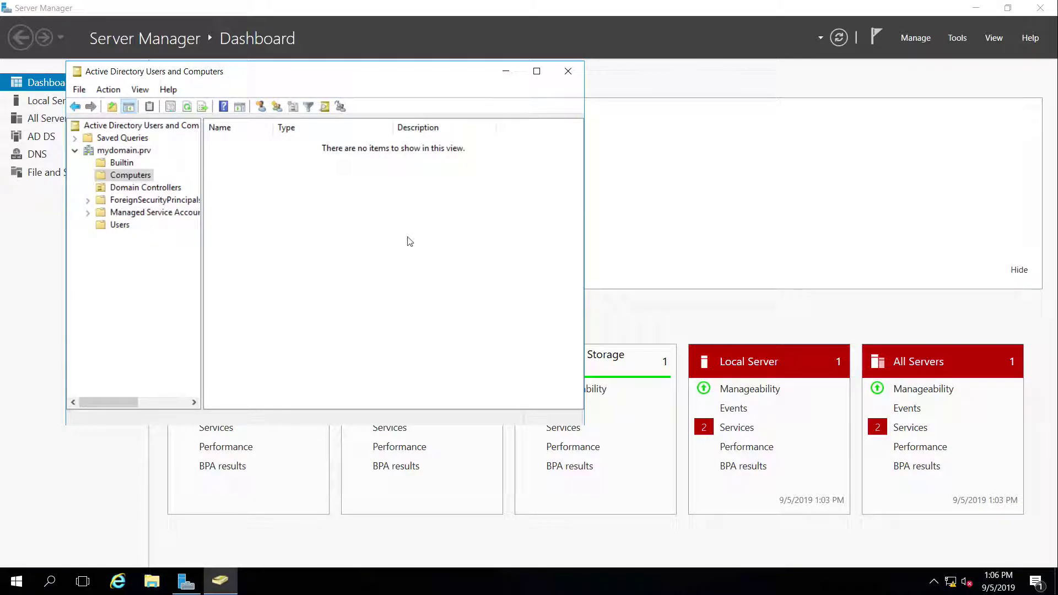
Close Active Directory Users and Computers and start Add Roles and Features targeting Server1.mydomain.prv.
click(568, 72)
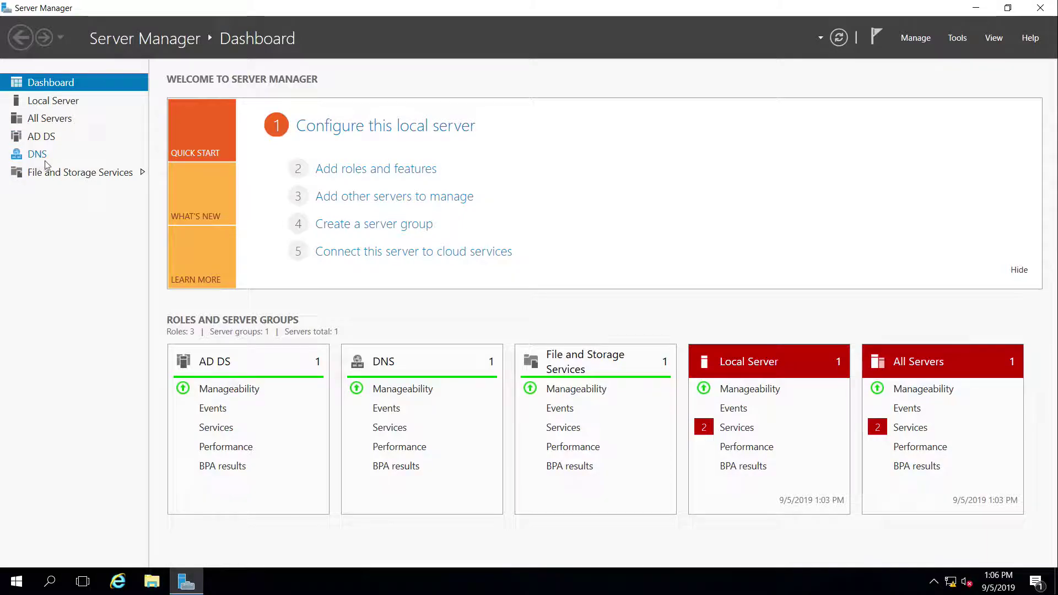
click(916, 38)
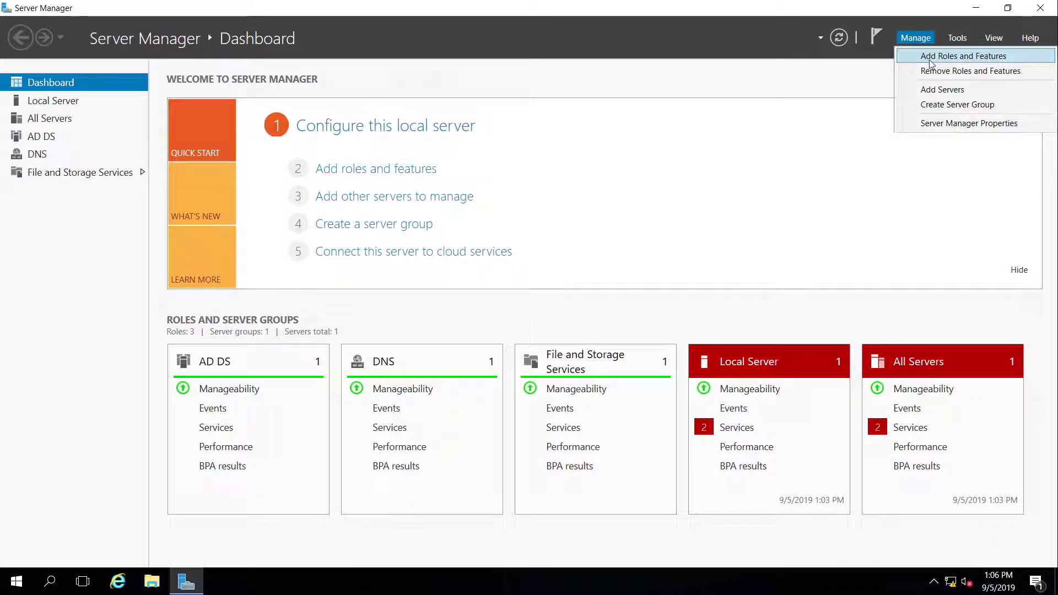
click(964, 55)
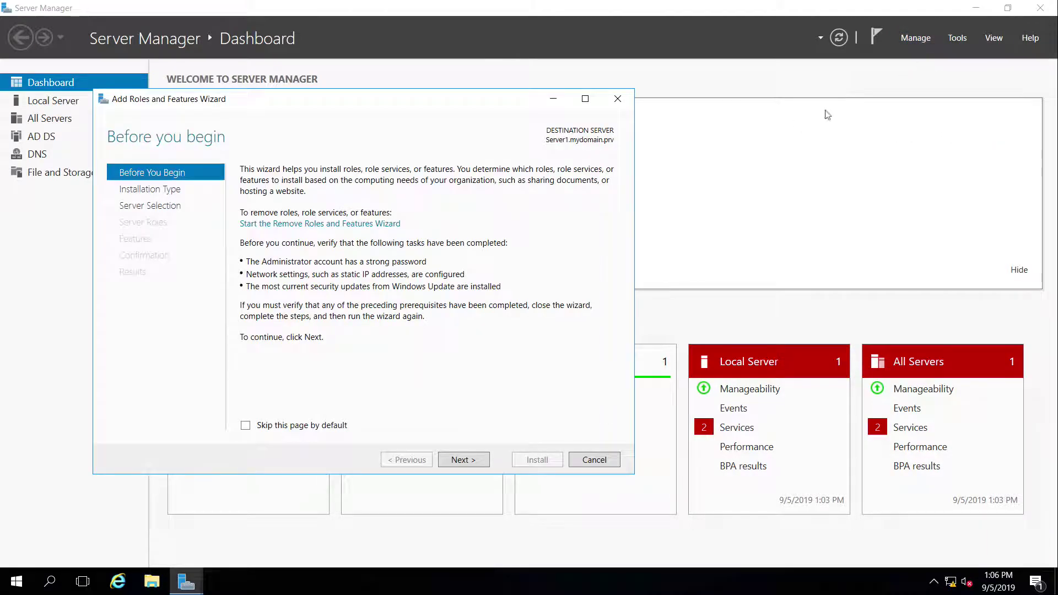
click(474, 464)
click(477, 467)
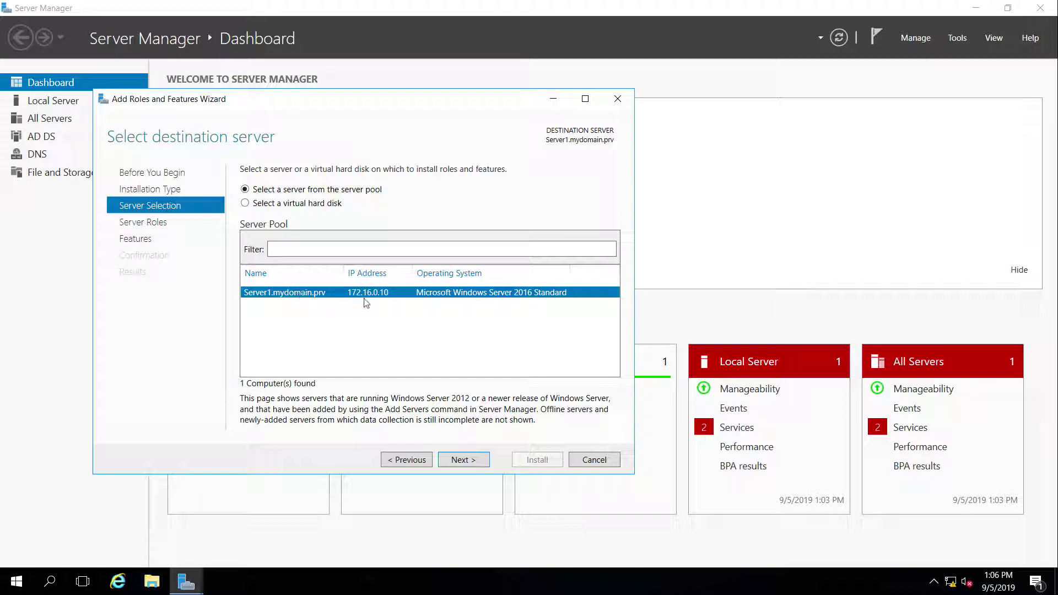
click(455, 461)
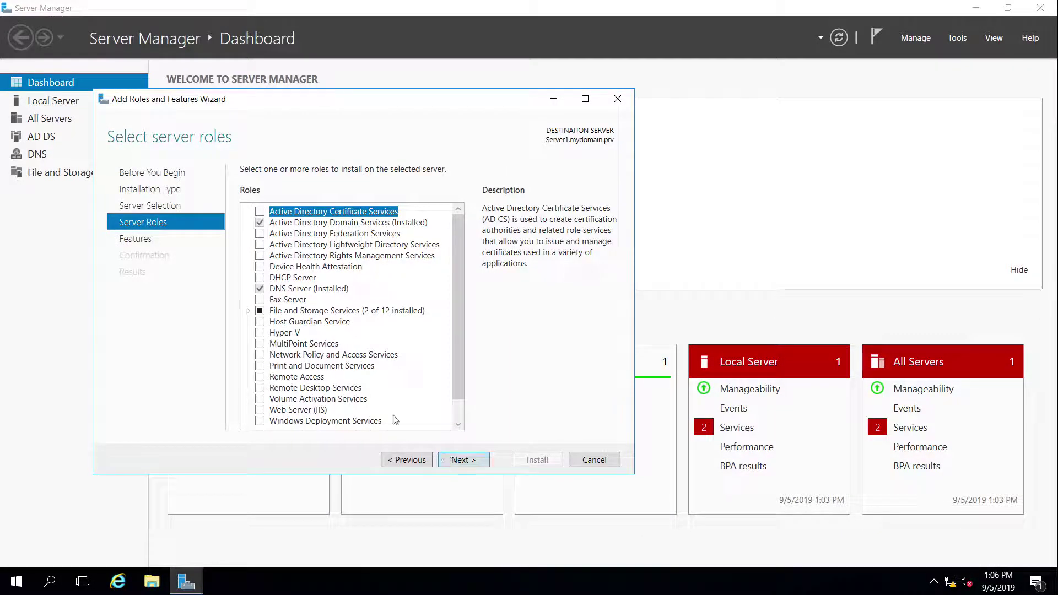
Select the DHCP Server role with its DHCP Server Tools and install it.
click(275, 278)
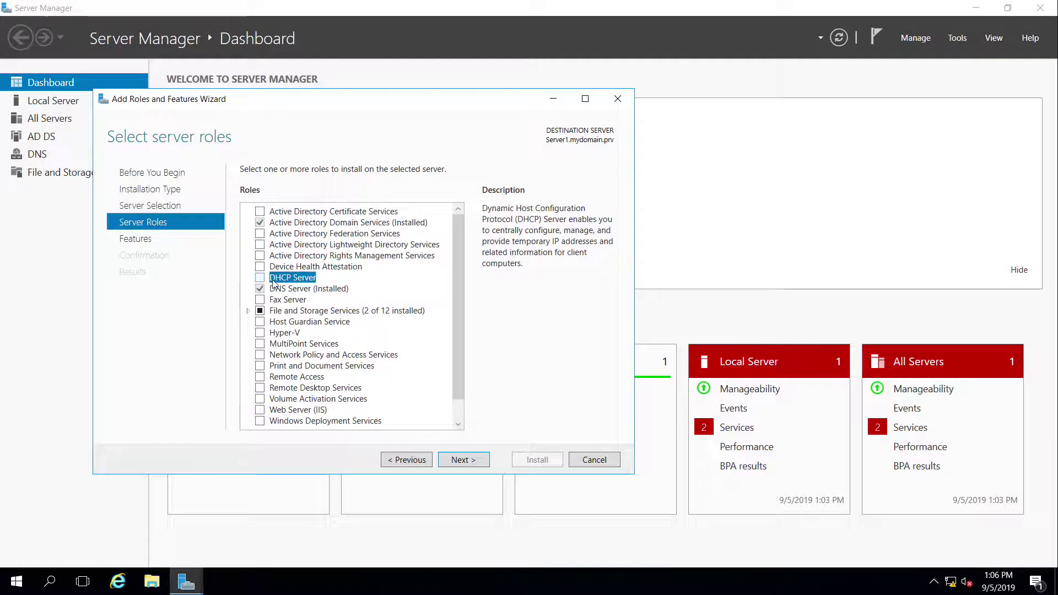
click(259, 278)
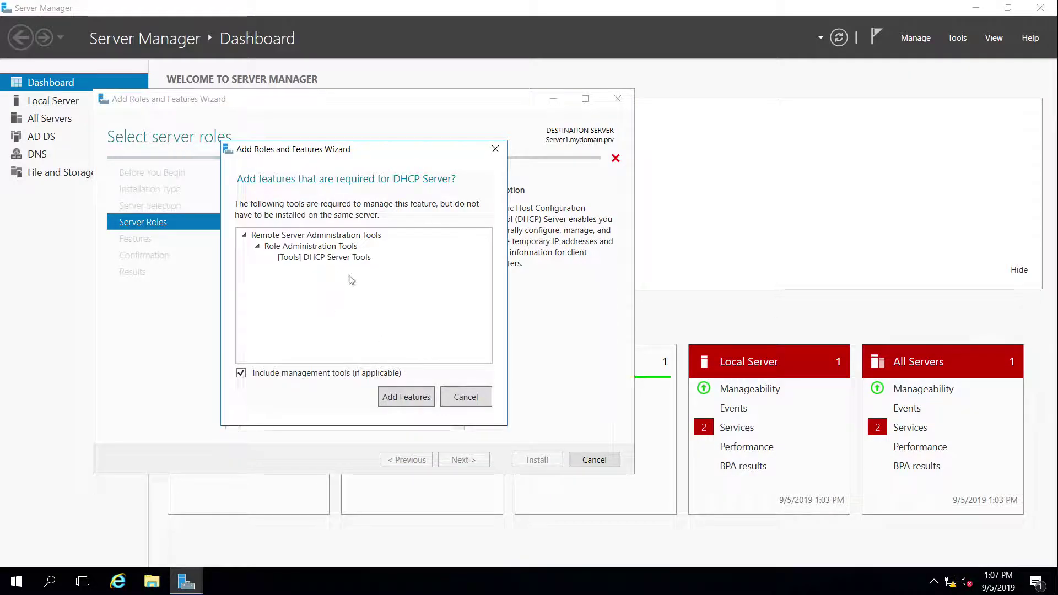
click(406, 397)
click(470, 461)
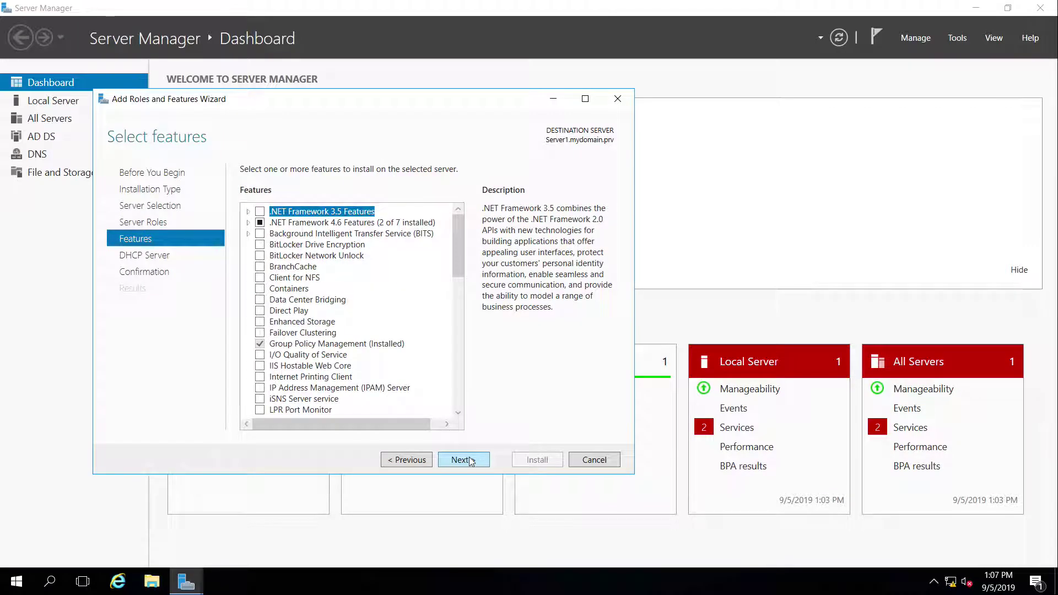
click(470, 461)
click(470, 461)
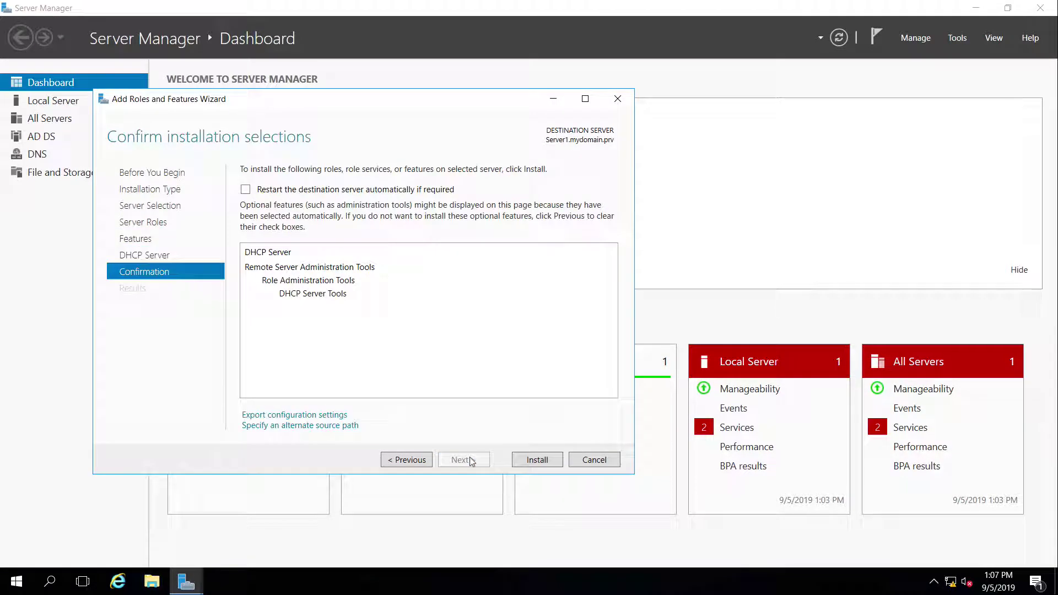
click(535, 461)
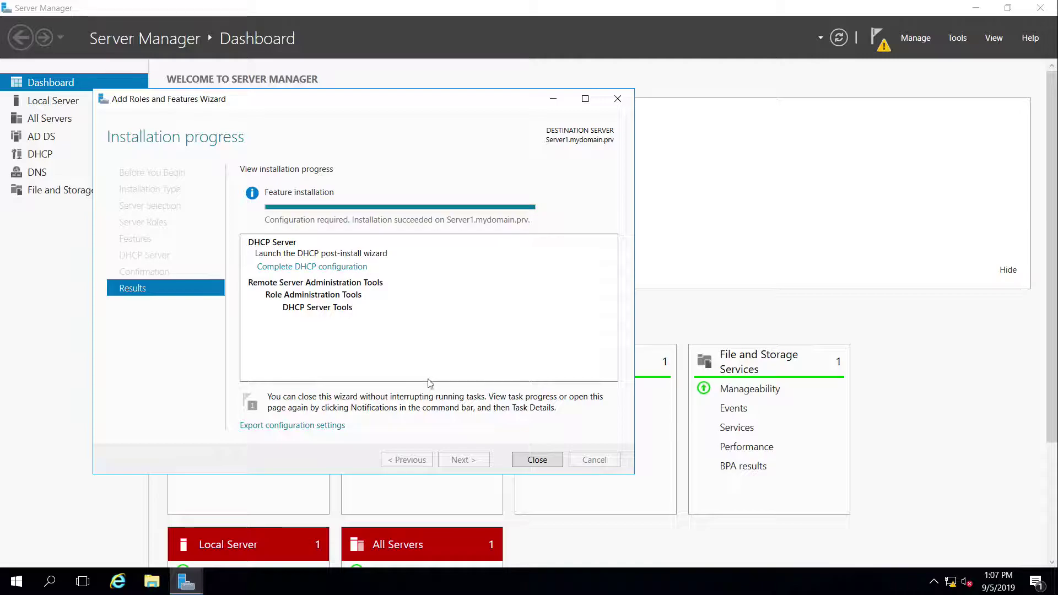
Close the installer, open an enlarged DHCP console, and expand server1's IPv4 and IPv6 nodes.
click(550, 465)
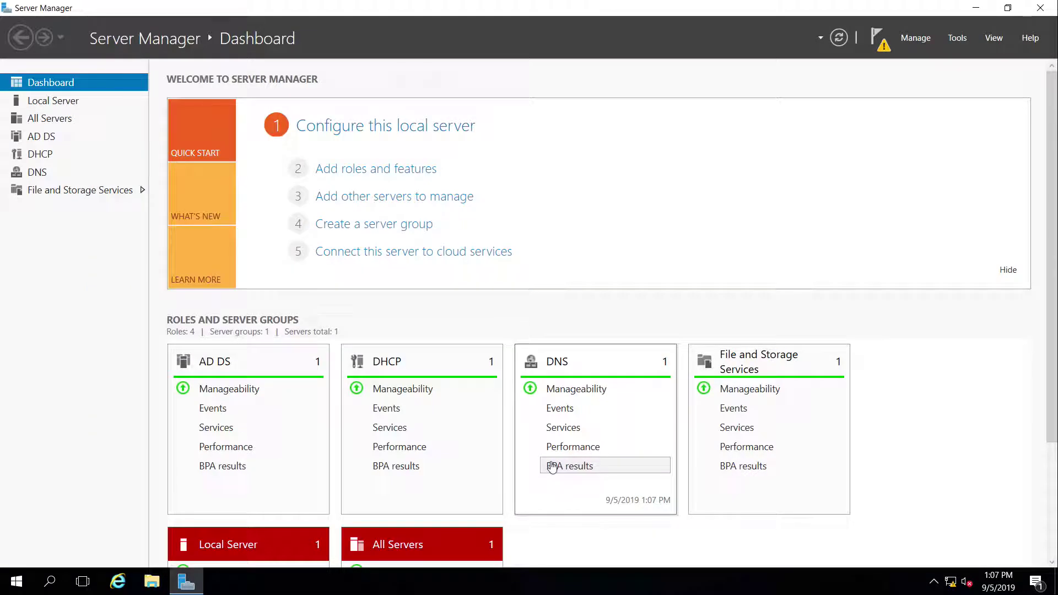
click(958, 37)
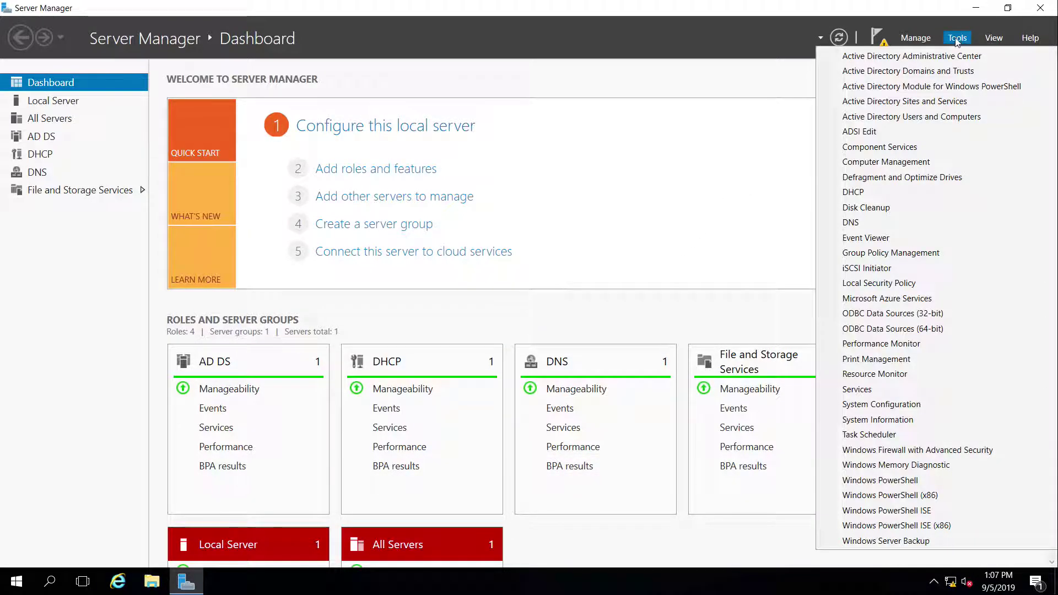
click(866, 196)
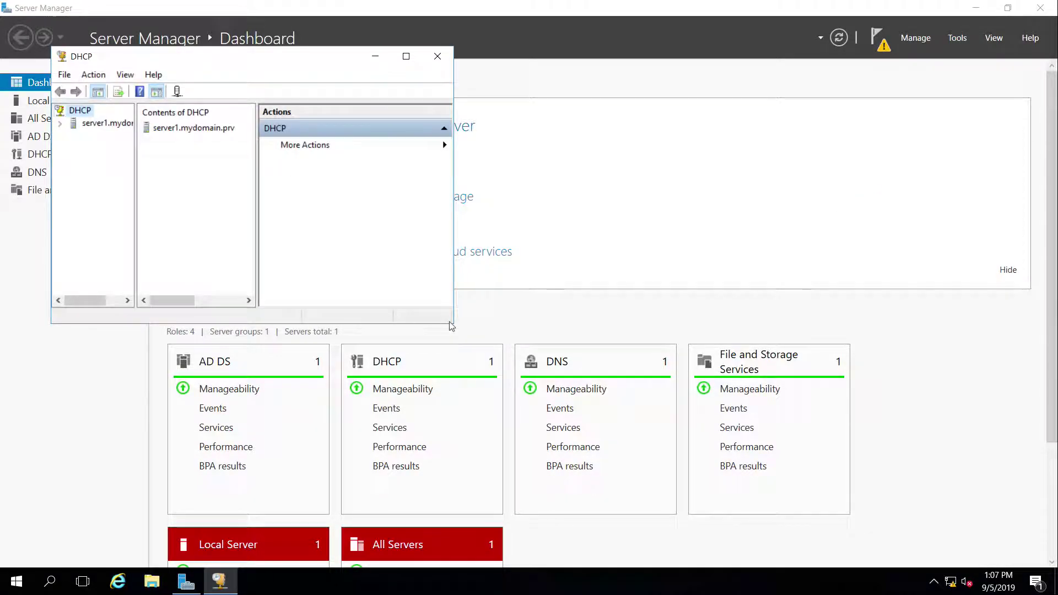
drag(452, 324, 696, 498)
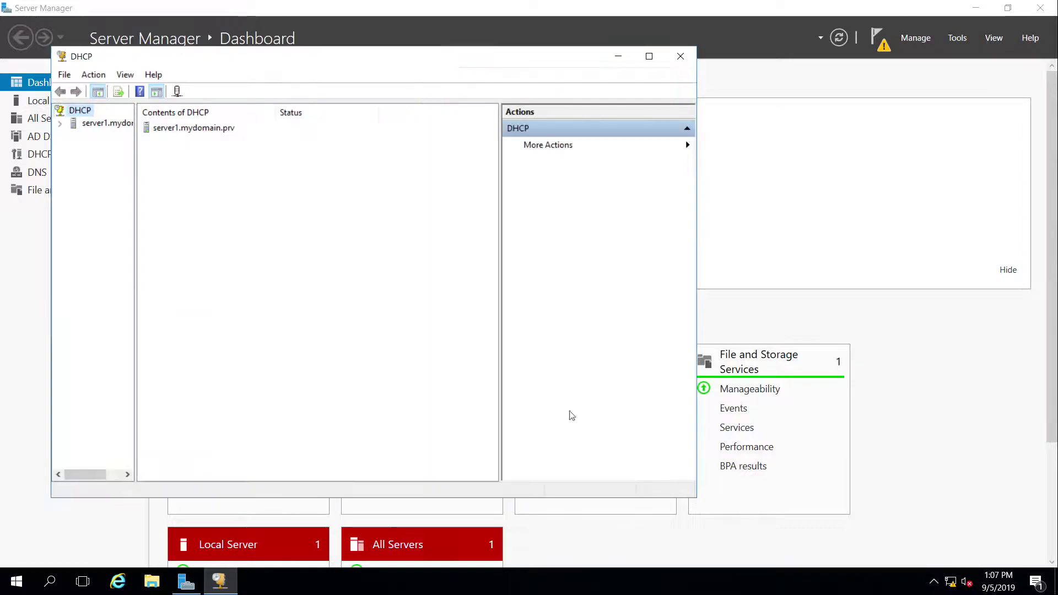
click(60, 125)
drag(136, 168, 172, 178)
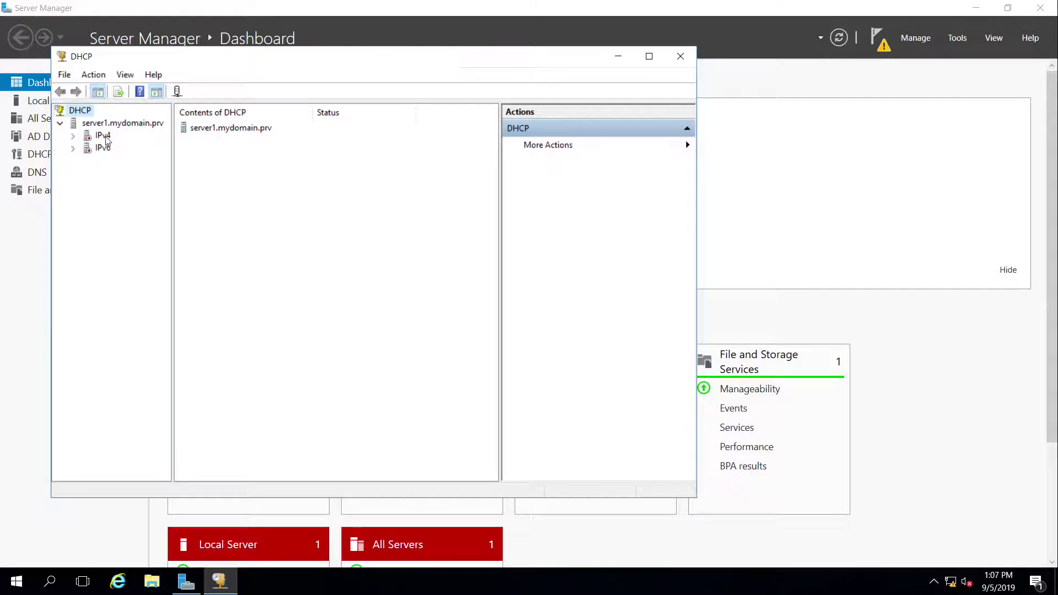
double_click(103, 136)
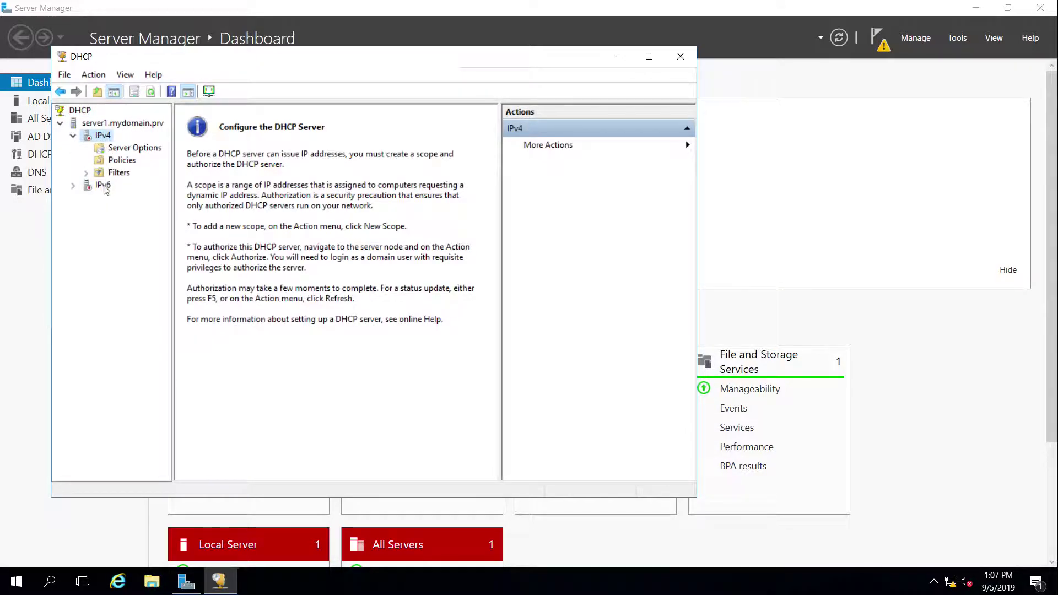
double_click(105, 186)
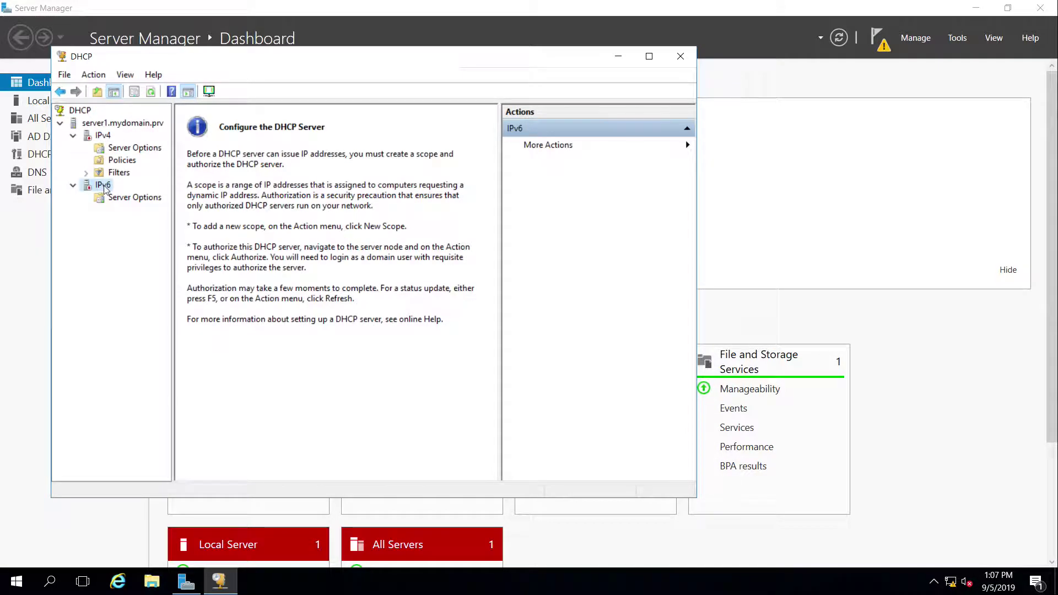
click(108, 136)
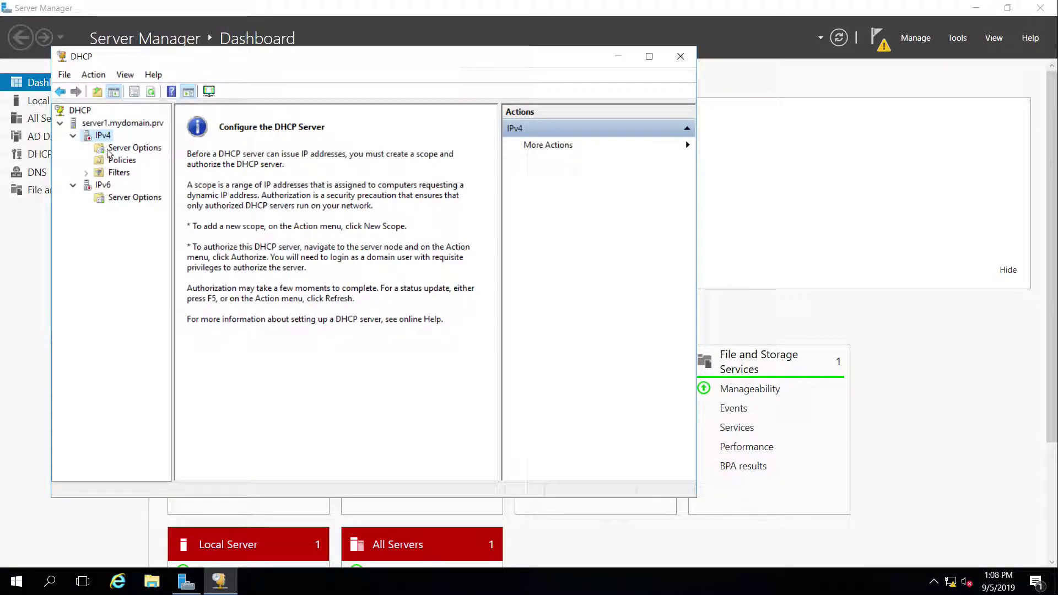
Authorize server1.mydomain.prv via Action > Authorize, refresh, and reopen the IPv4 node.
click(94, 123)
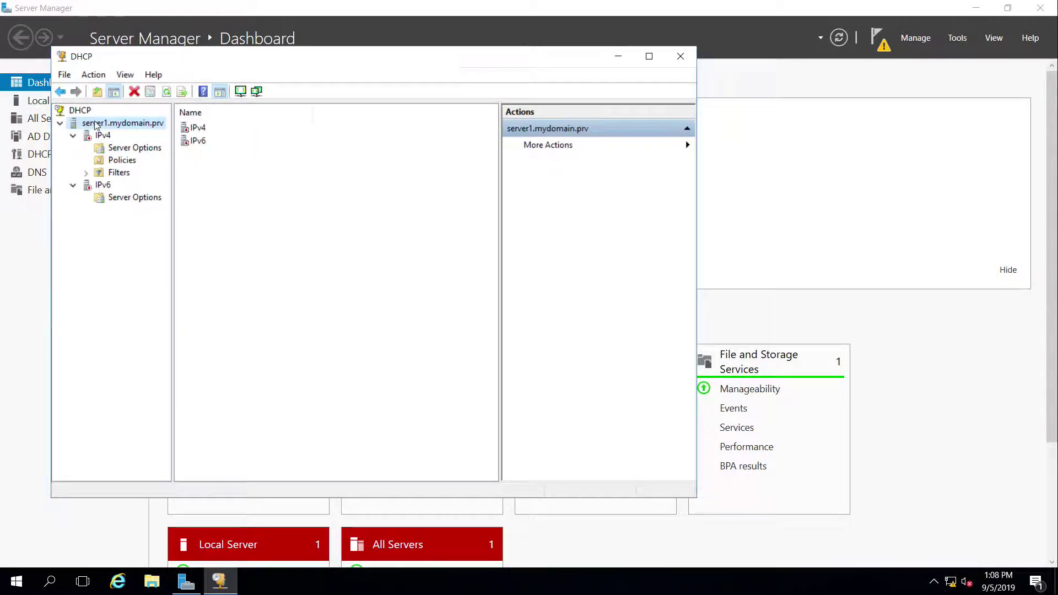
click(94, 75)
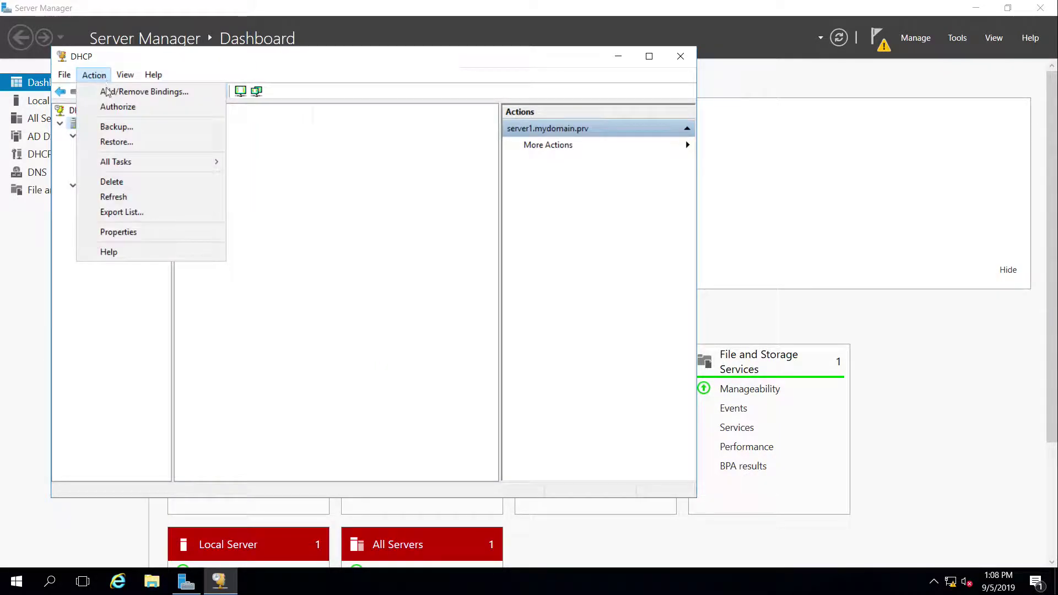
click(117, 106)
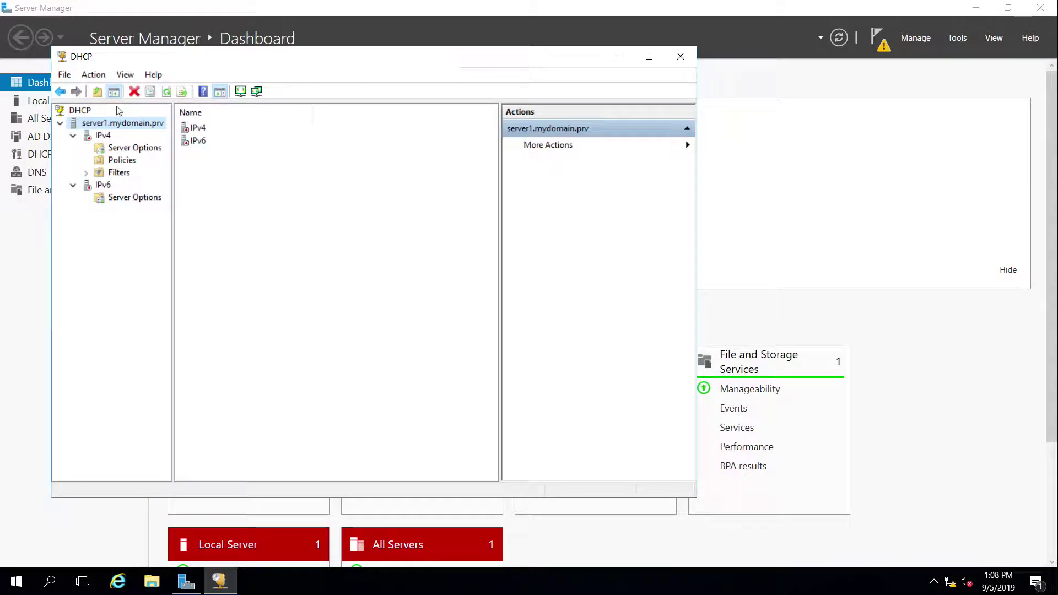
click(167, 92)
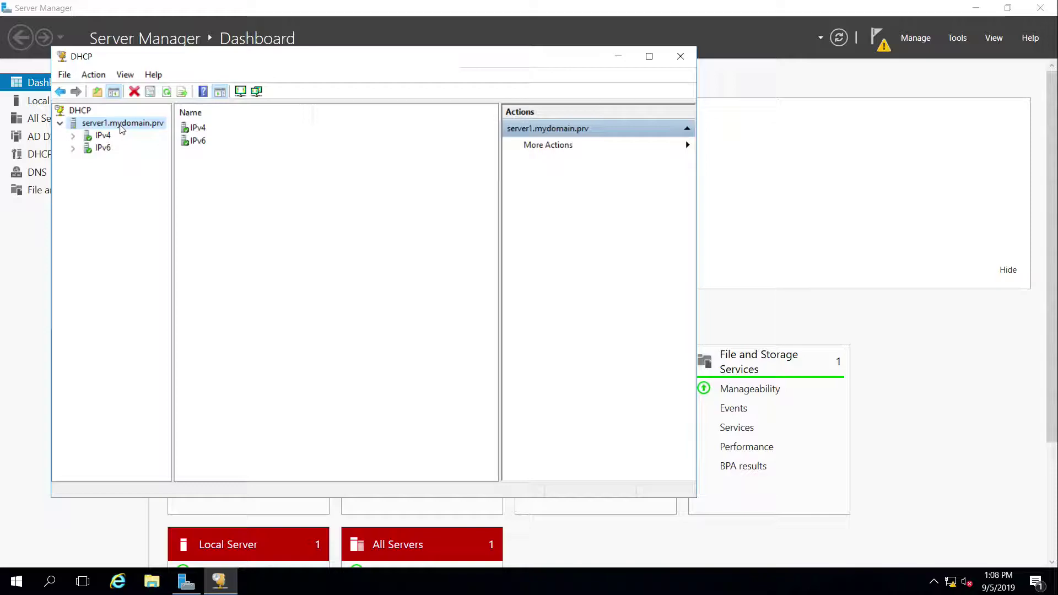
double_click(103, 136)
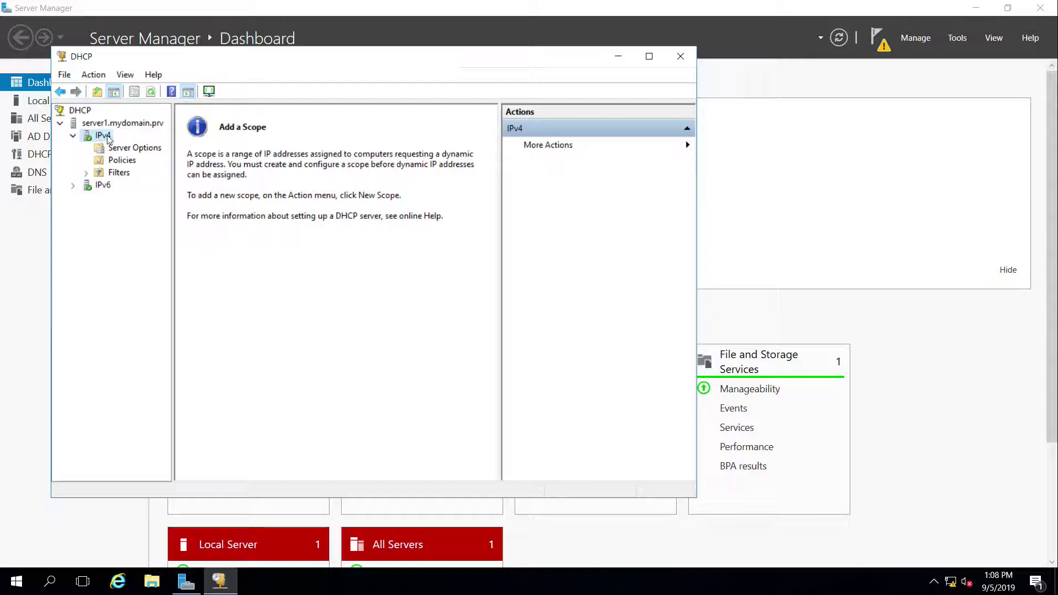
Start a new IPv4 scope named MyLan, described 'A more descriptive name for My LAN'.
right_click(107, 136)
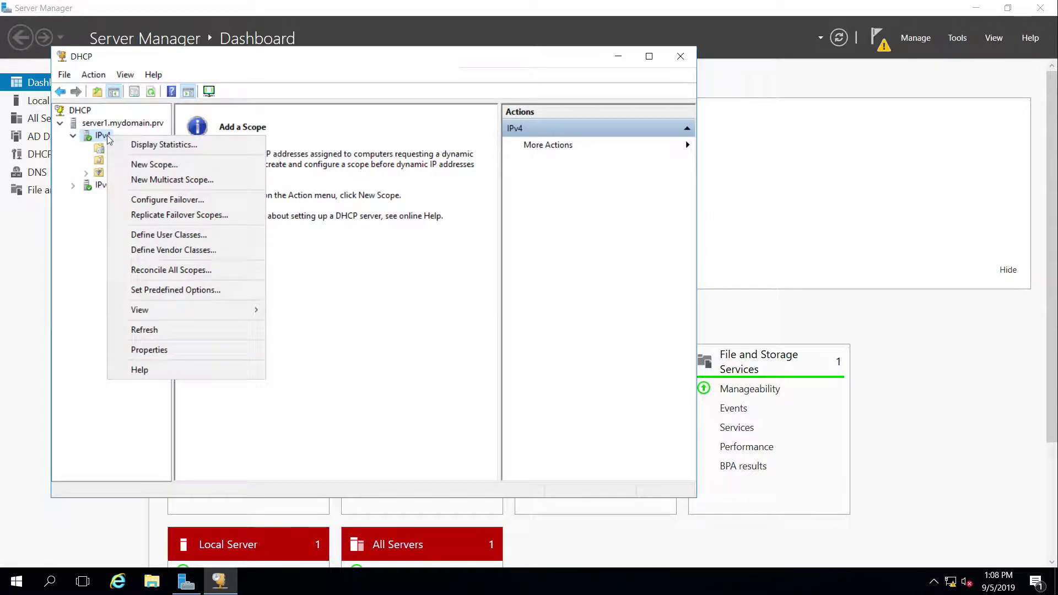
click(174, 165)
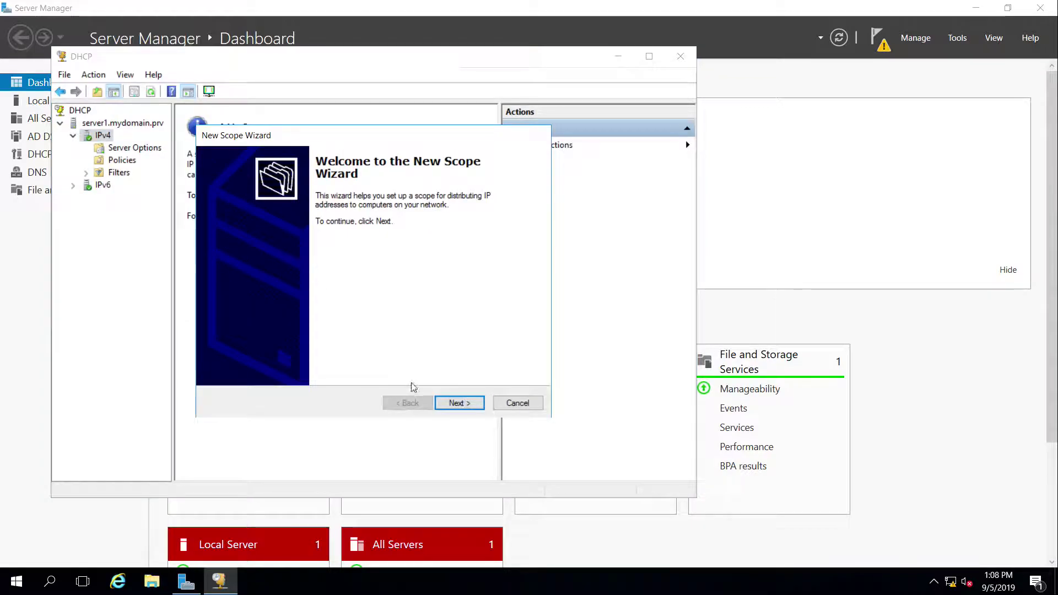
click(445, 404)
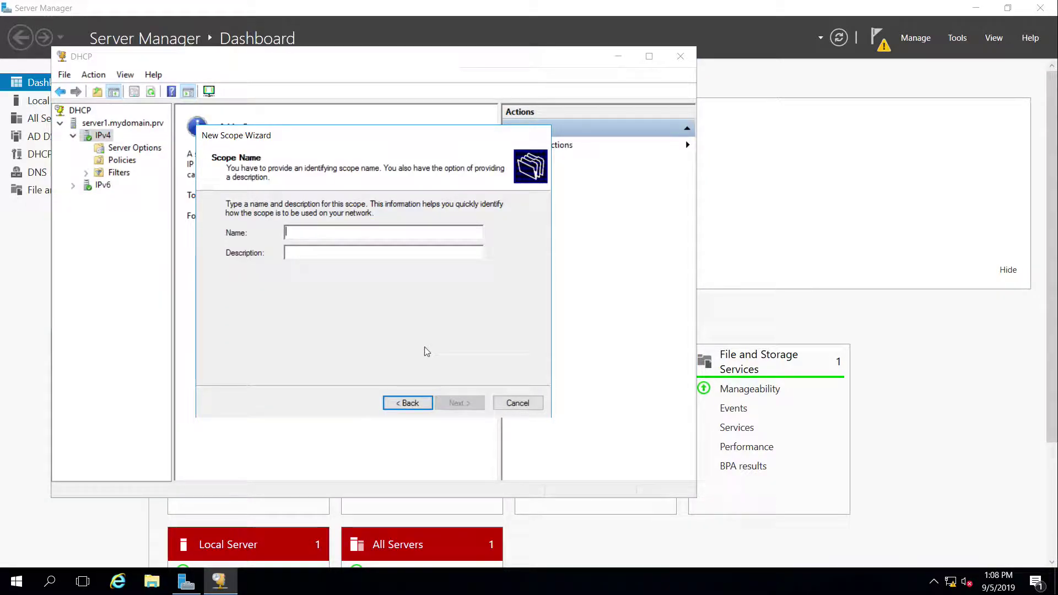
text(MyLan)
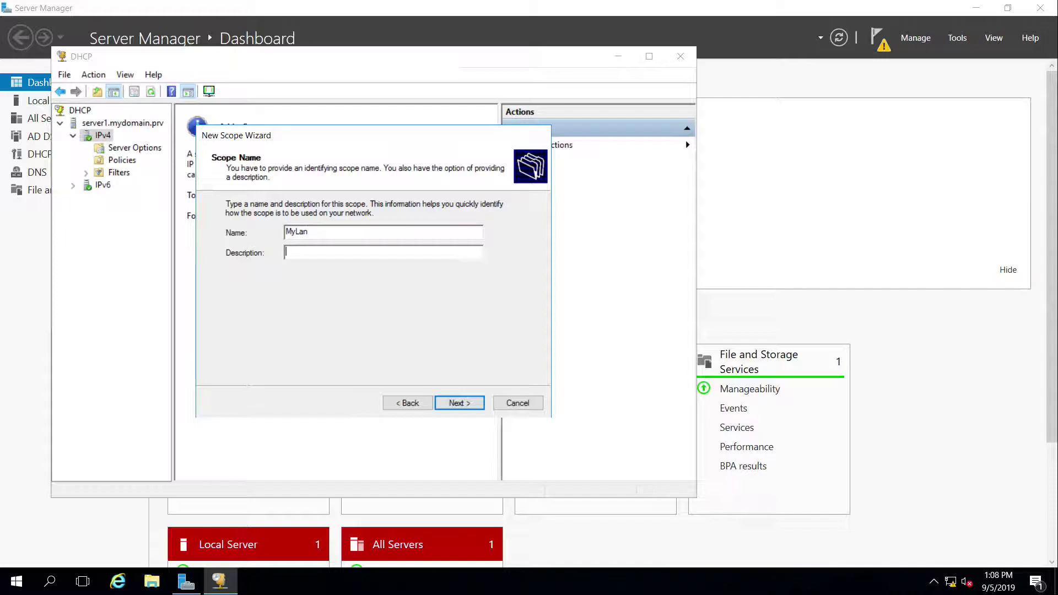
text(A more des)
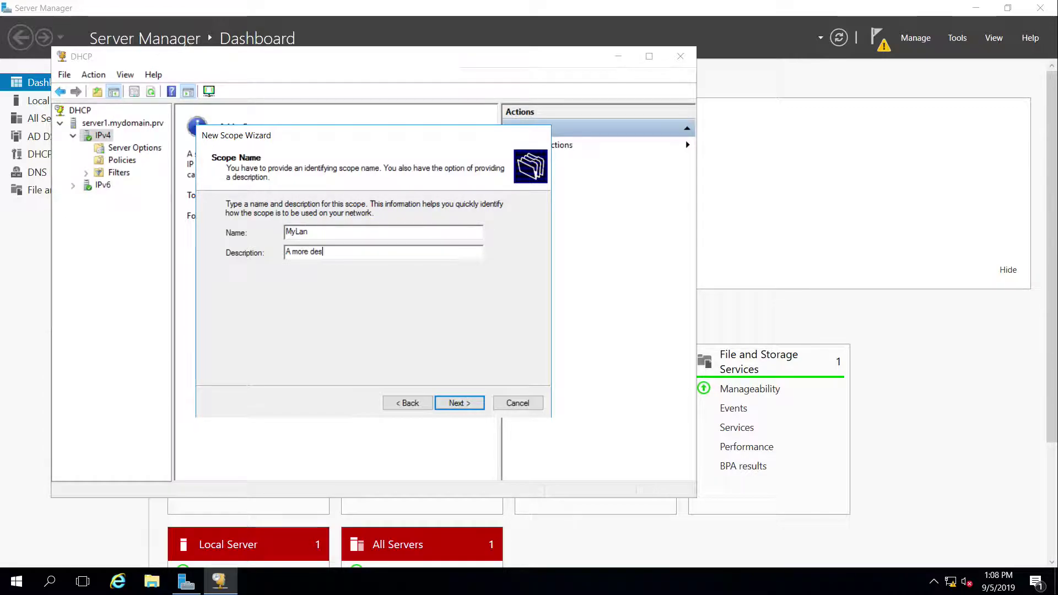
text(criptive nam)
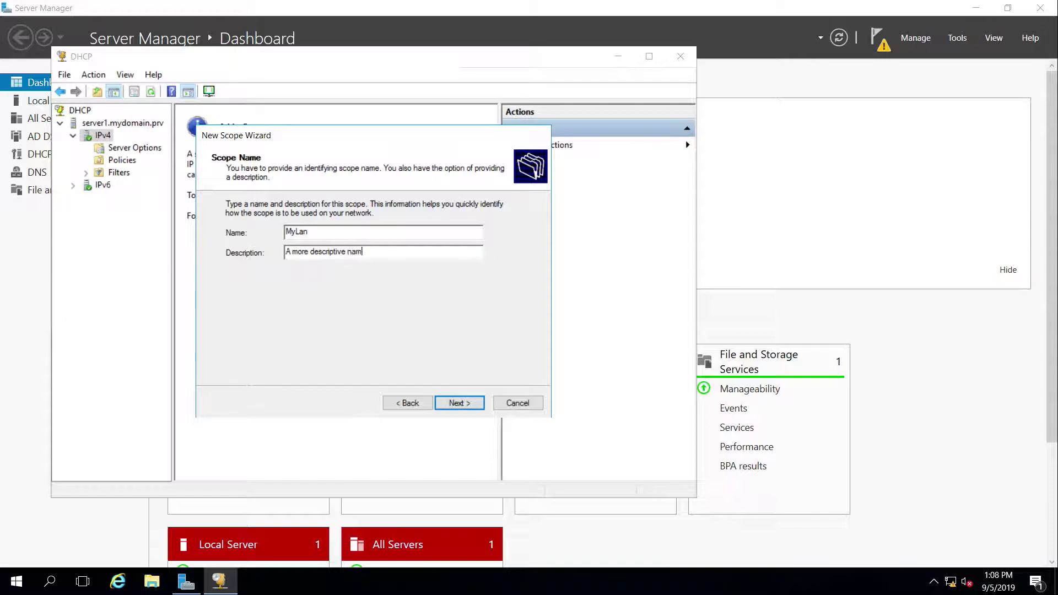
text(e for My LAN)
Enter the scope range 172.16.1.0 to 172.16.2.255 with a length-16 (255.255.0.0) subnet mask.
click(459, 403)
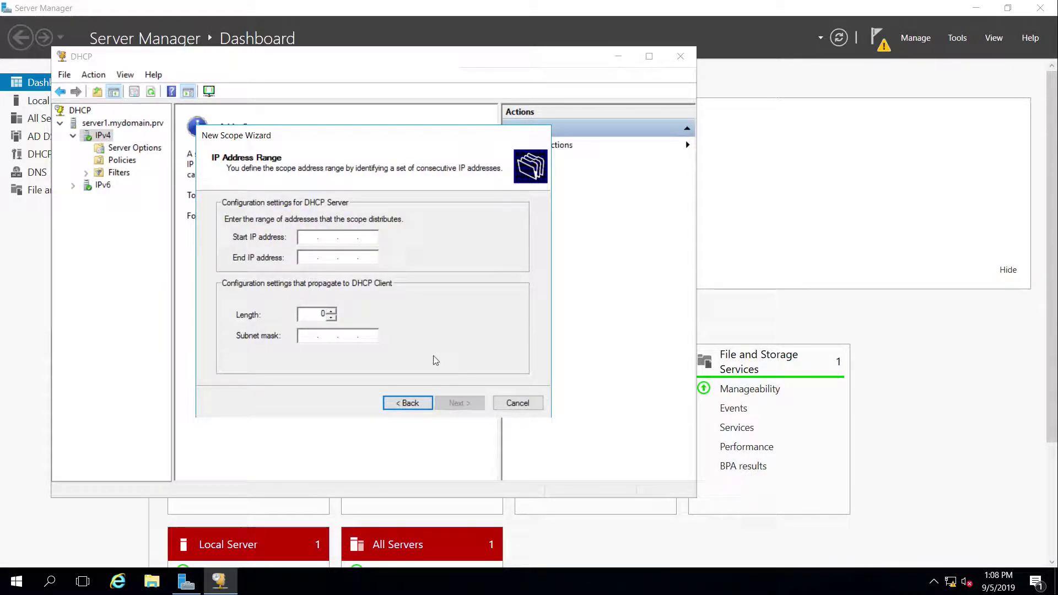
text(172 . 16 . )
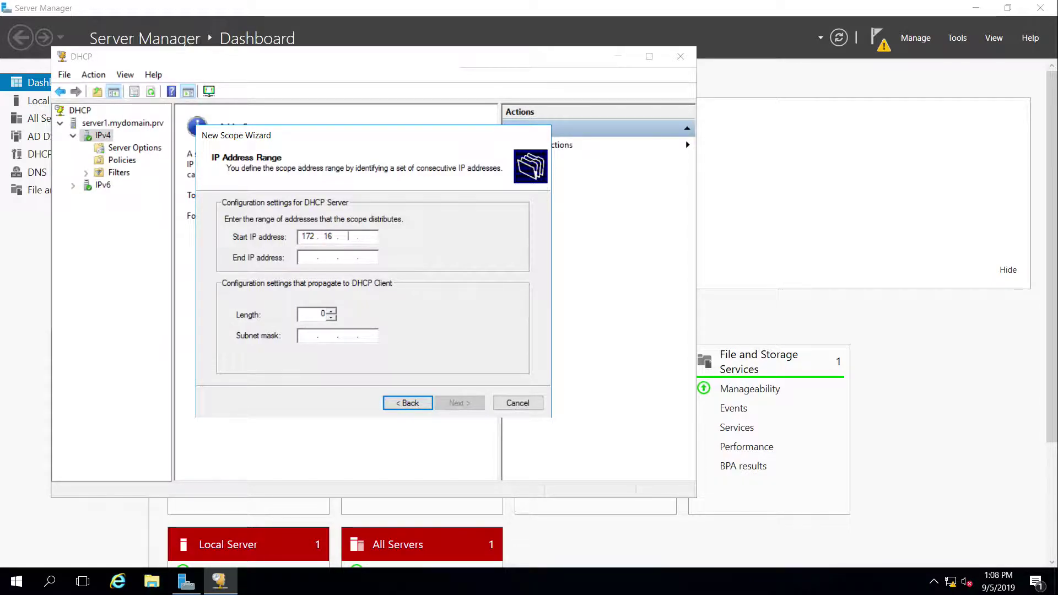
text(1)
key(Tab)
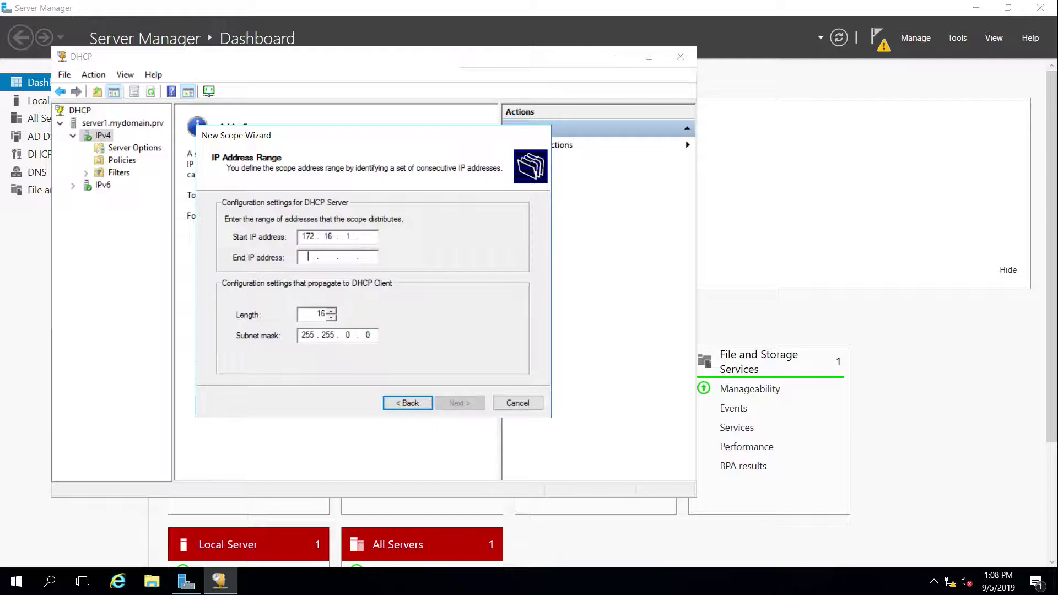
text(172 . 16 . 1)
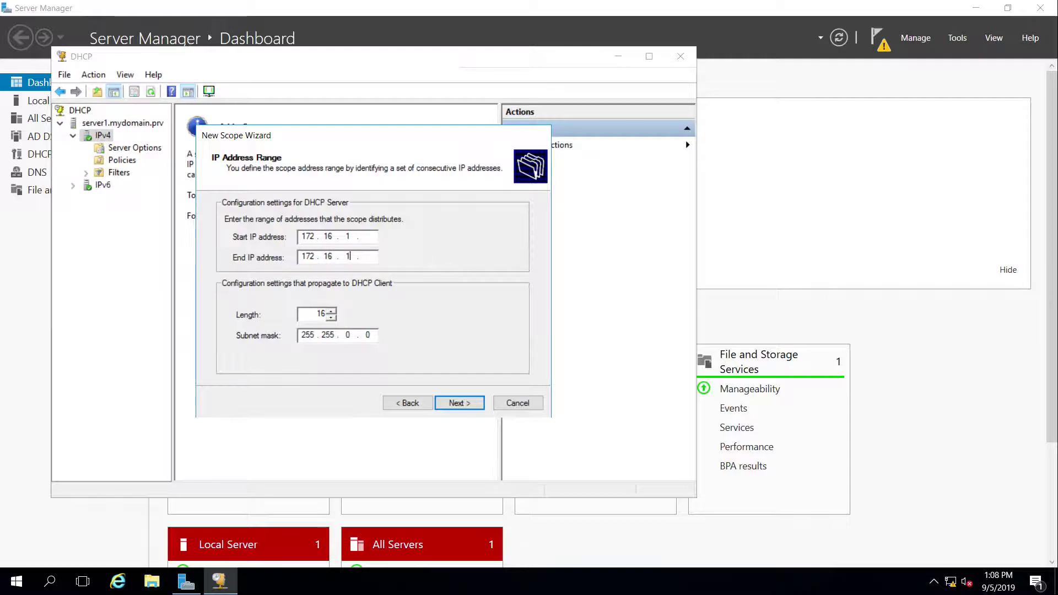
text(.)
text(255)
click(367, 237)
text(0)
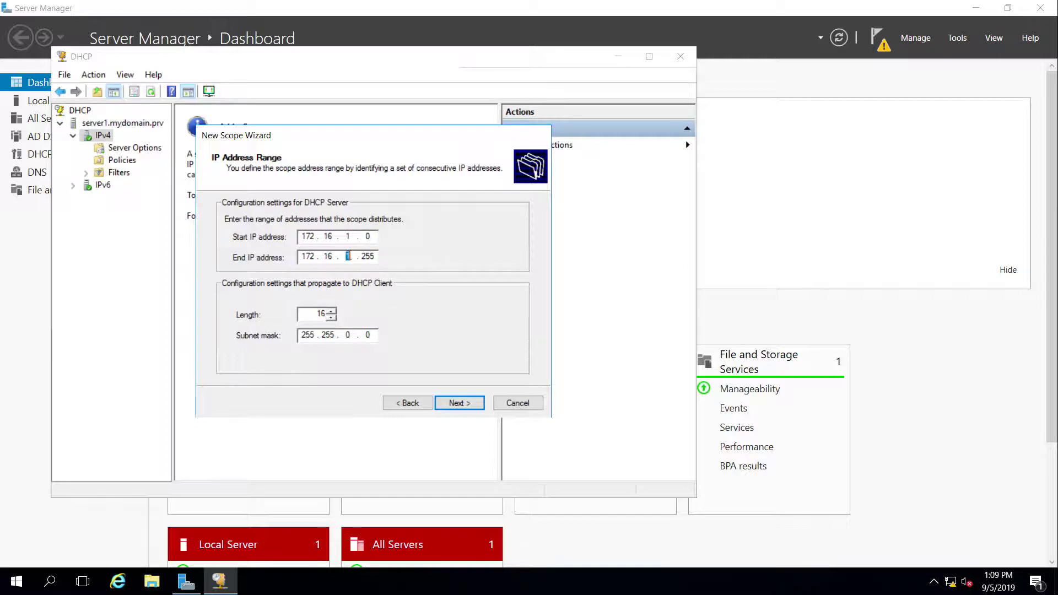
text(2)
click(324, 336)
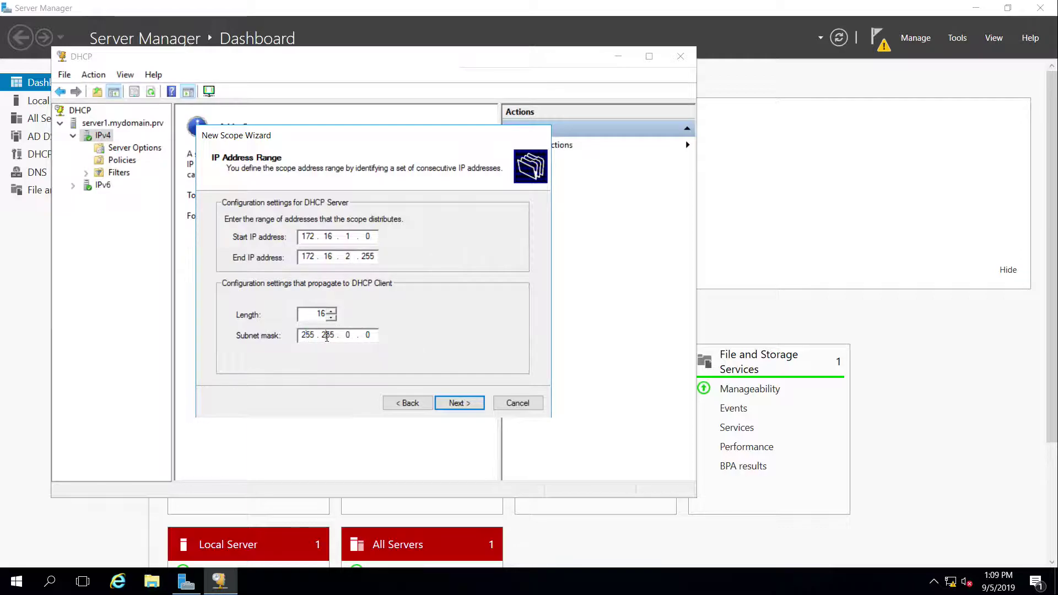
click(482, 405)
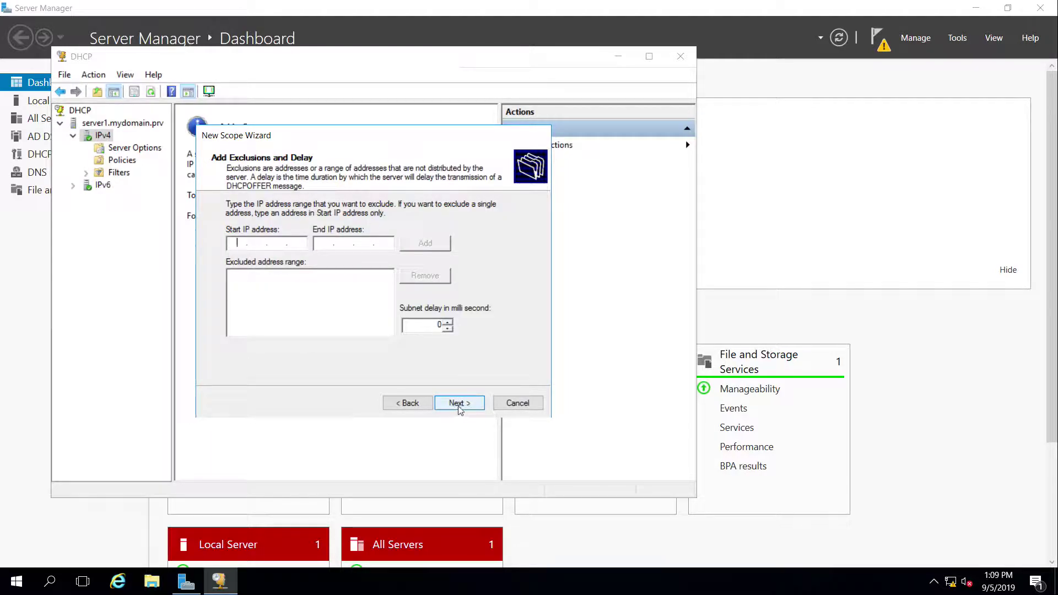
Skip exclusions and set the scope lease duration to 8 hours.
click(460, 404)
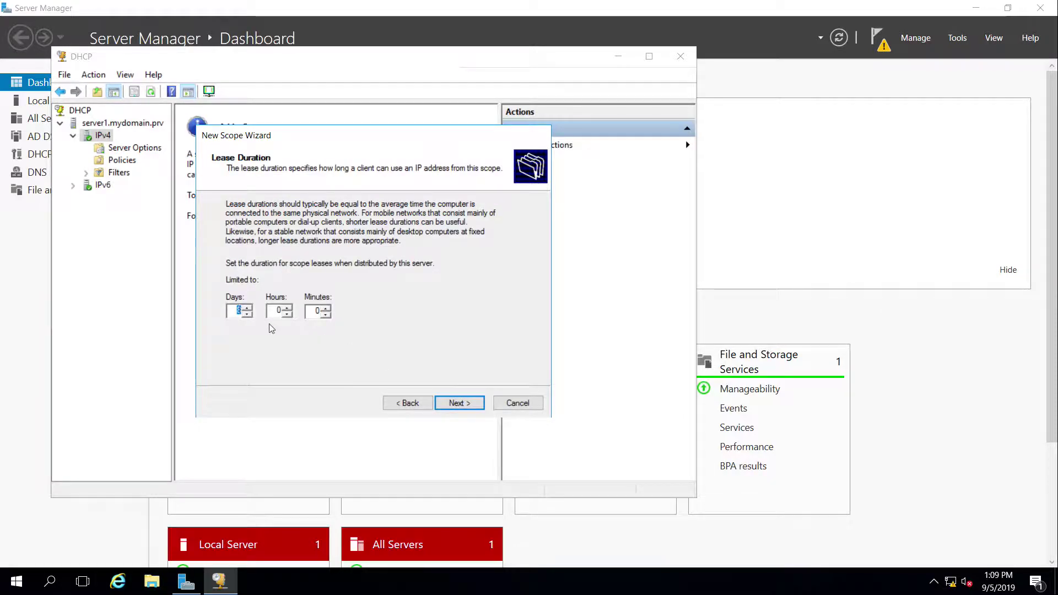
text(0)
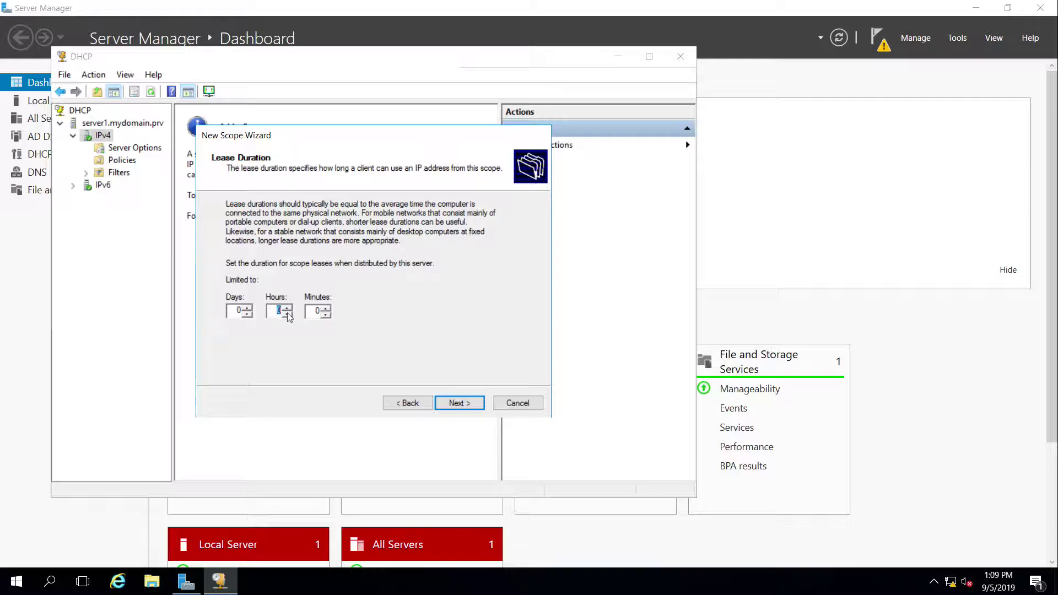
text(8)
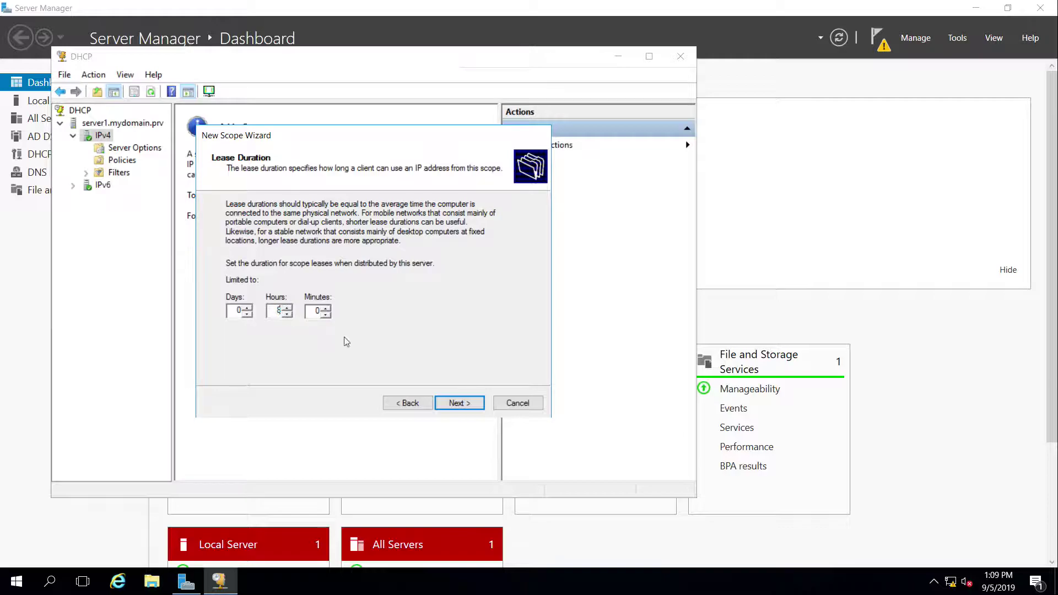
click(466, 405)
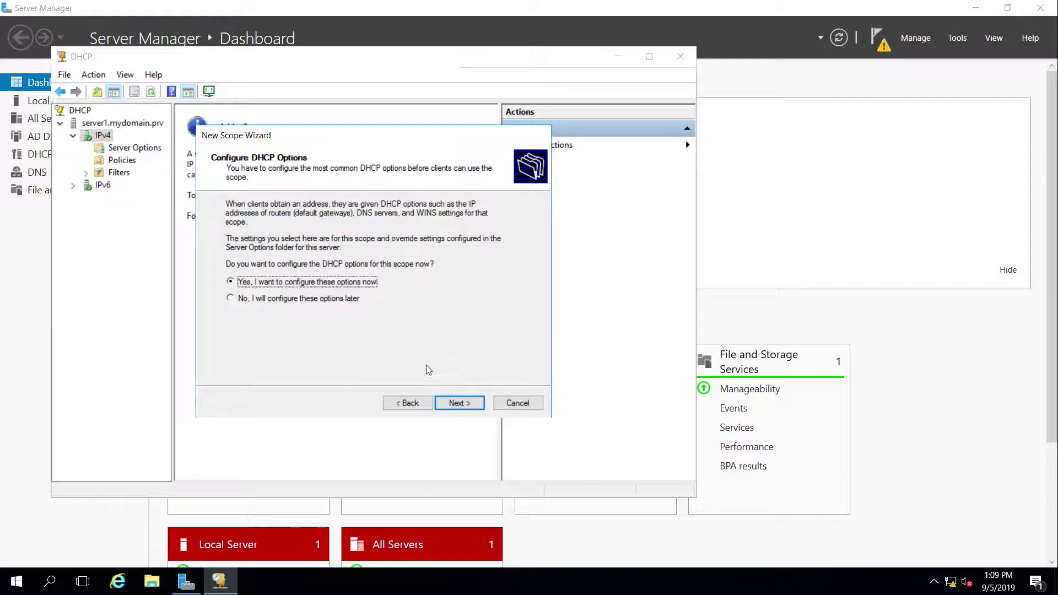
Choose to configure scope options now and add 172.16.0.1 as the default gateway.
click(459, 403)
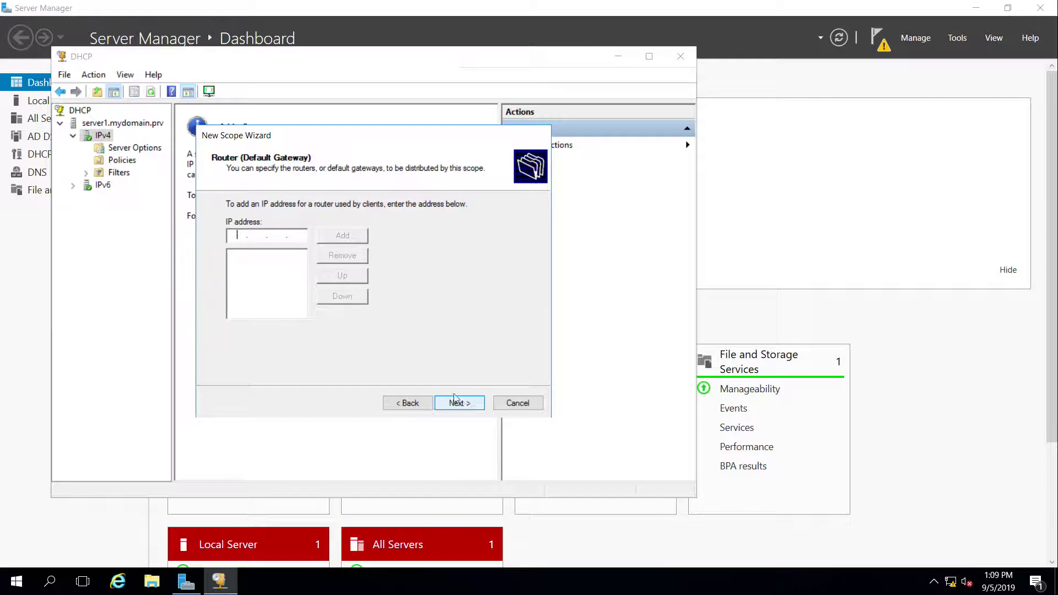
click(237, 233)
text(172 . )
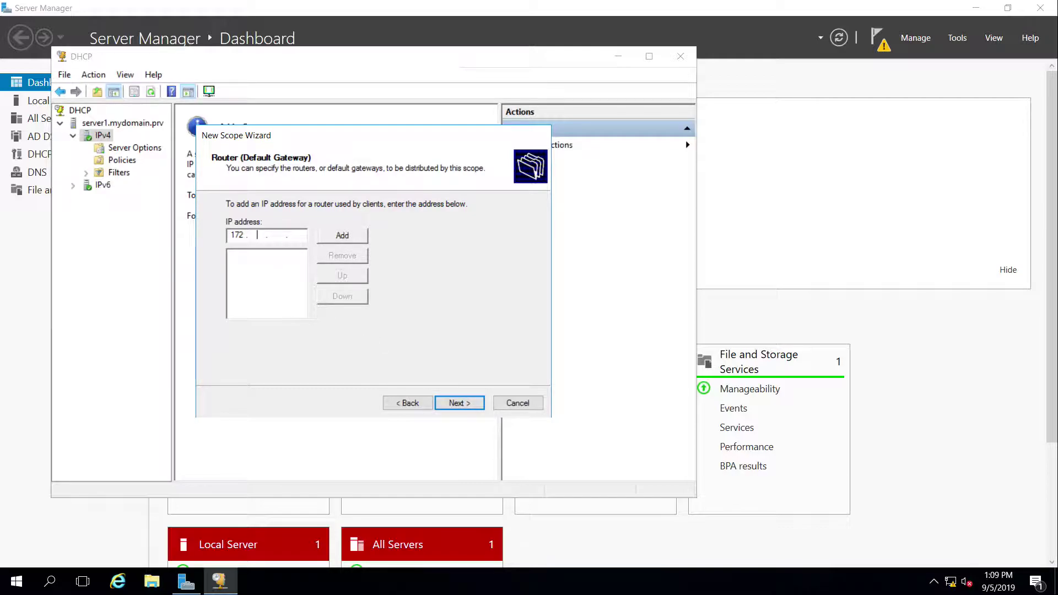
text(16 .)
click(353, 241)
Keep parent domain mydomain.prv and DNS server 172.16.0.10, skip WINS, and activate the scope now.
click(458, 403)
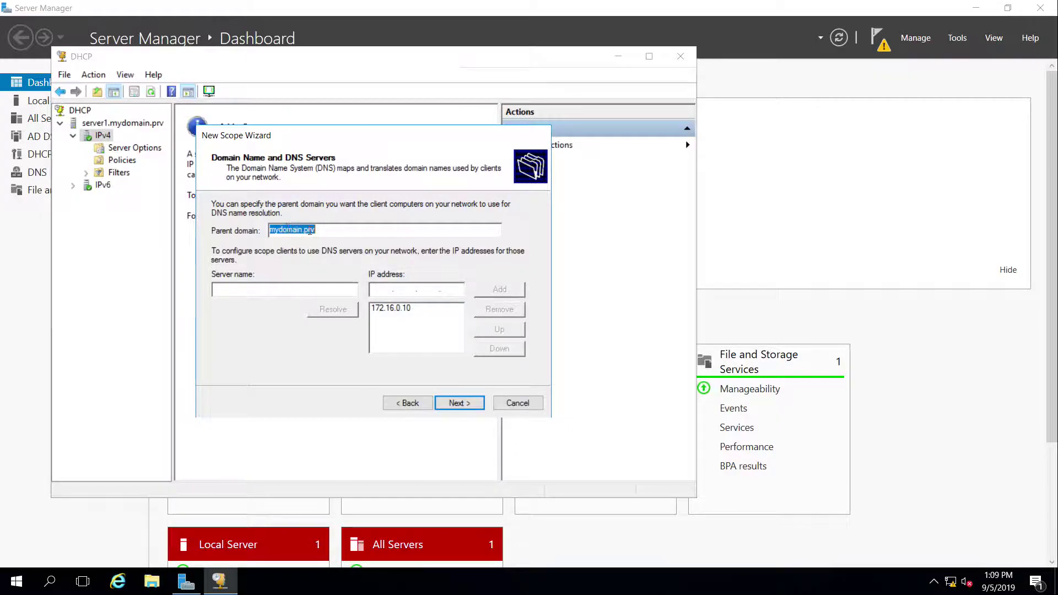
click(273, 290)
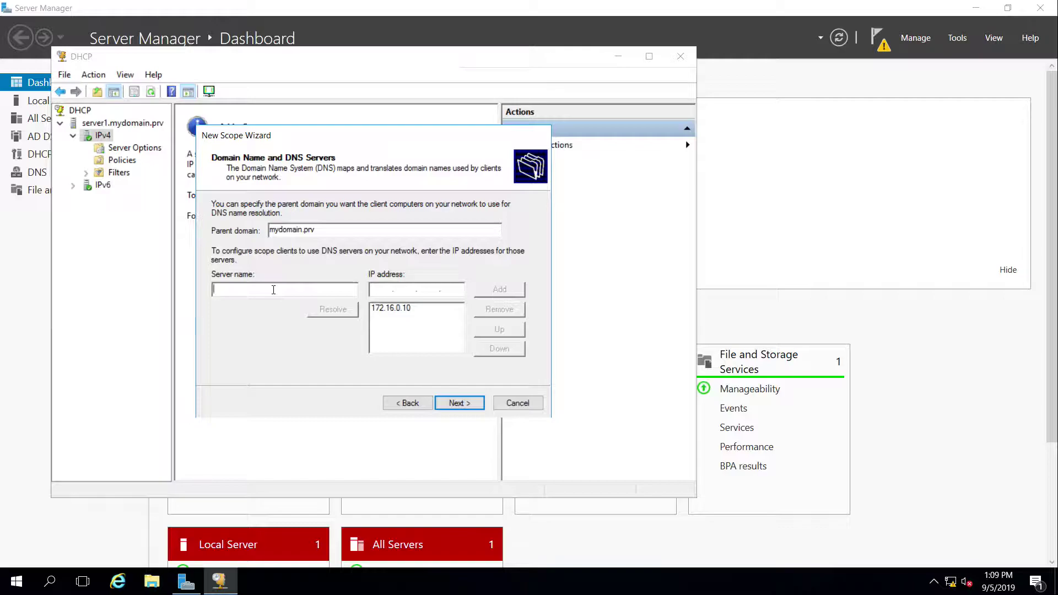
text(server1)
click(412, 309)
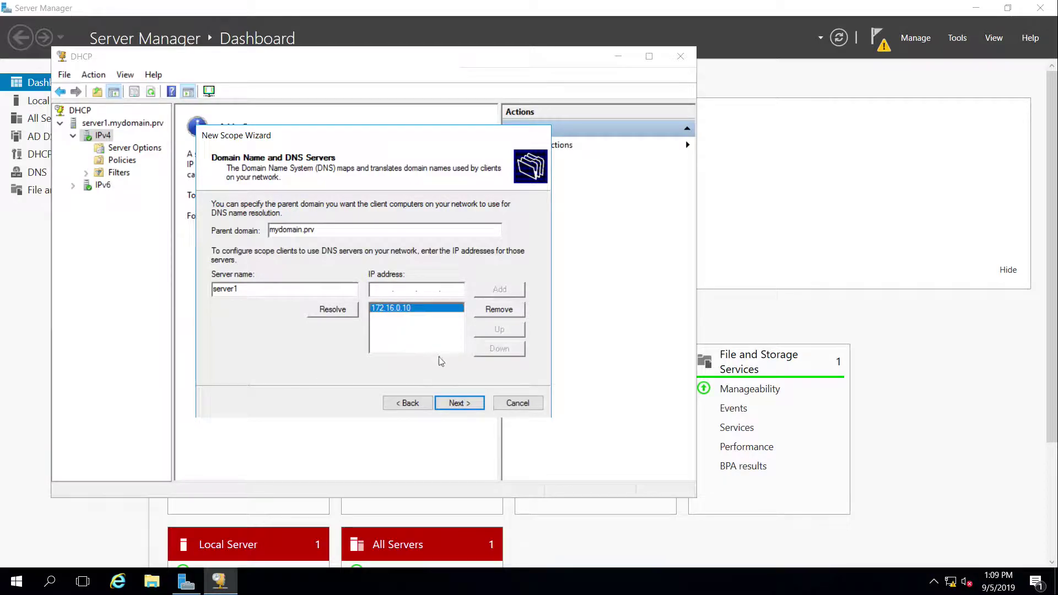
click(470, 407)
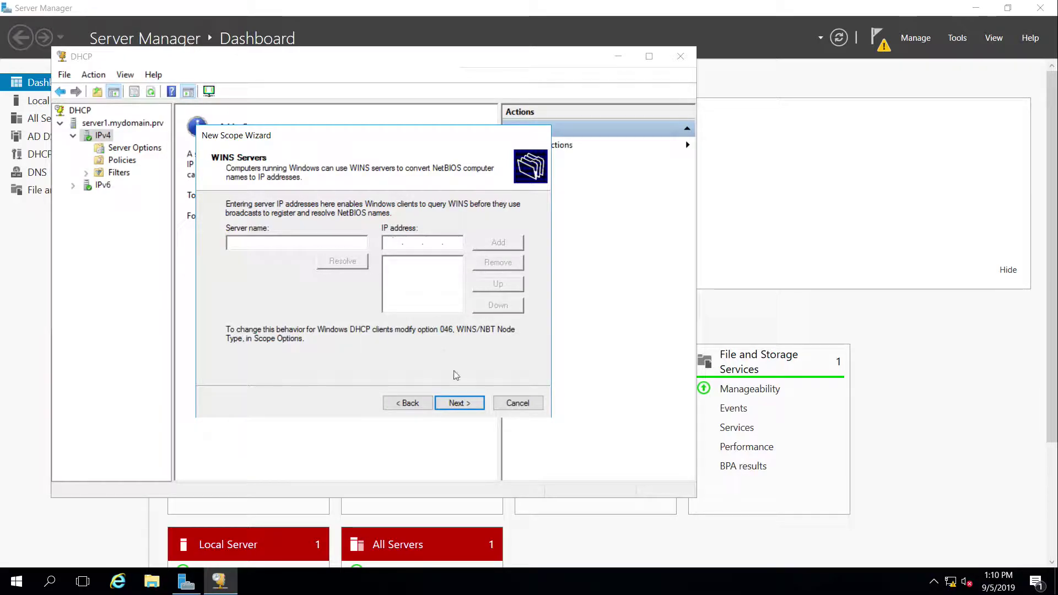
click(465, 406)
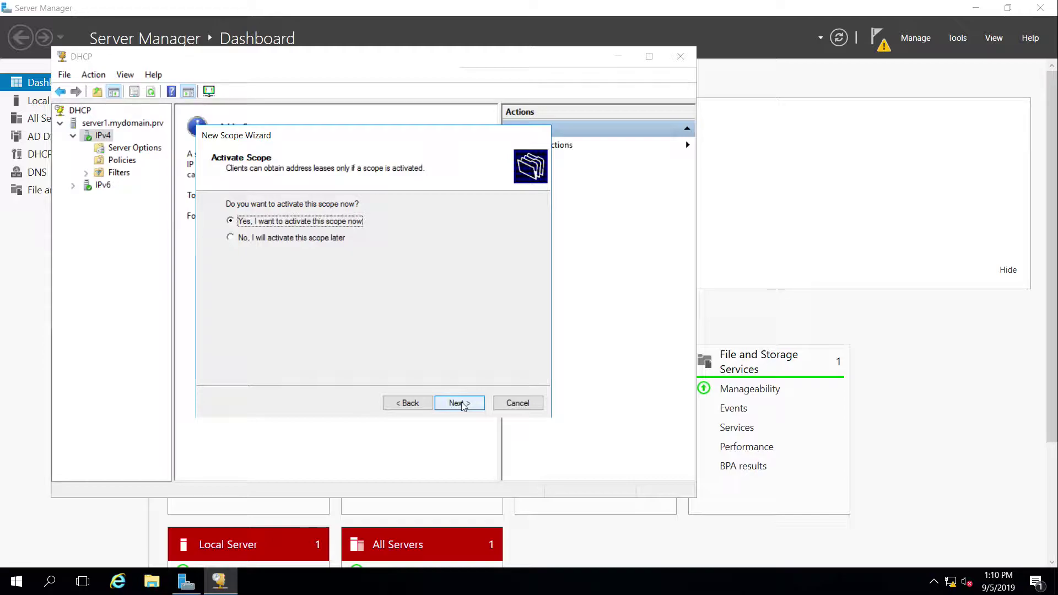
click(461, 406)
Finish the wizard, expand Scope [172.16.0.0] MyLan and view its empty Address Leases list.
click(460, 404)
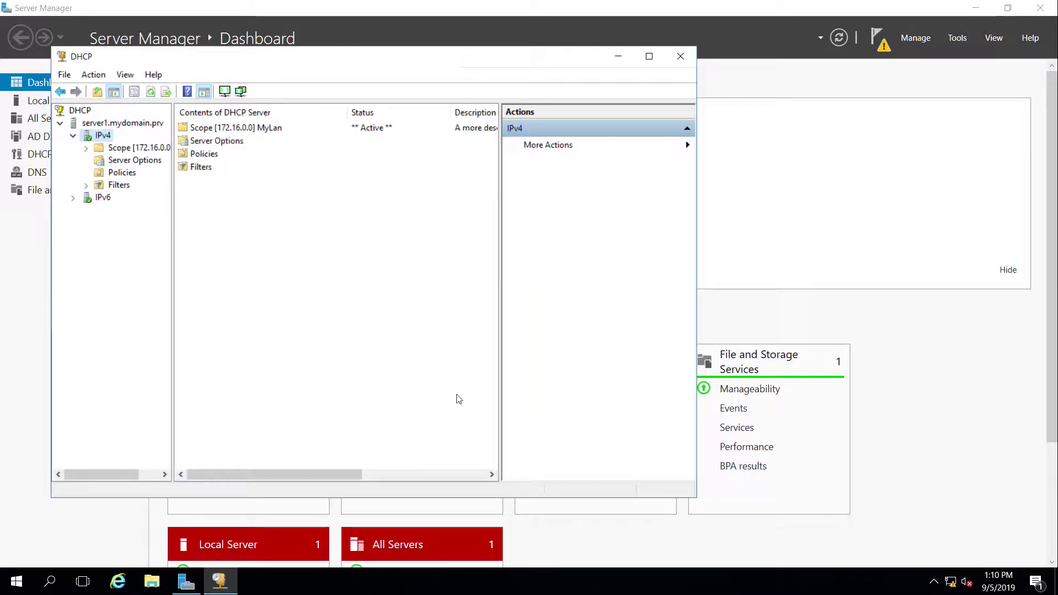
right_click(120, 150)
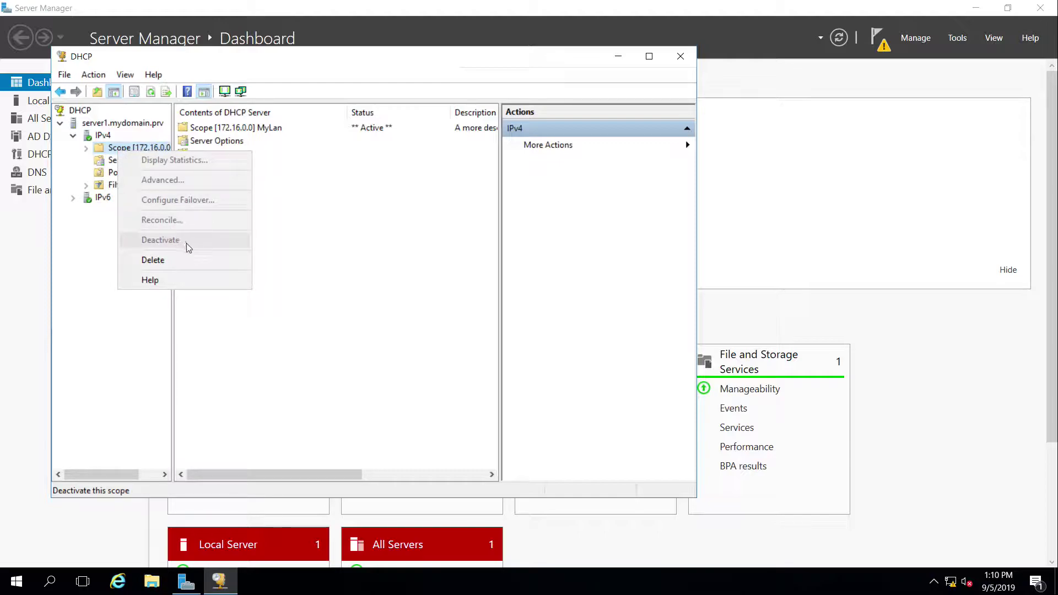
click(326, 249)
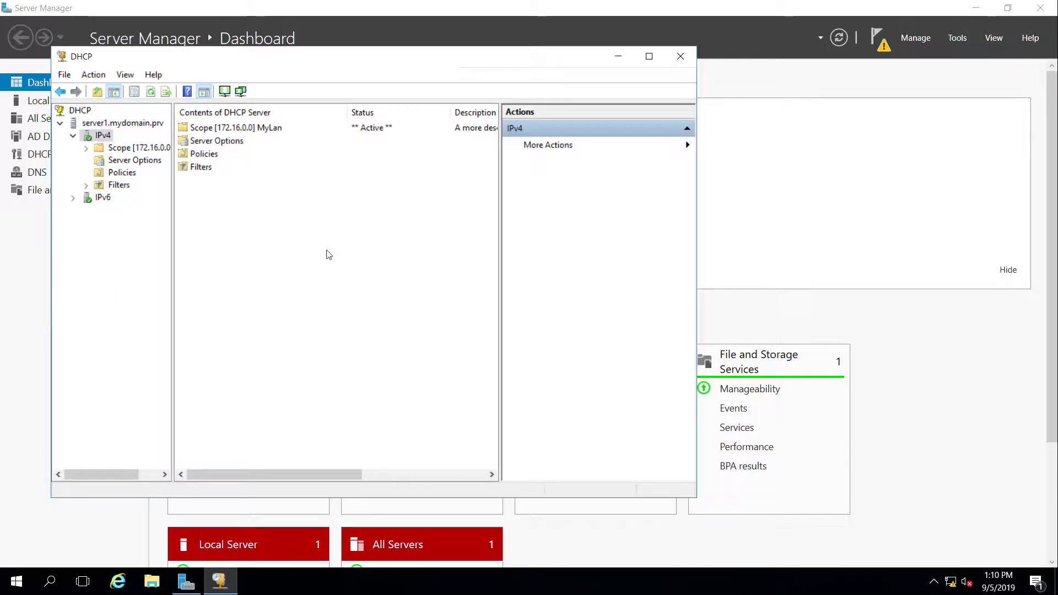
double_click(133, 147)
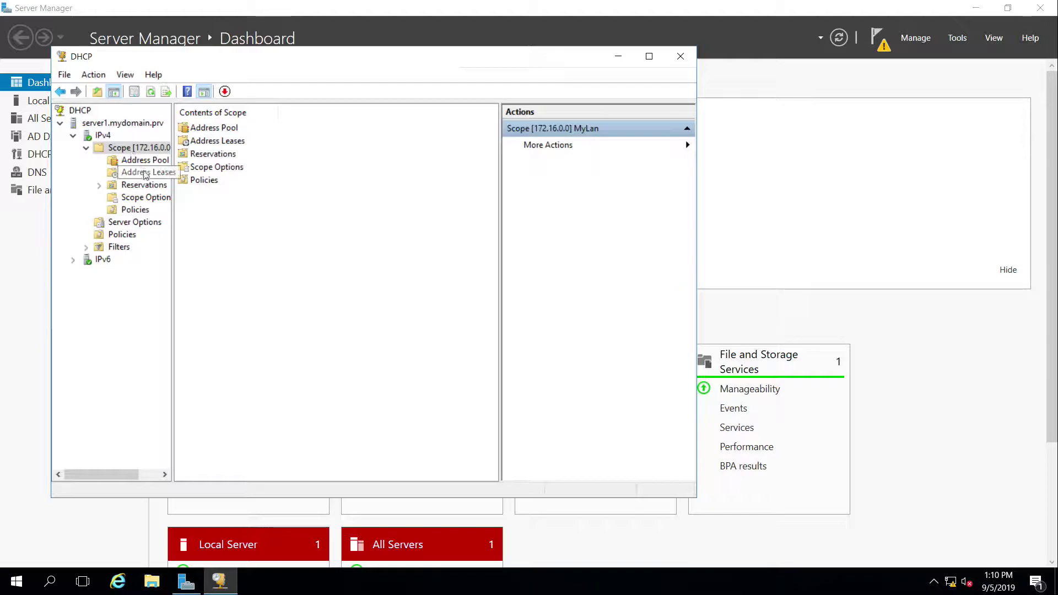
click(147, 173)
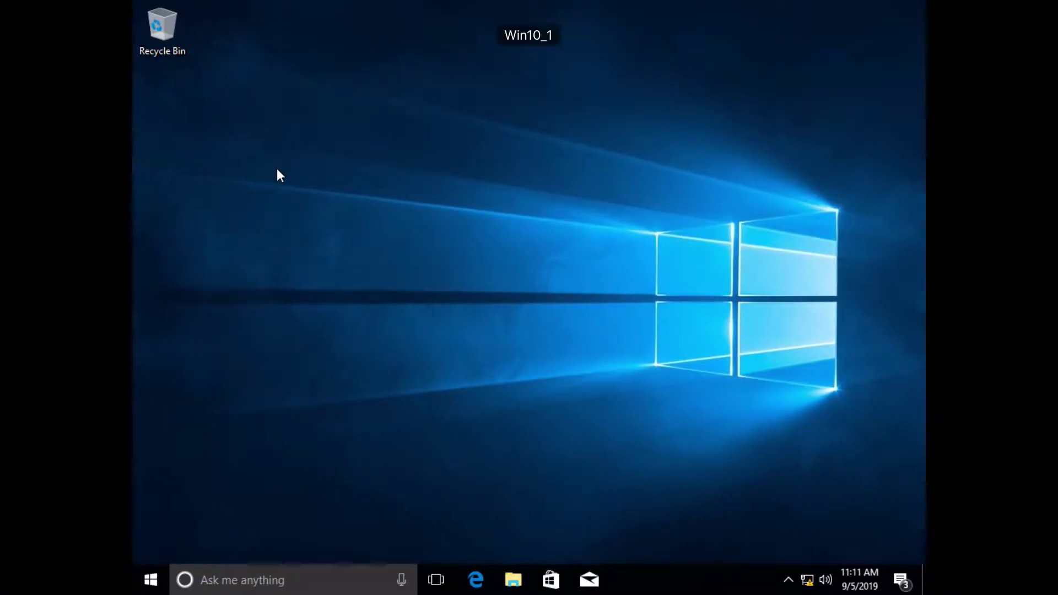
On the Windows 10 client, set Ethernet0's IPv4 to obtain IP and DNS addresses automatically.
right_click(808, 582)
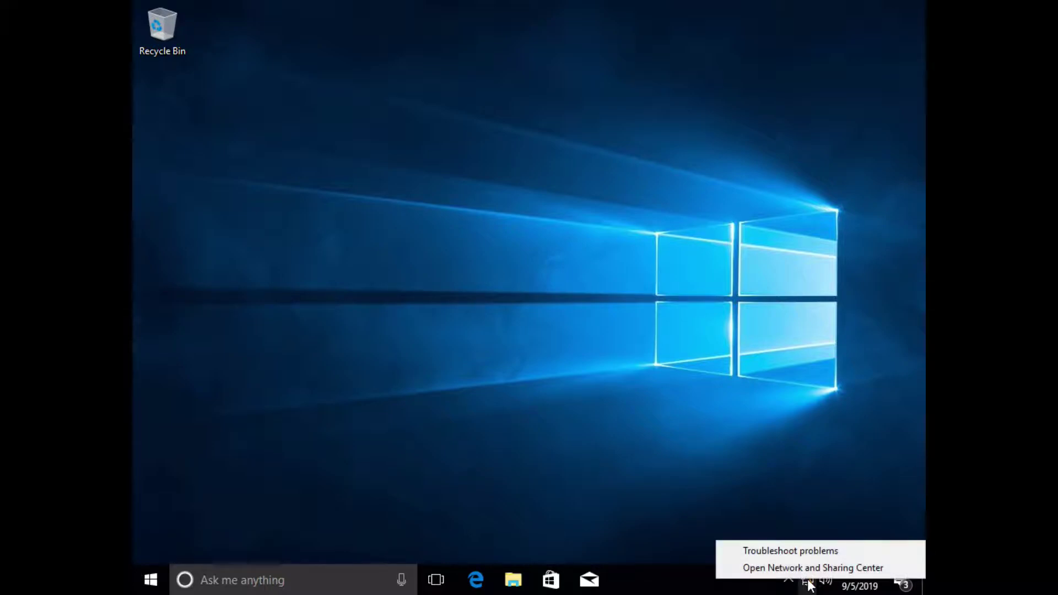
click(808, 569)
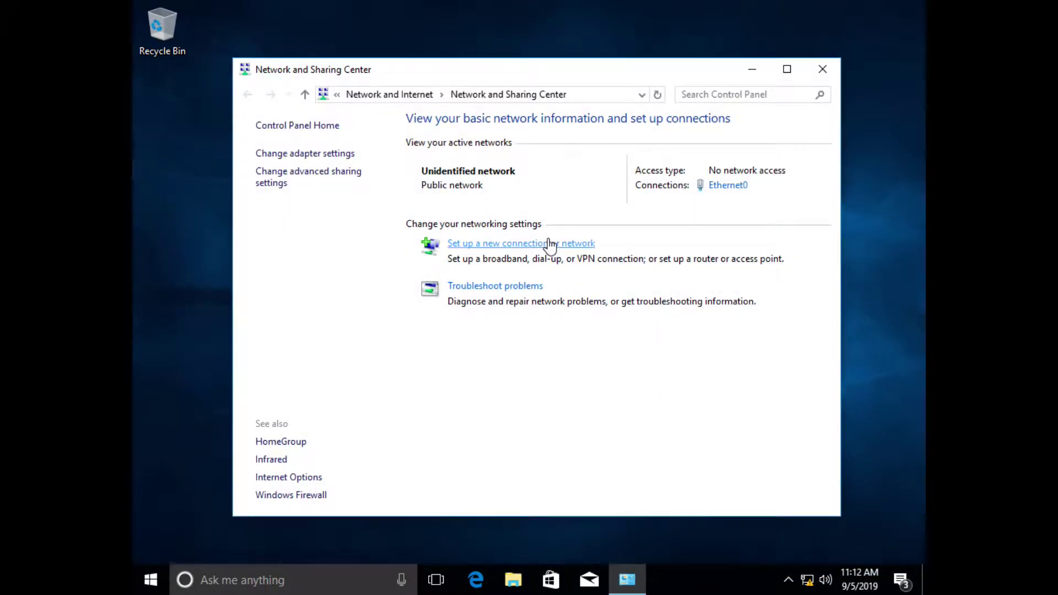
click(307, 154)
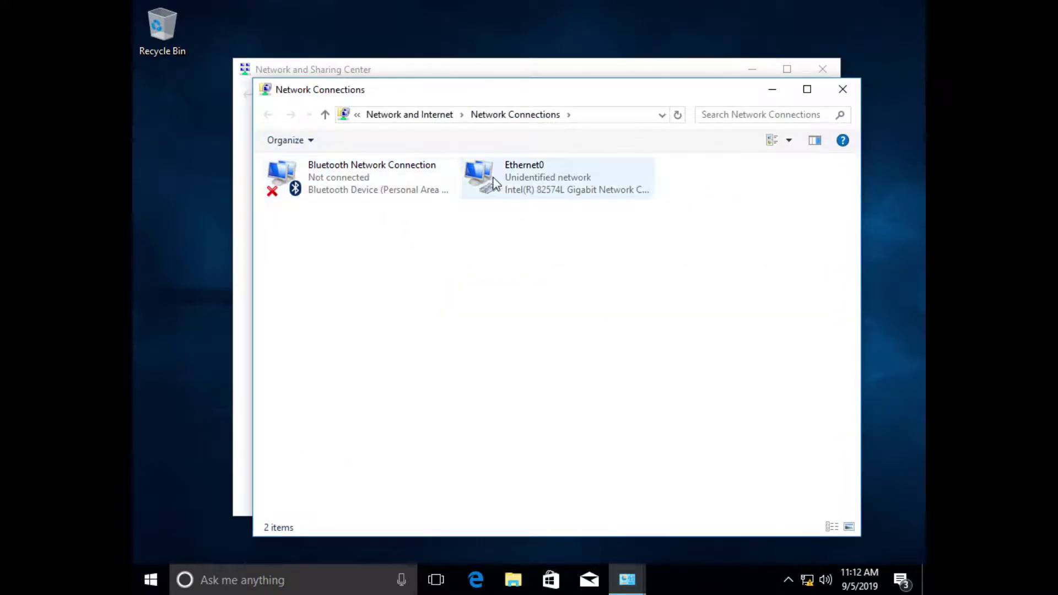
right_click(532, 176)
click(606, 322)
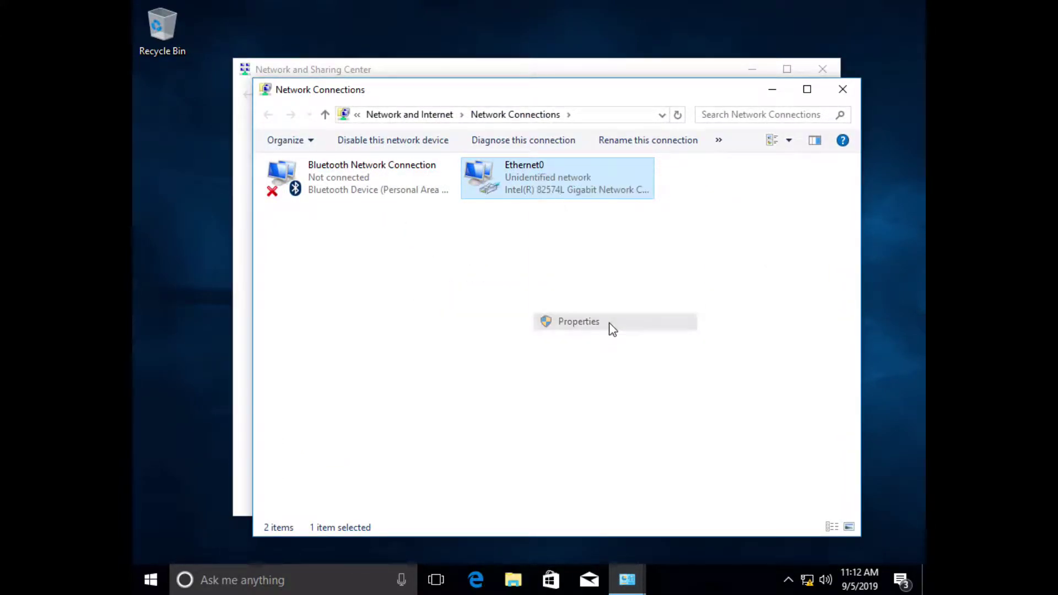
click(435, 318)
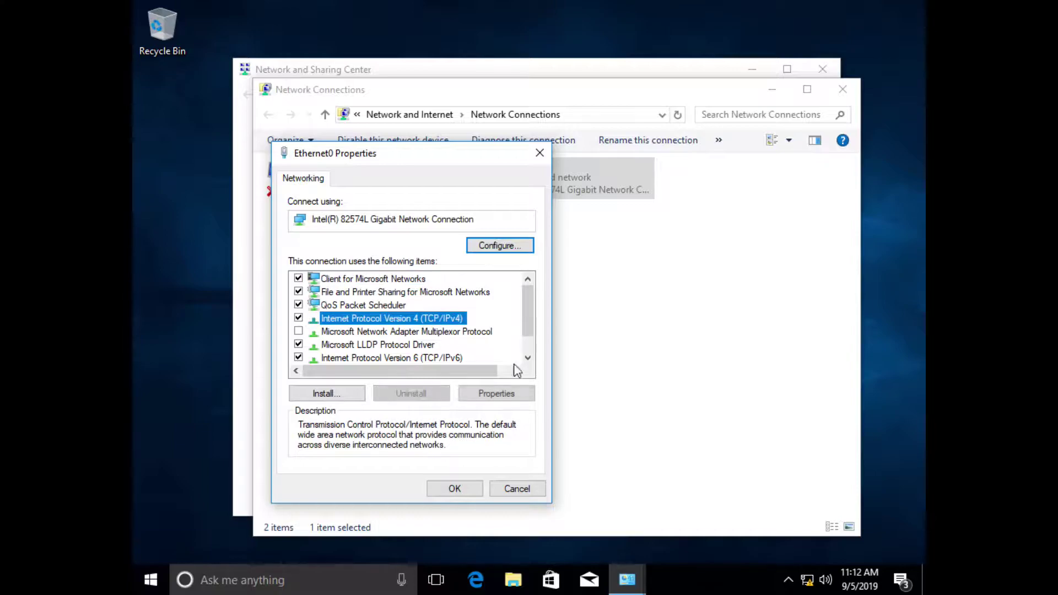
click(516, 397)
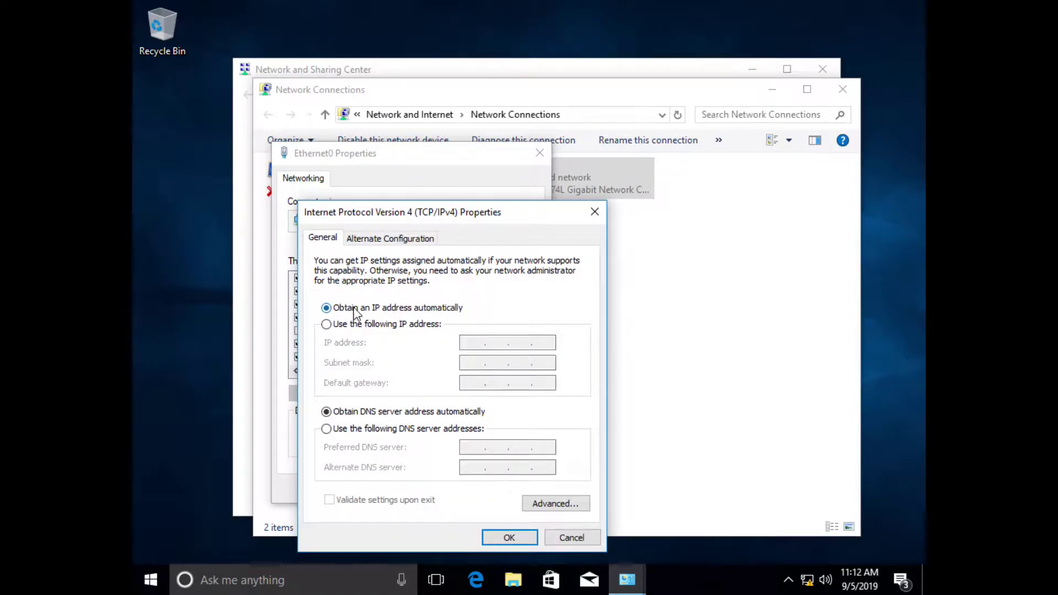
click(509, 537)
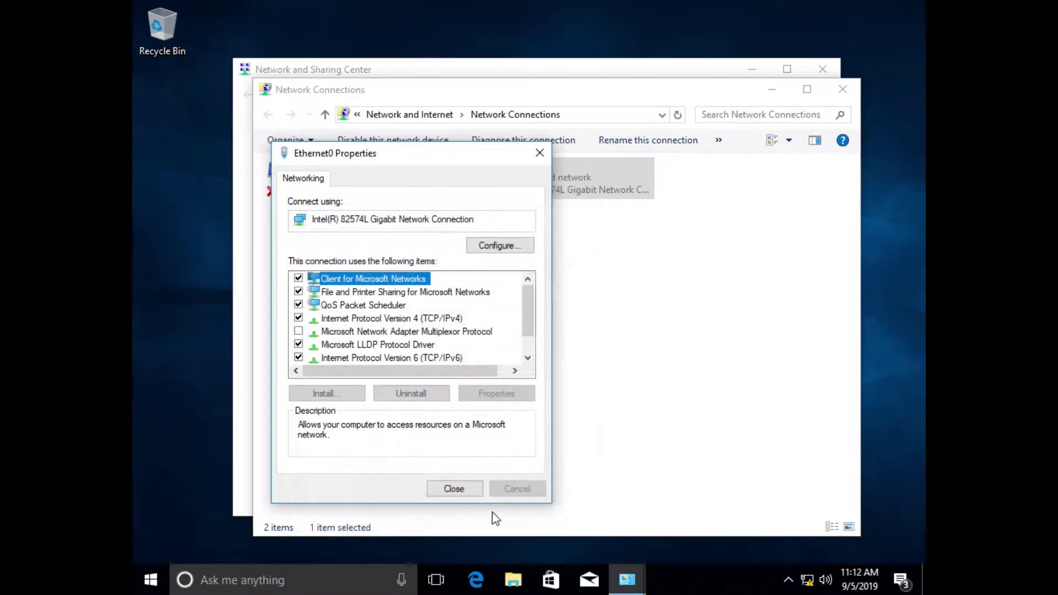
click(460, 488)
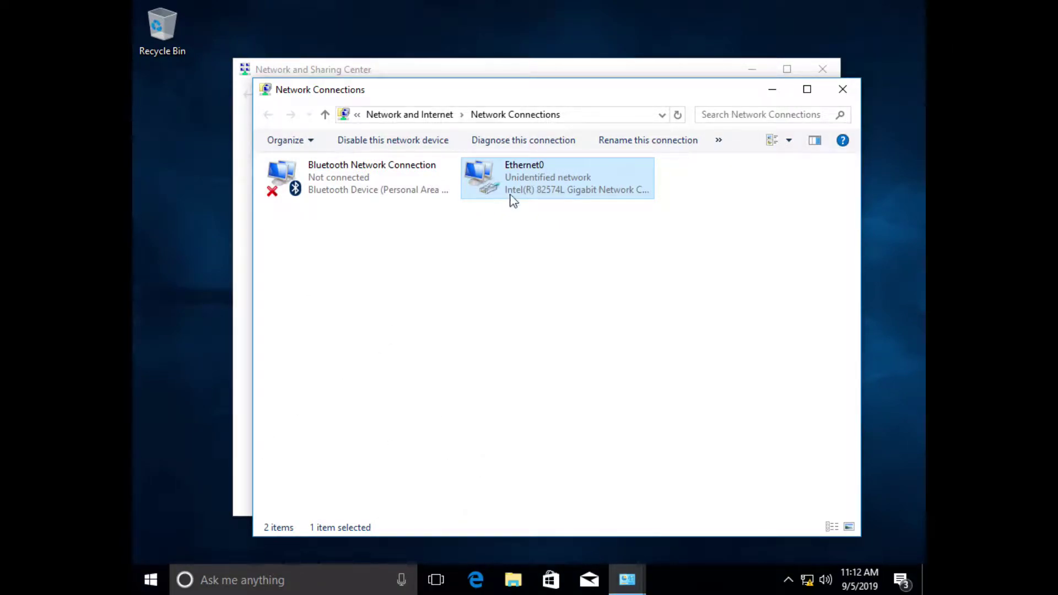
Open Command Prompt and run ipconfig to check the current 169.254.53.75 address.
click(152, 580)
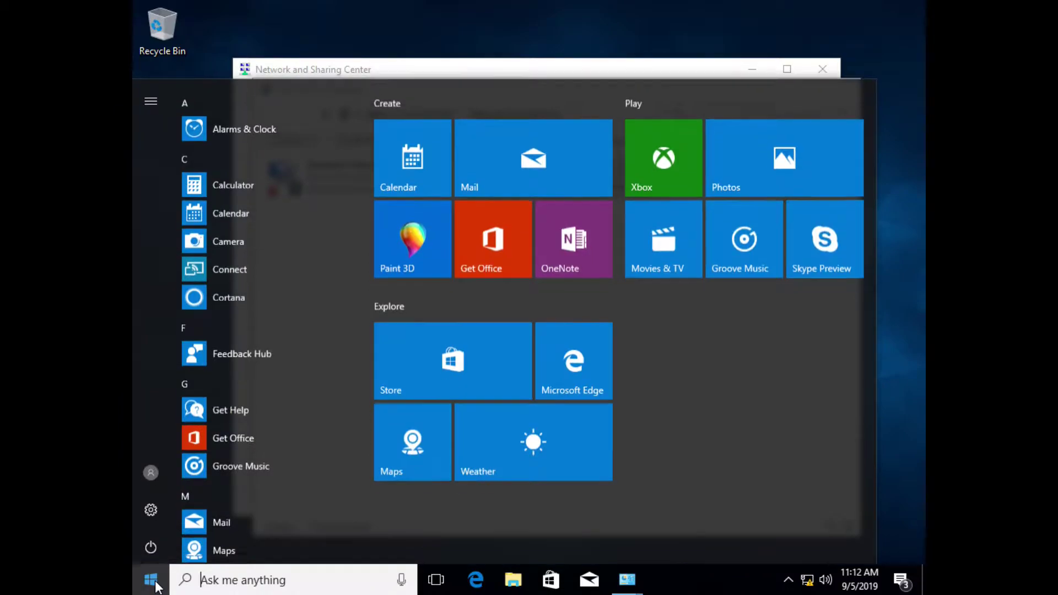
text(cmd)
key(Return)
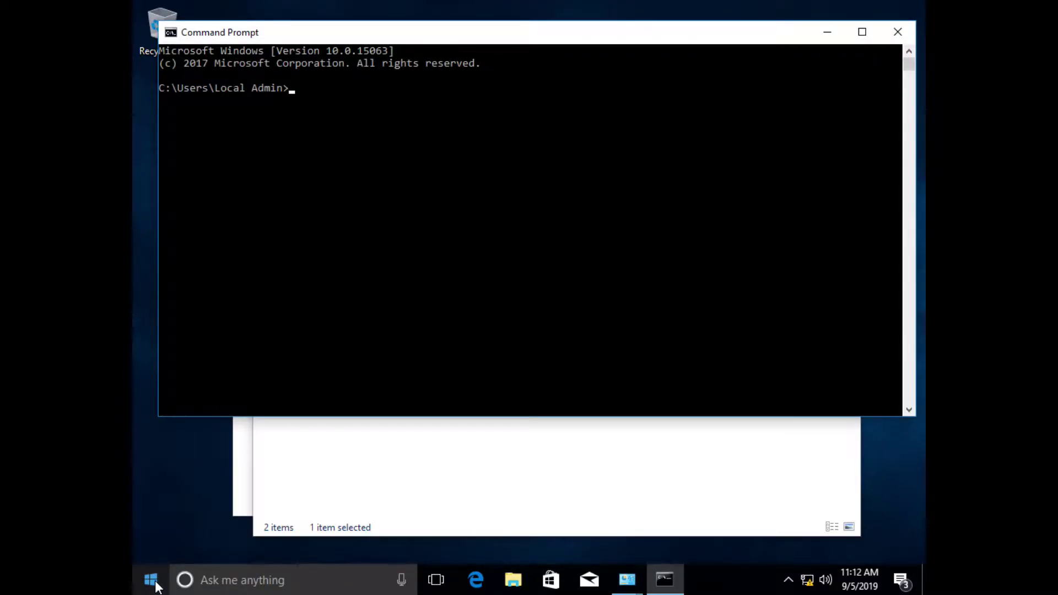
text(ipconfig)
key(Return)
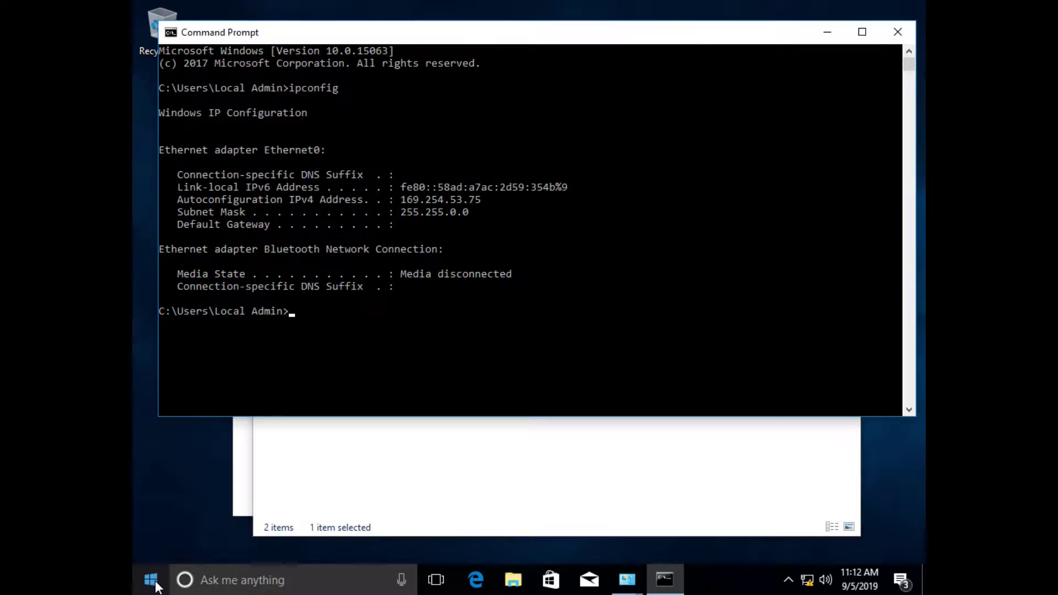
Run ipconfig /renew, decline network discoverability, and highlight the new 172.16.1.0 address.
text(ipconfig /renew)
key(Return)
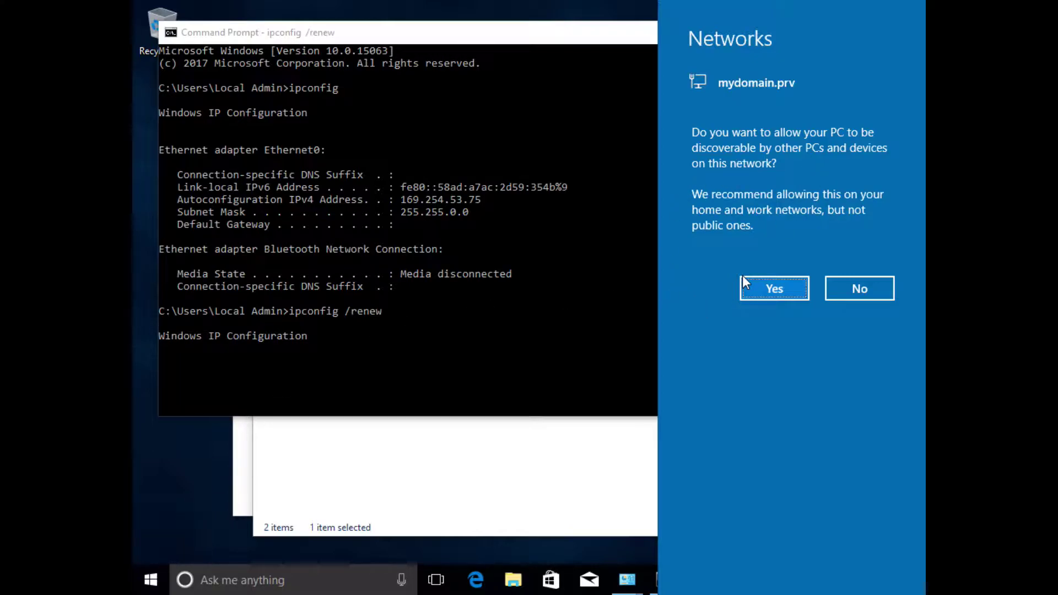
click(848, 288)
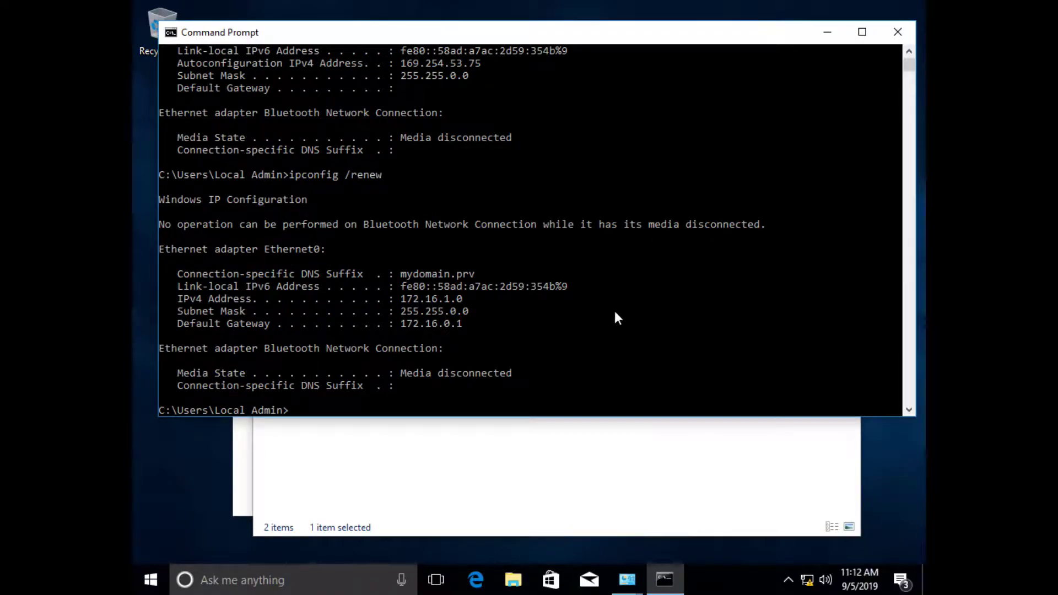
click(556, 302)
drag(464, 299, 398, 297)
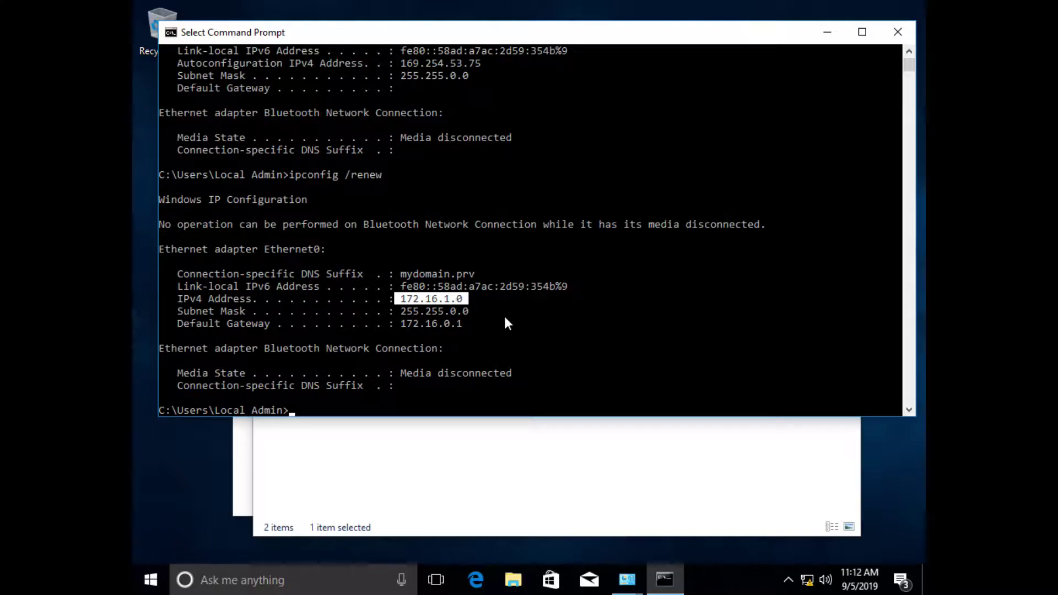
Run ipconfig /all and highlight DHCP server 172.16.0.10, IPv4 172.16.1.0 and DNS suffix mydomain.prv.
key(Return)
text(ipcon)
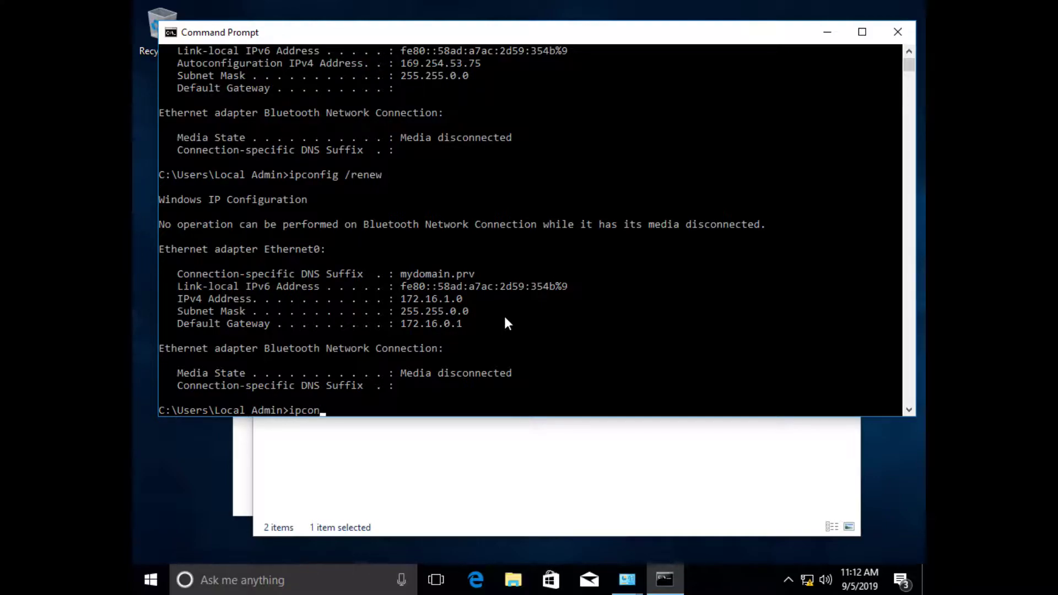
text(ifig /all)
key(Return)
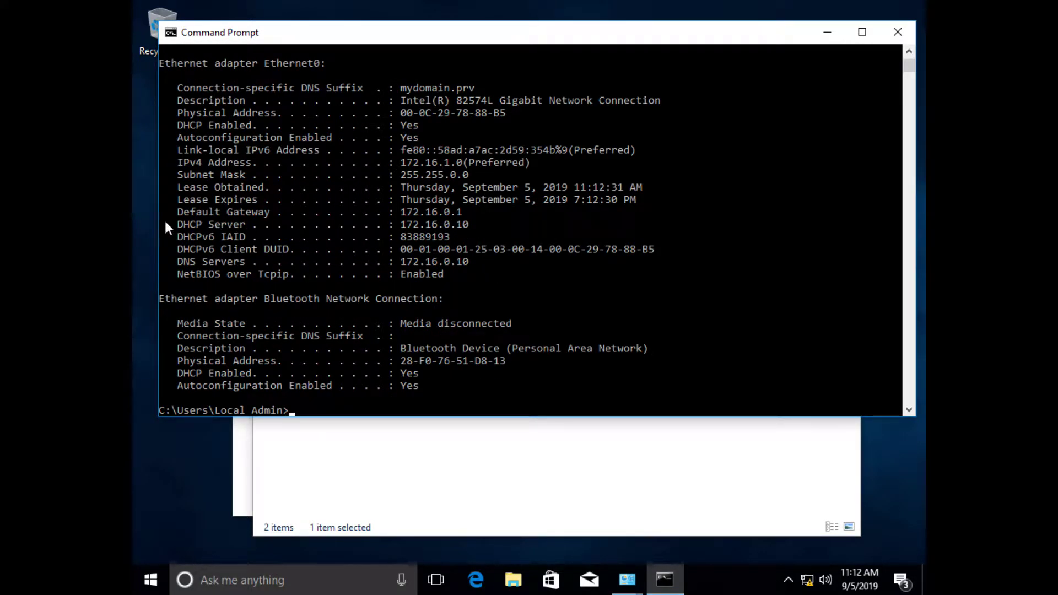
drag(177, 224, 273, 226)
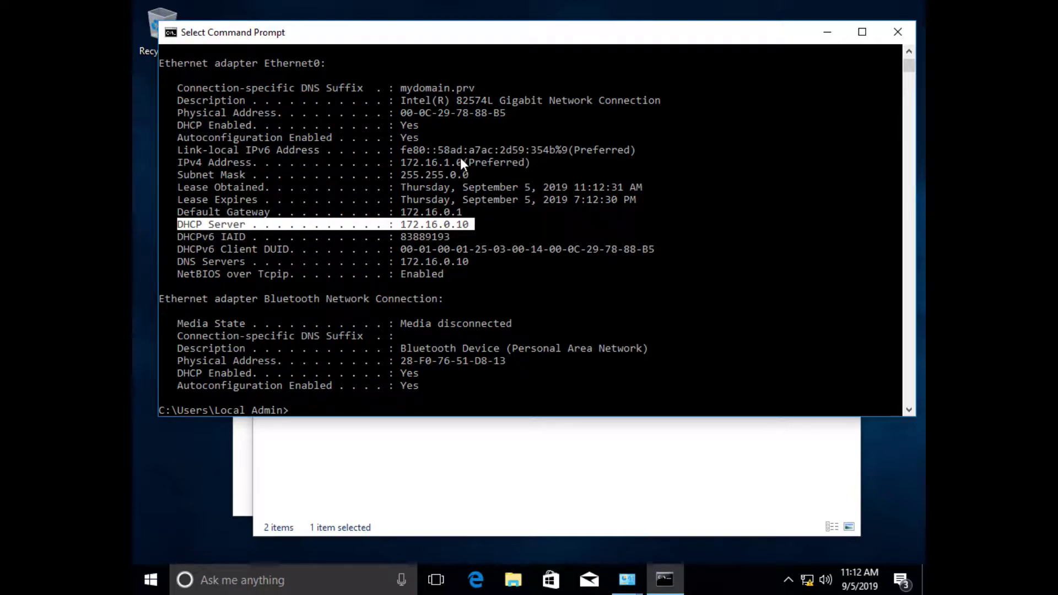
drag(460, 158, 402, 162)
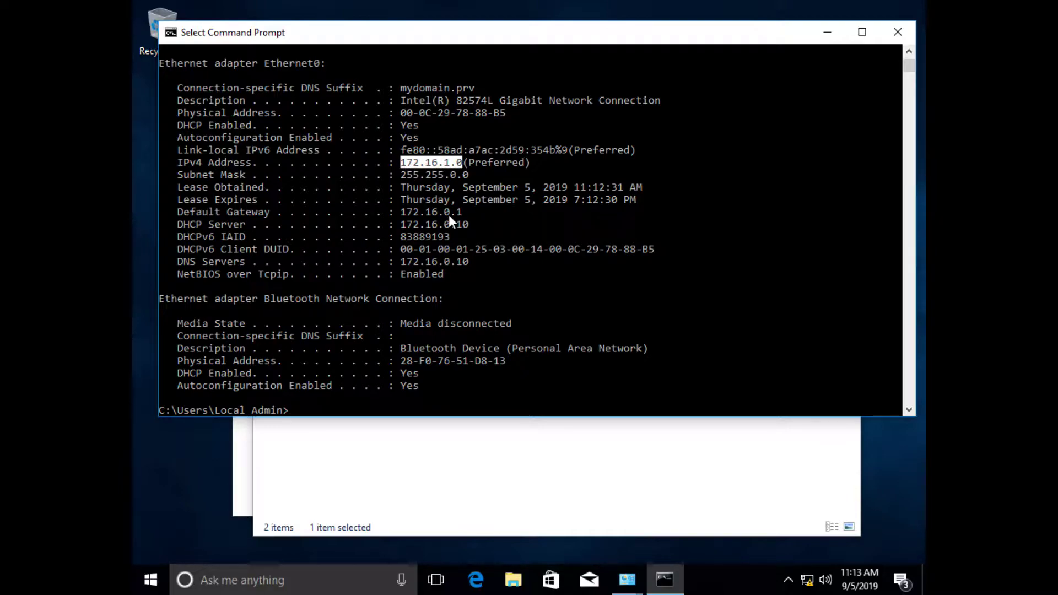
click(472, 88)
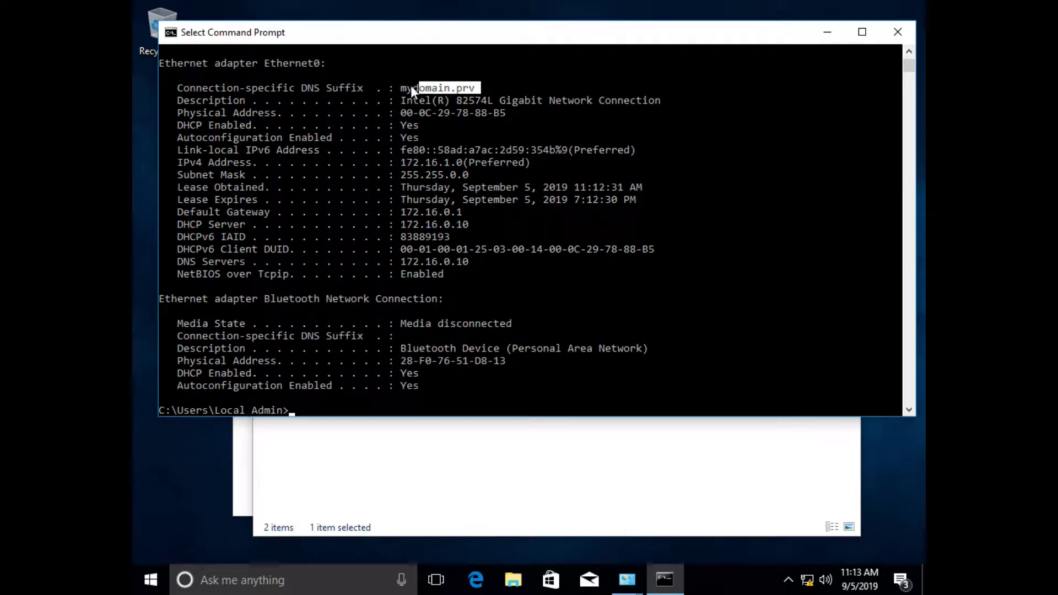
drag(312, 89, 301, 88)
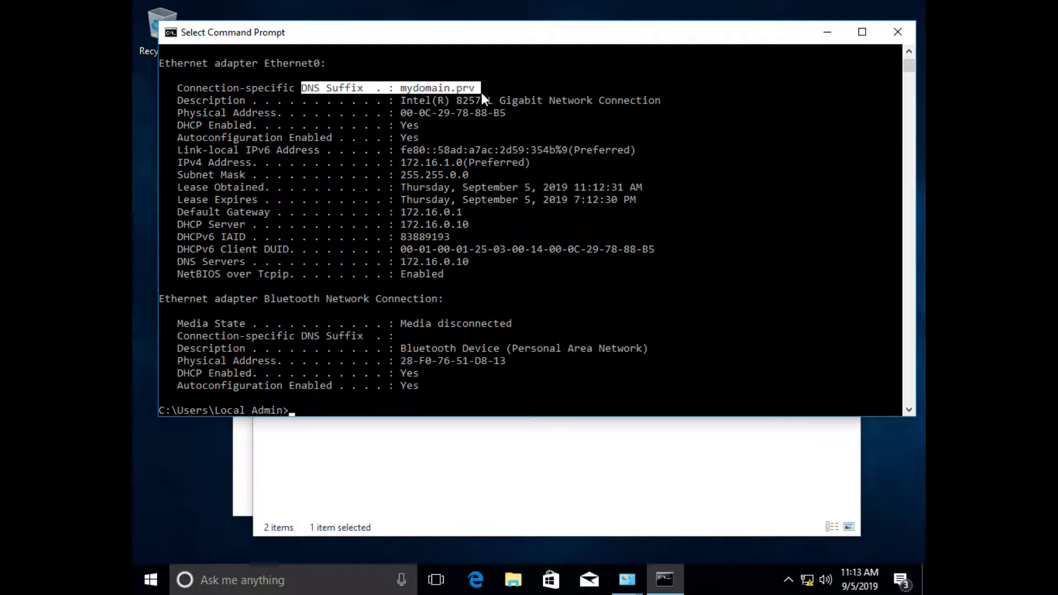
key(Return)
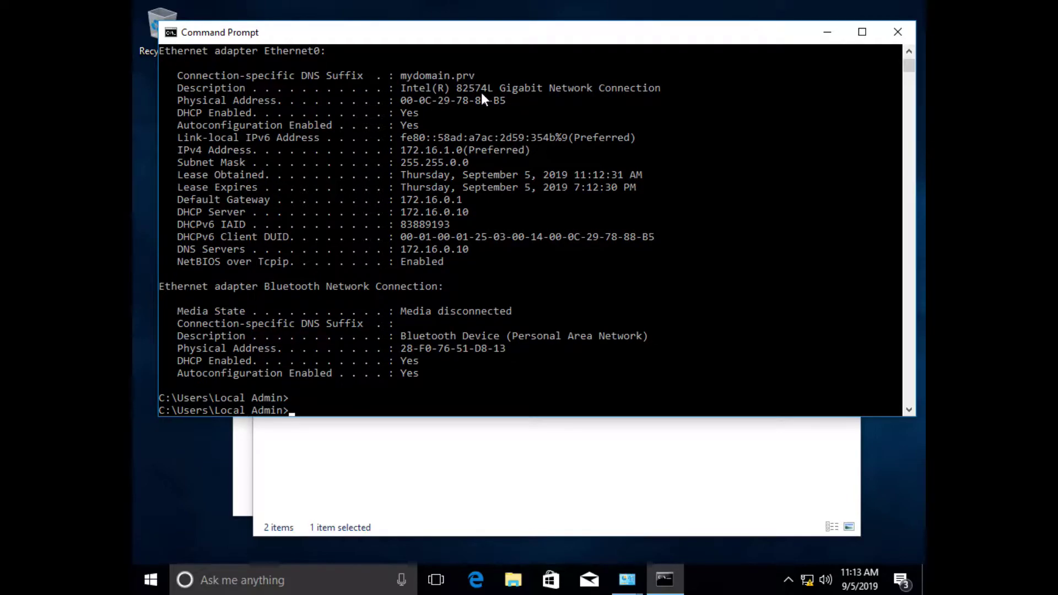
text(ping server1)
Ping server1 and highlight its resolution to Server1.mydomain.prv [172.16.0.10].
key(Return)
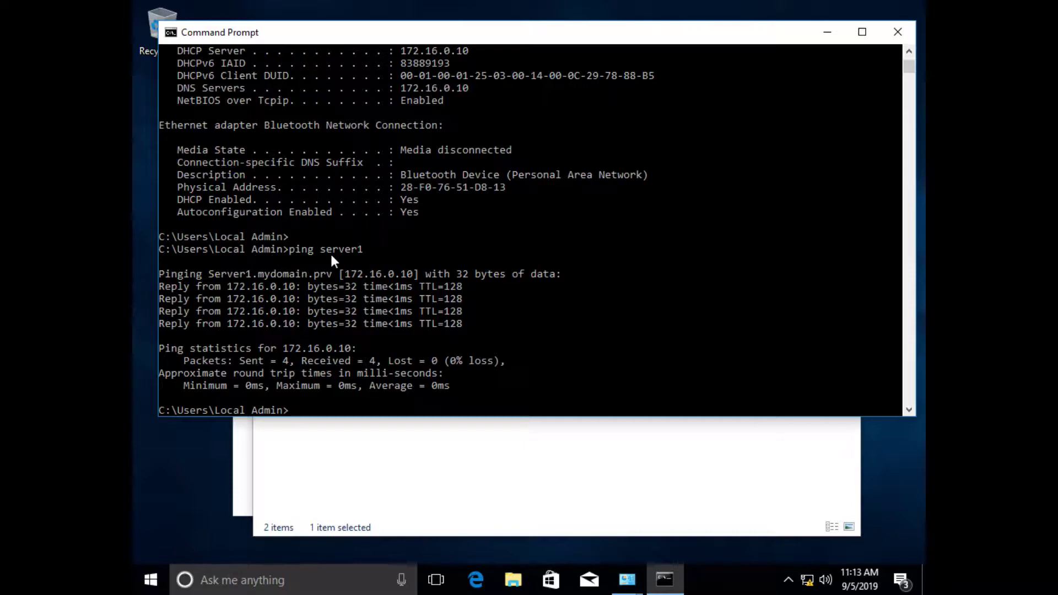
drag(359, 249, 210, 274)
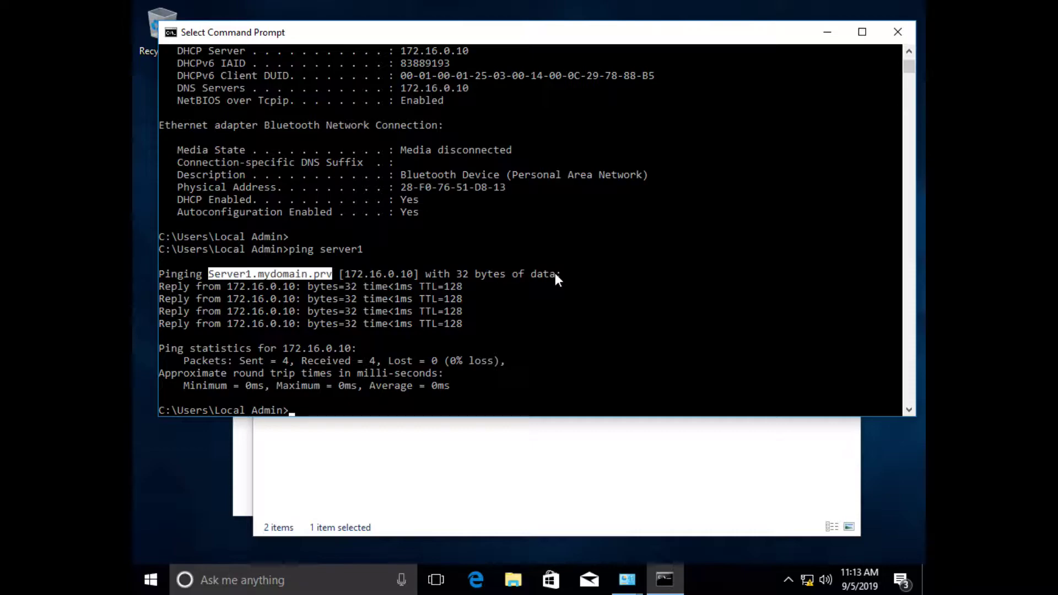
key(Return)
key(Return)
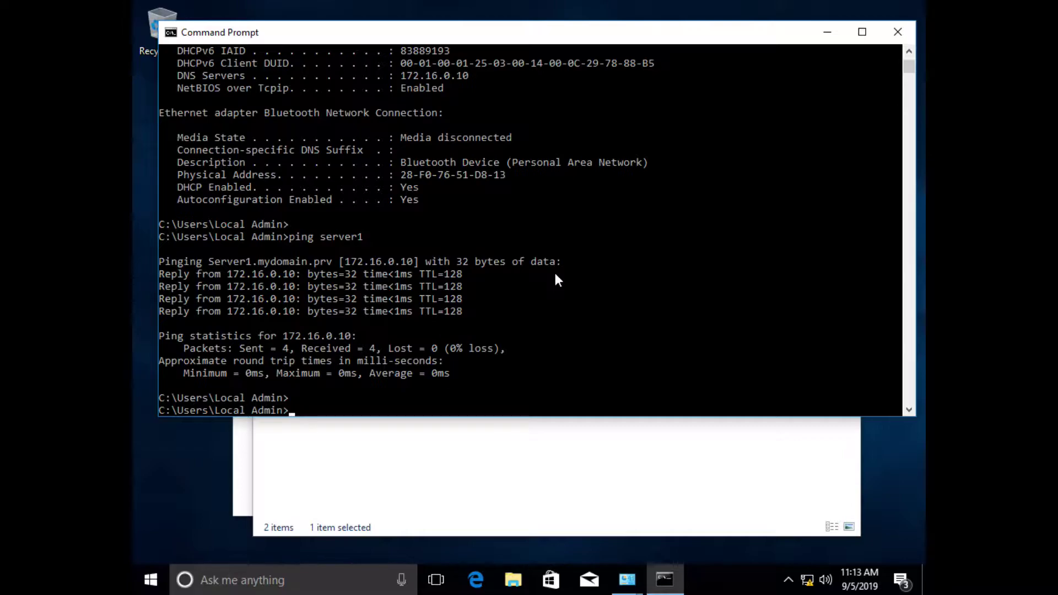
Ping mydomain.prv to confirm it resolves to 172.16.0.10 with 0% loss.
text(ping mydomain.)
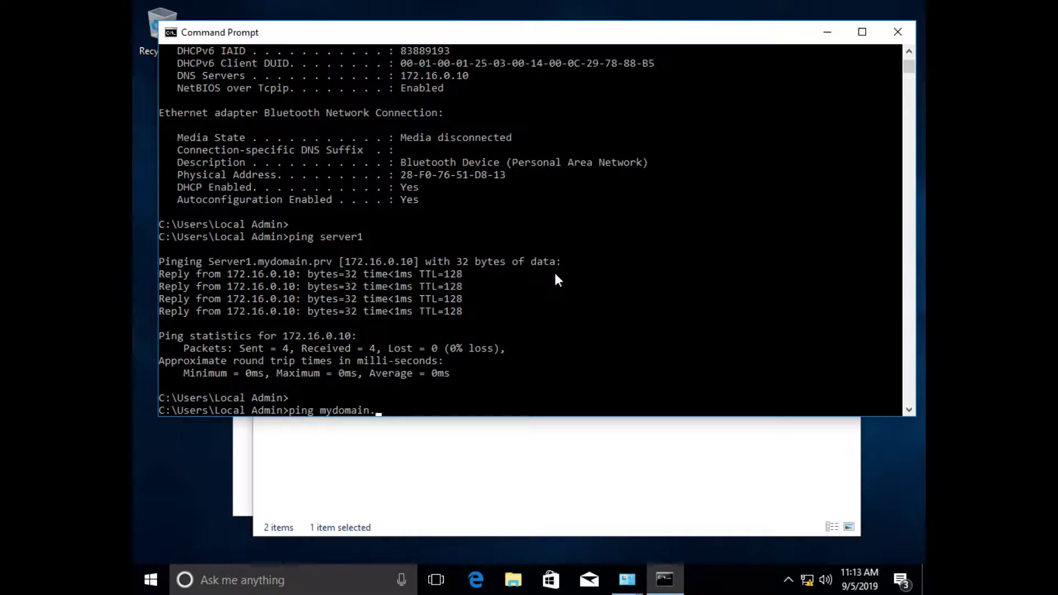
text(prv)
key(Return)
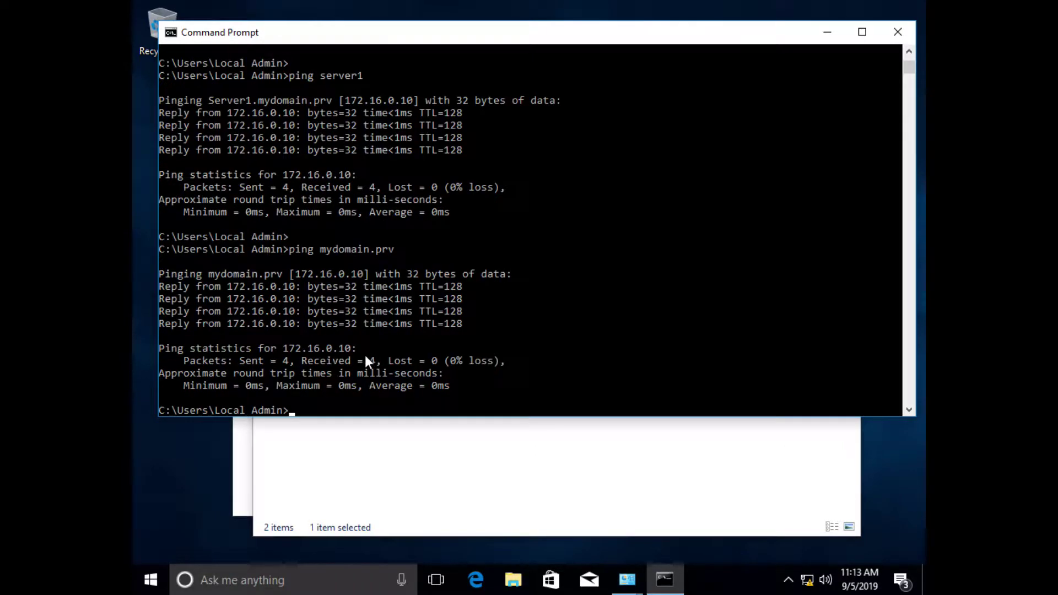
drag(363, 274, 299, 275)
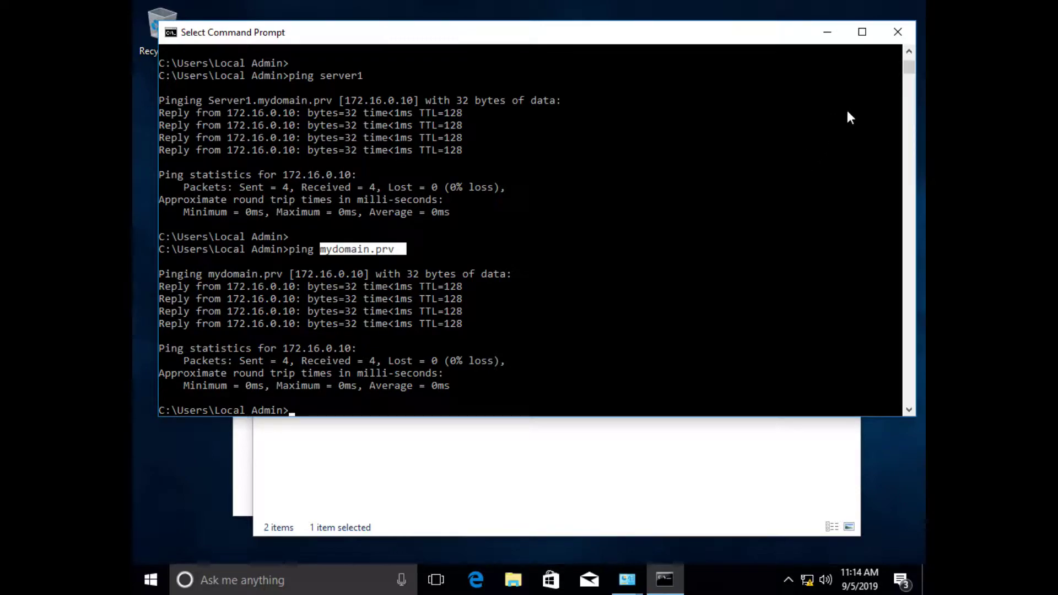
Close Command Prompt and the network windows, then open the system information for This PC.
click(897, 32)
click(846, 86)
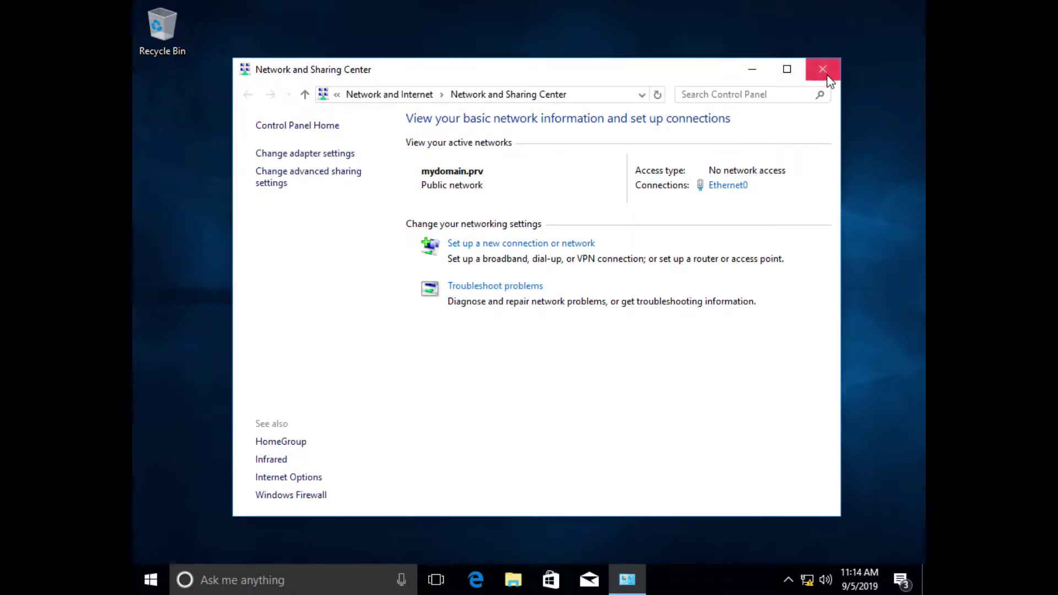
click(830, 66)
click(513, 580)
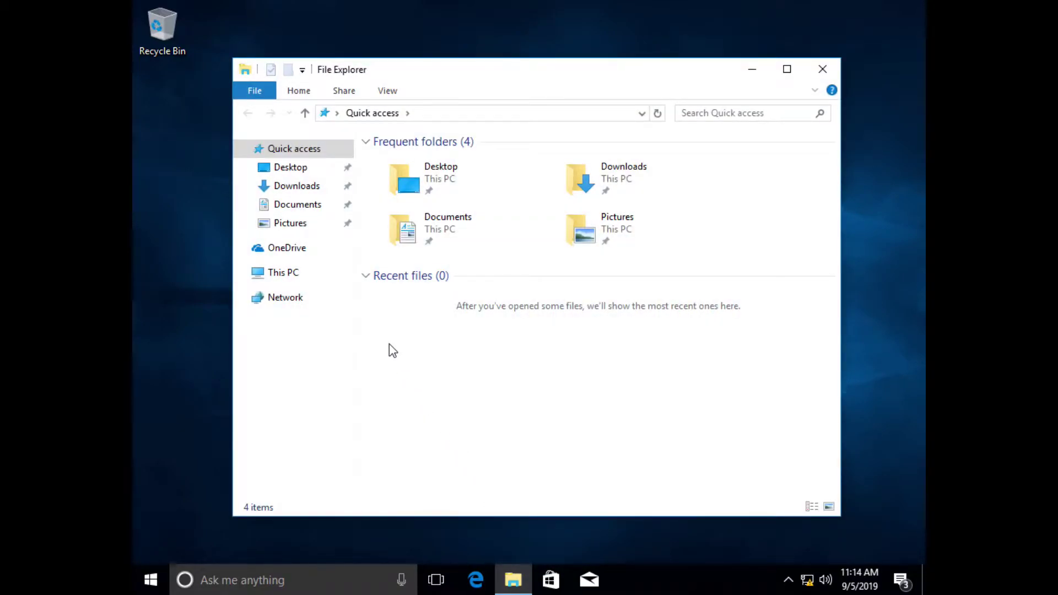
right_click(302, 279)
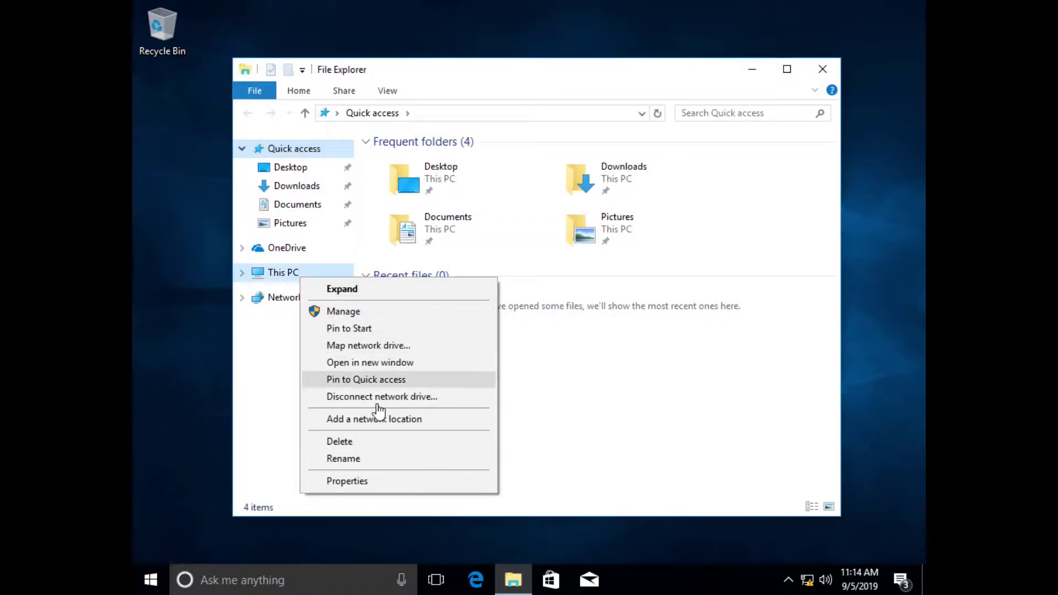
click(394, 487)
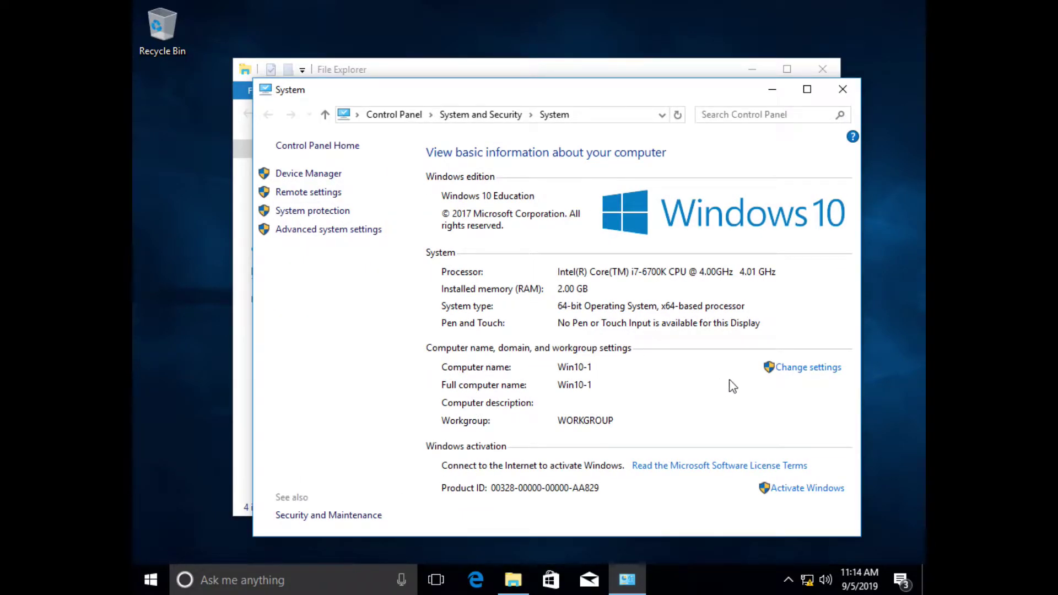
click(800, 367)
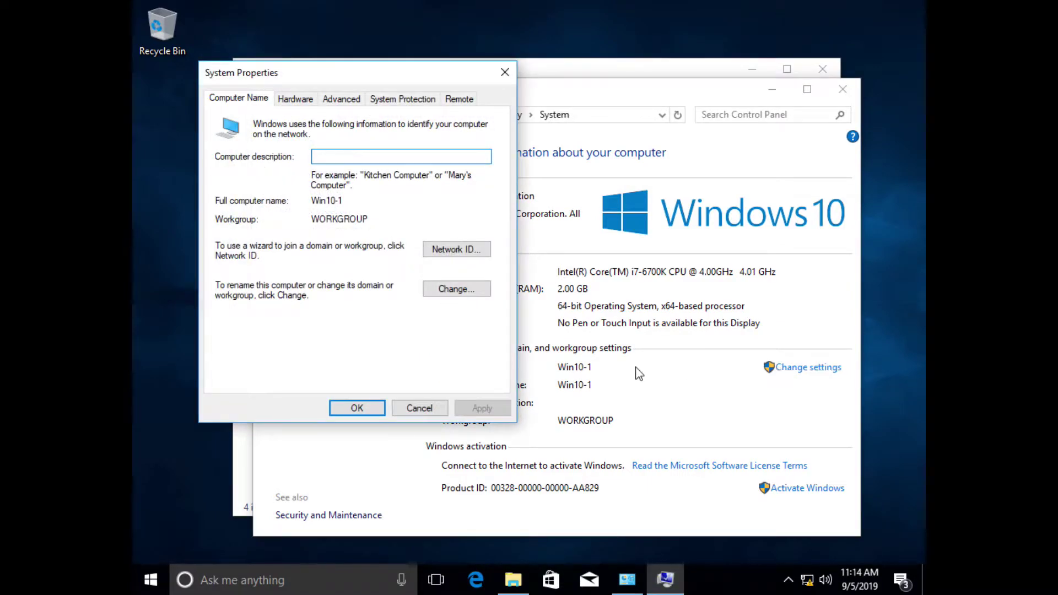
Join the computer to mydomain.prv using the administrator account and acknowledge the welcome and restart notices.
click(447, 292)
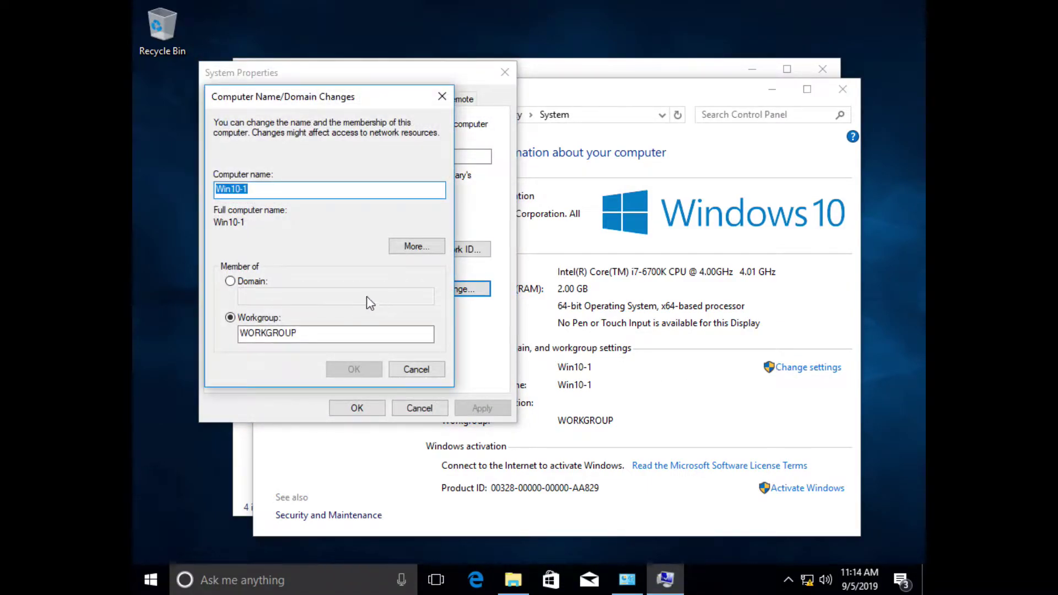
click(244, 282)
click(270, 299)
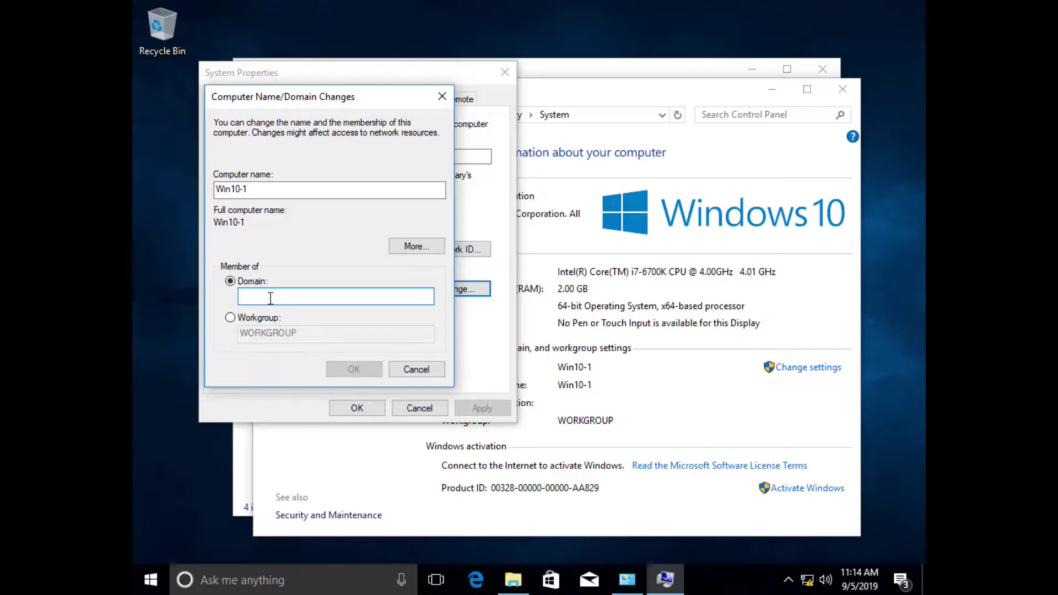
text(mydomain.prv)
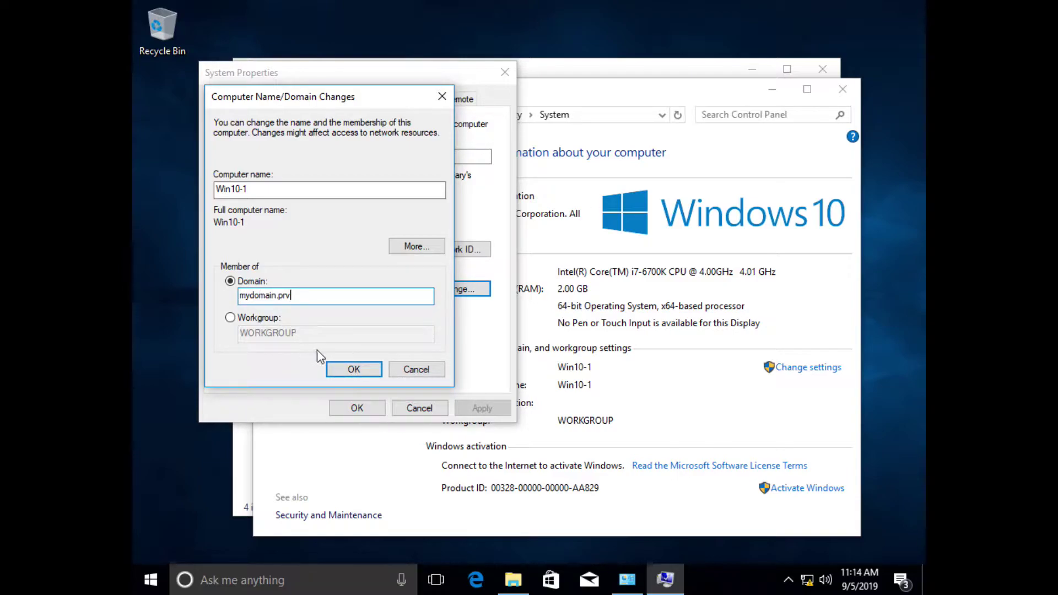
click(353, 370)
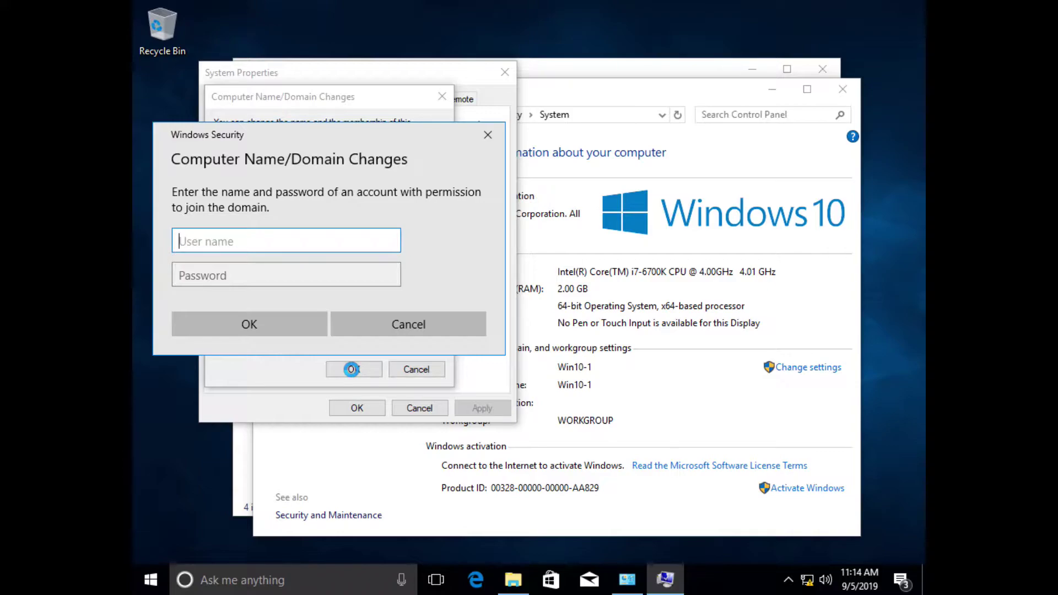
text(administrato)
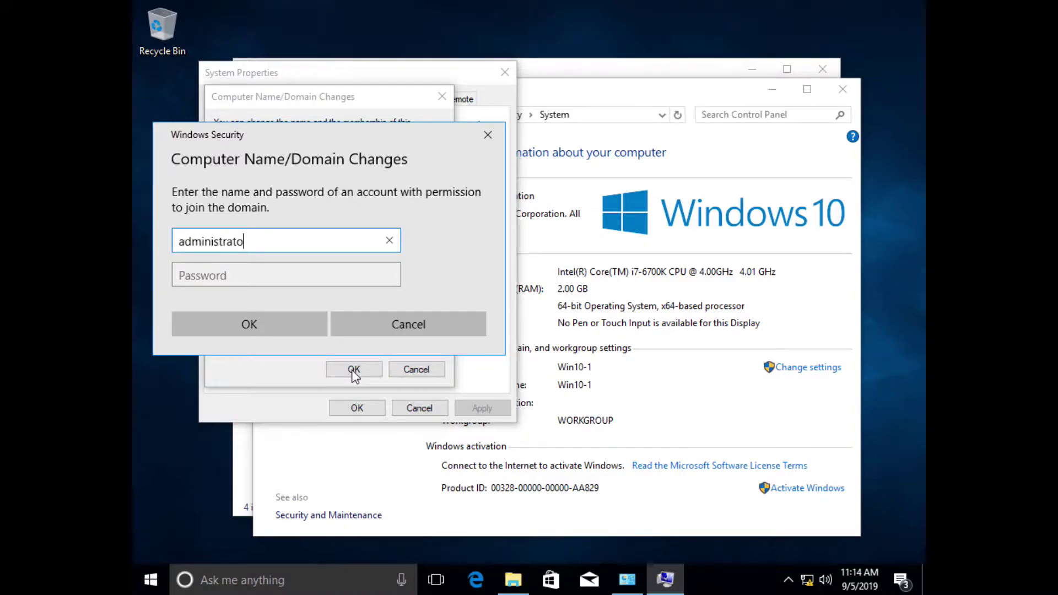
text(r)
key(Tab)
text(••••••••••)
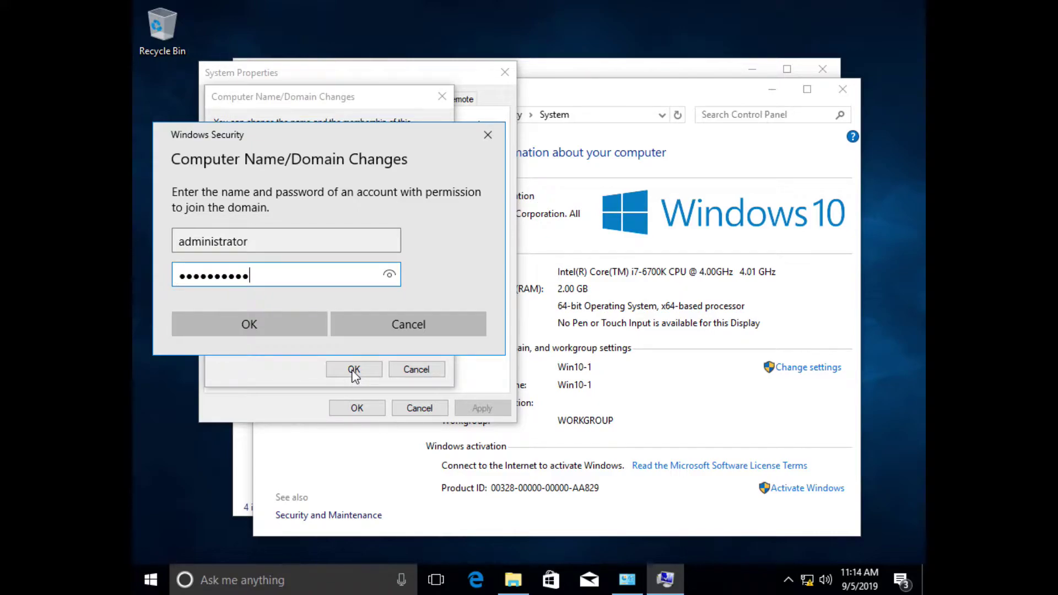
key(Return)
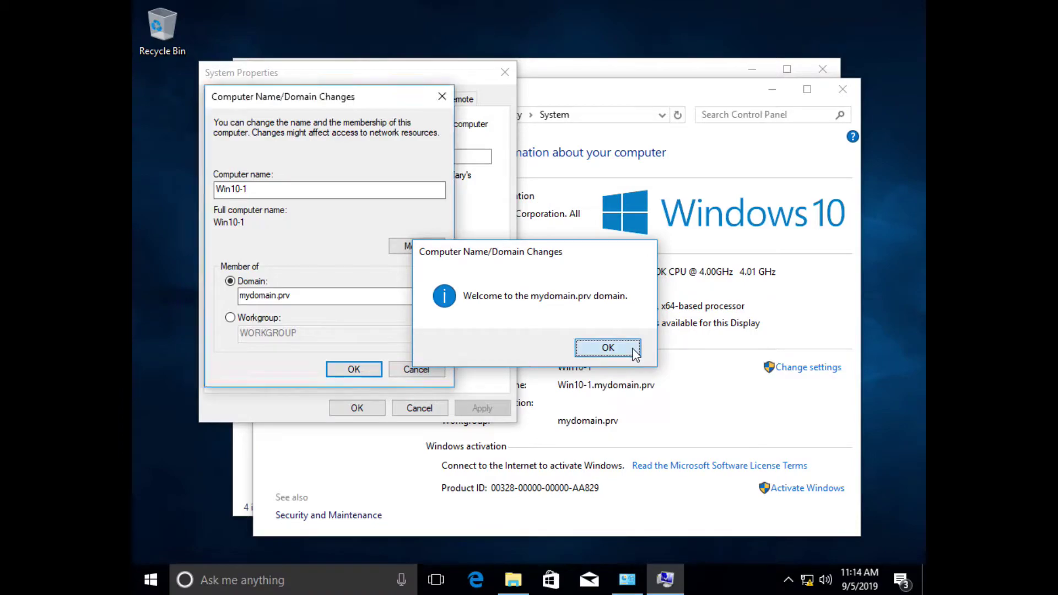
click(608, 348)
click(624, 310)
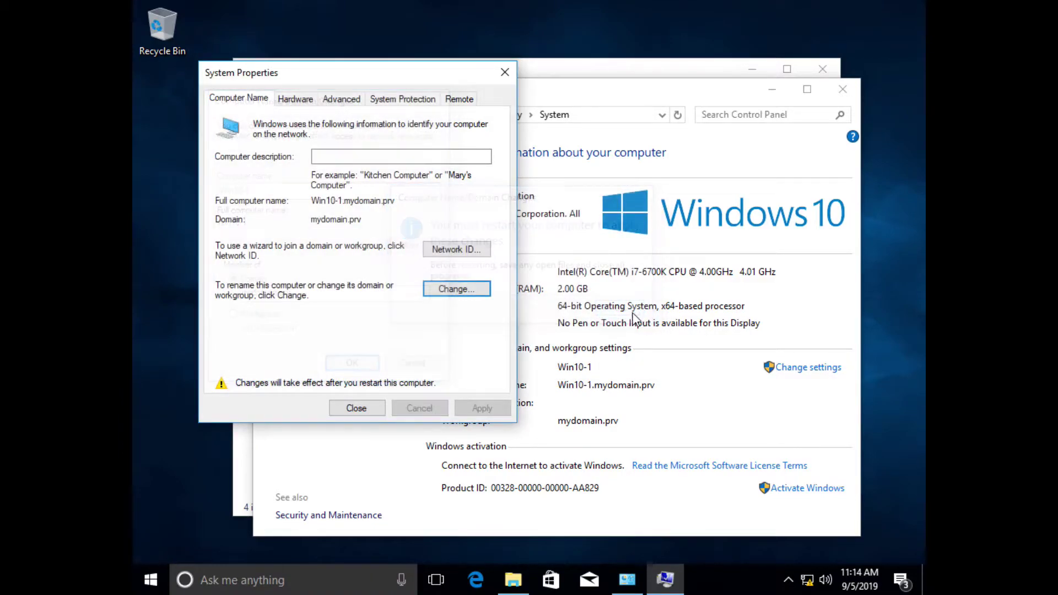
Close System Properties and DHCP, then open Active Directory Users and Computers at the Users container.
click(358, 407)
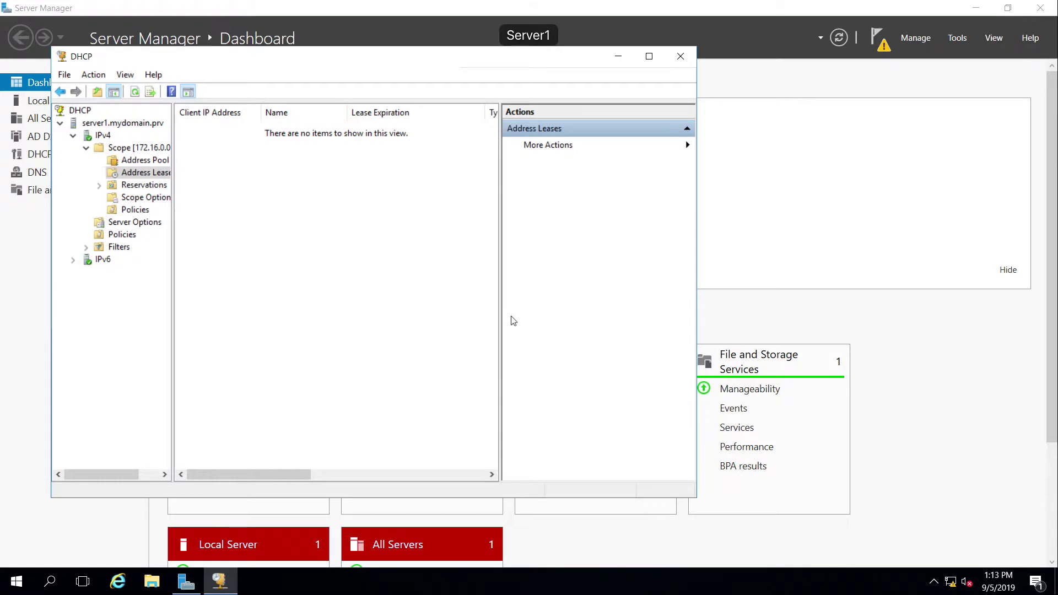
click(681, 58)
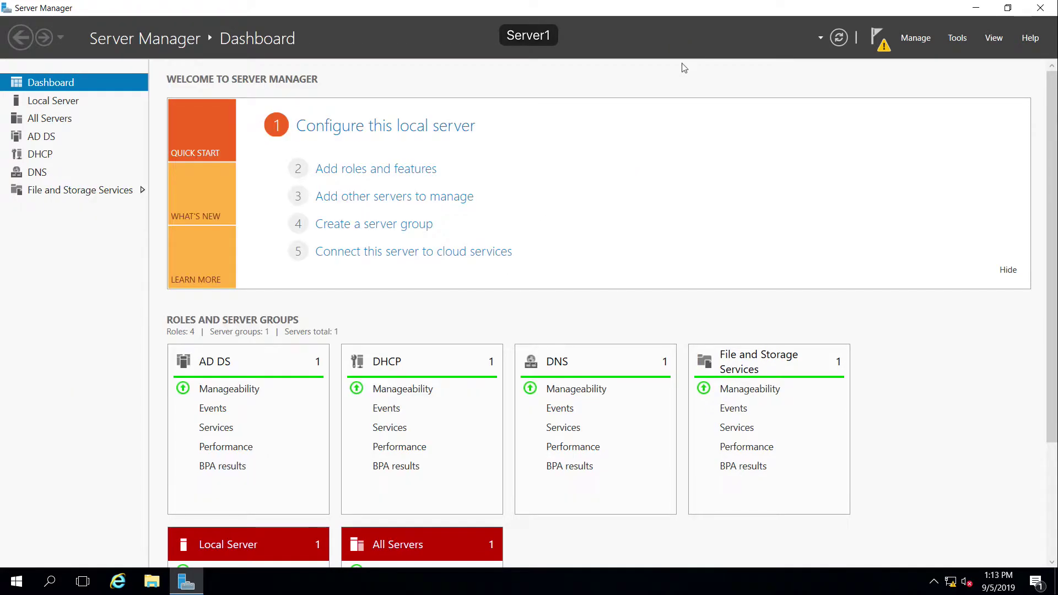
click(957, 37)
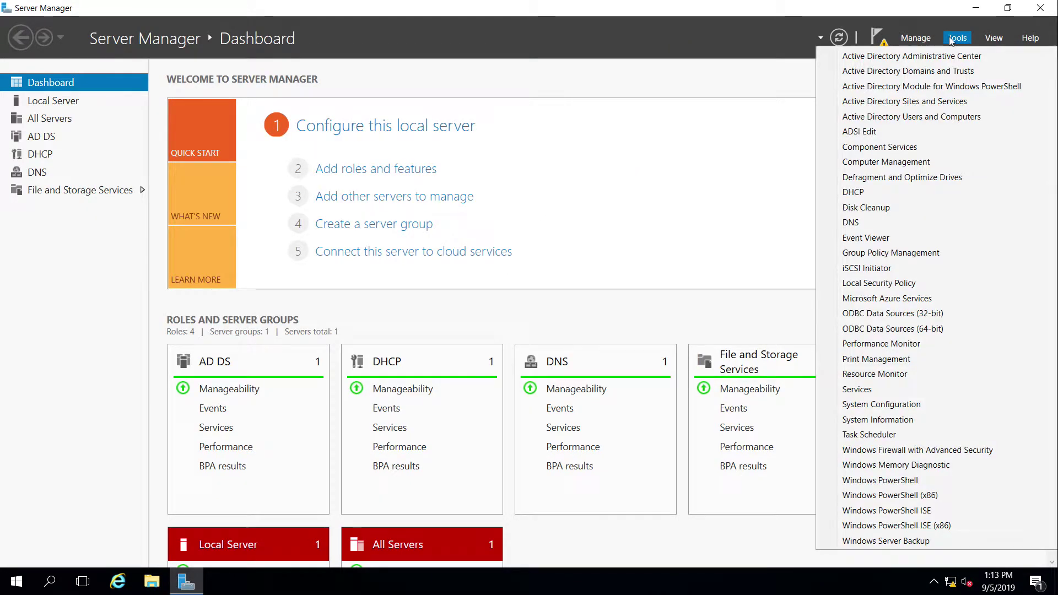
click(931, 116)
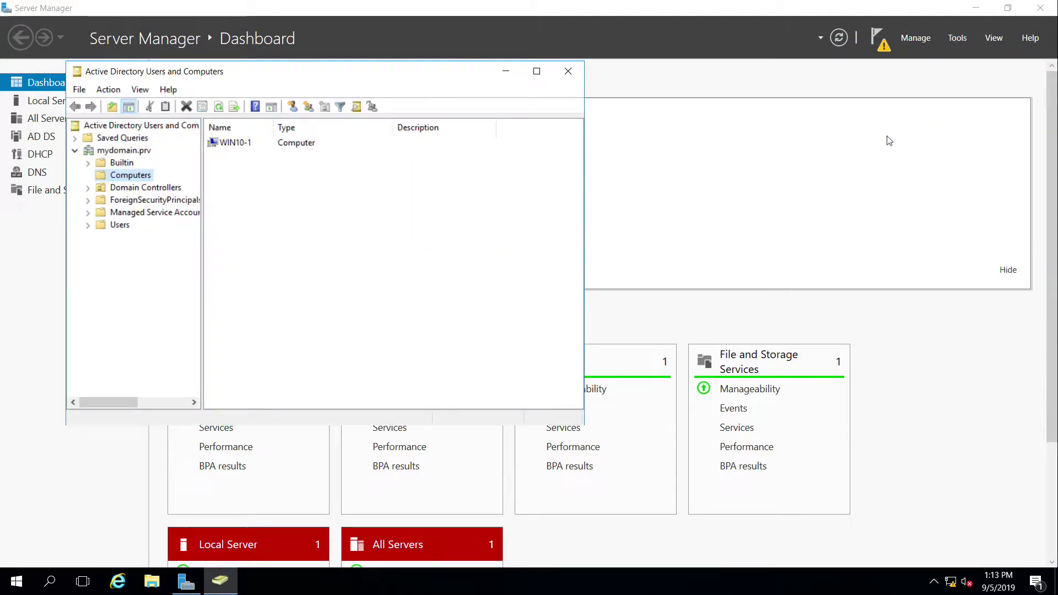
click(117, 226)
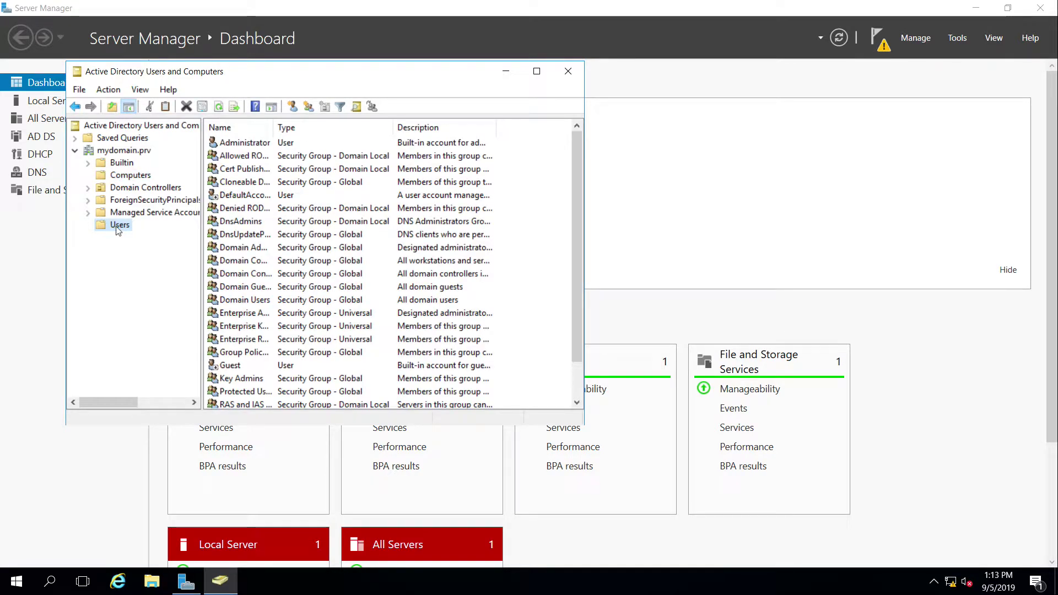
Start a new user in Users, entering the user's first name, last name and logon name.
right_click(126, 229)
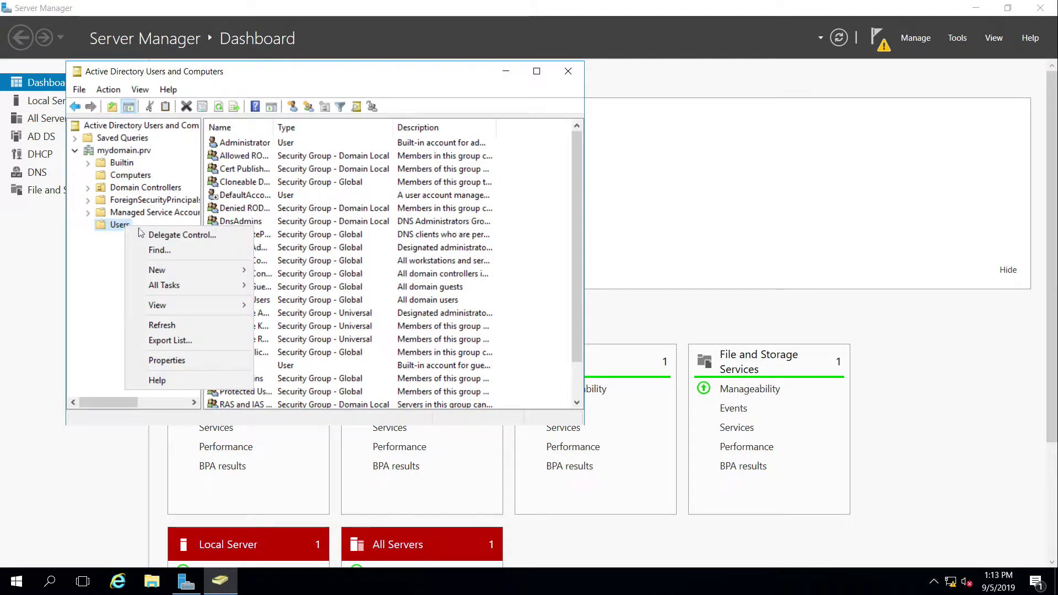
mouse_move(214, 274)
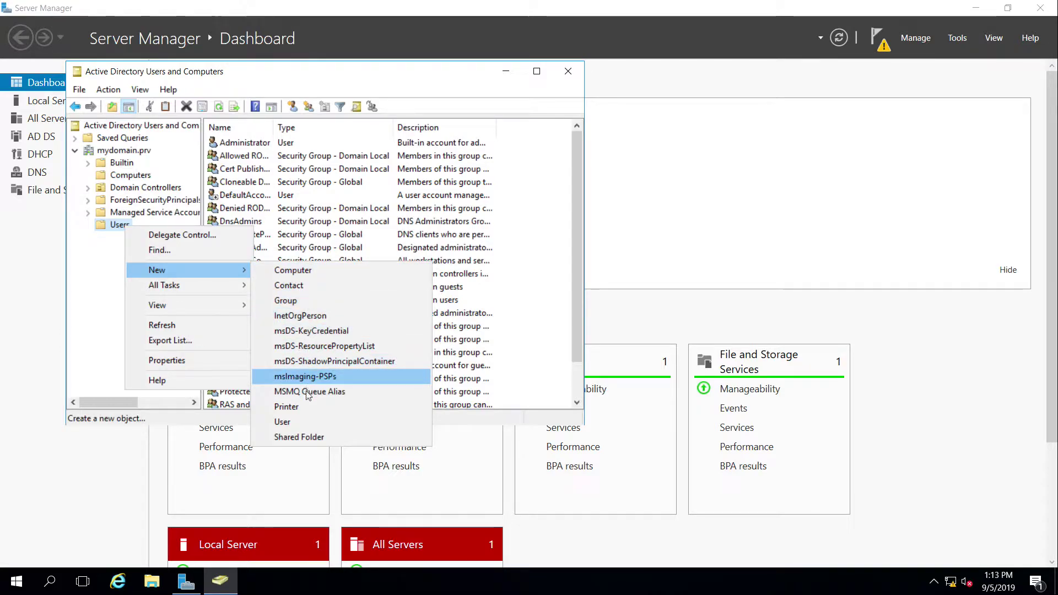
click(308, 423)
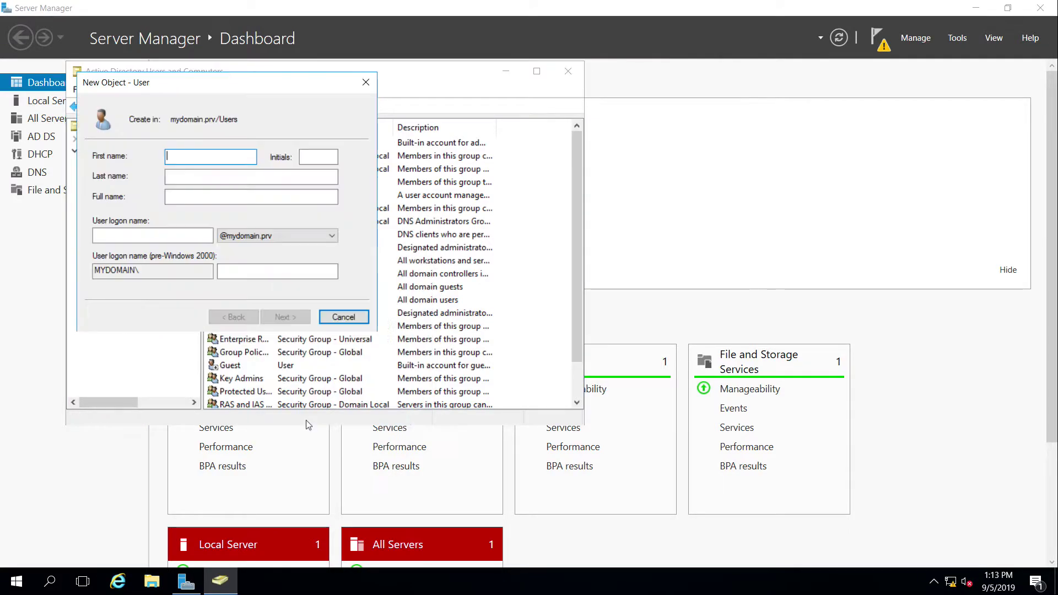
text(Bob)
key(Tab)
key(Tab)
text(Smith)
key(Tab)
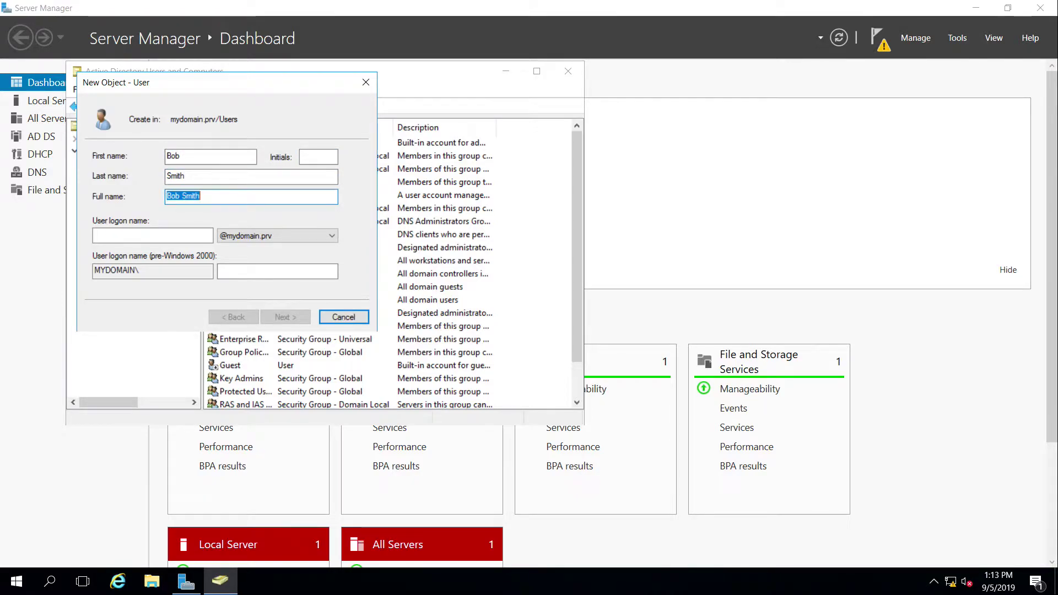
key(Tab)
text(bob.smith)
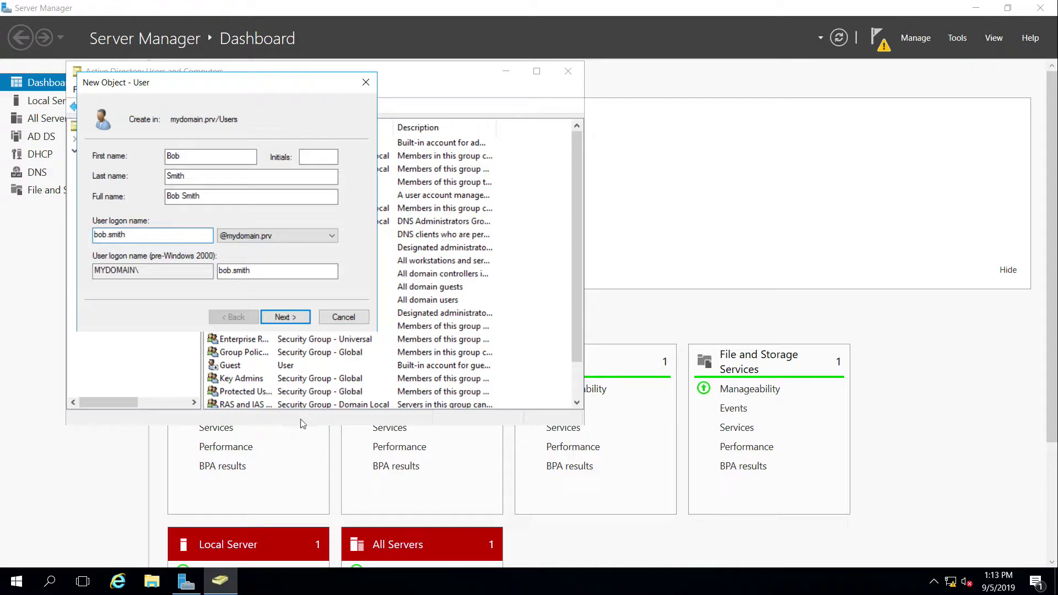
Set the account password, clear 'must change password at next logon', and create the user.
click(295, 318)
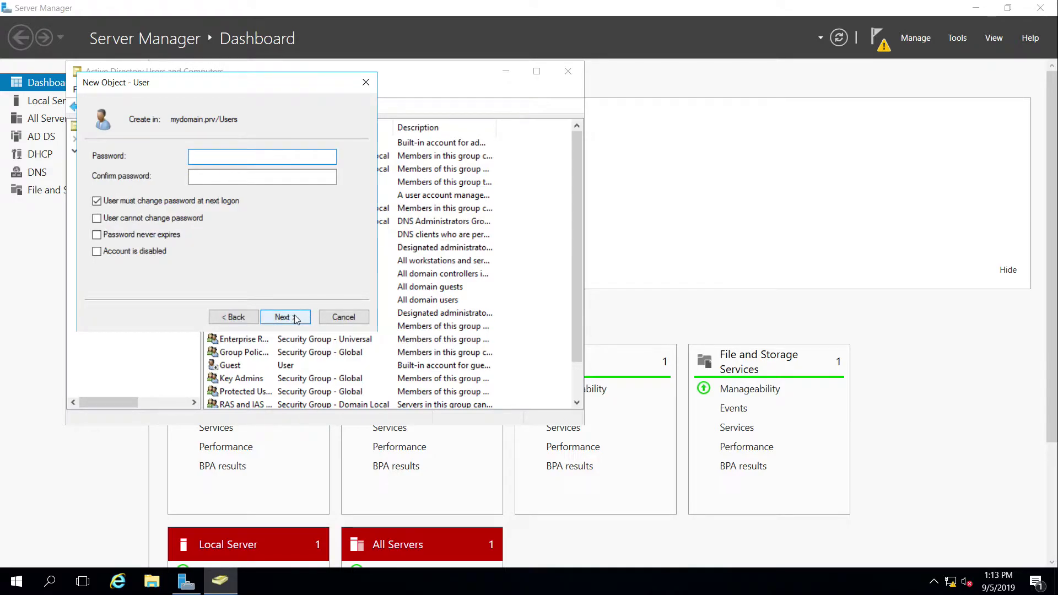
text(••••••••••)
key(Tab)
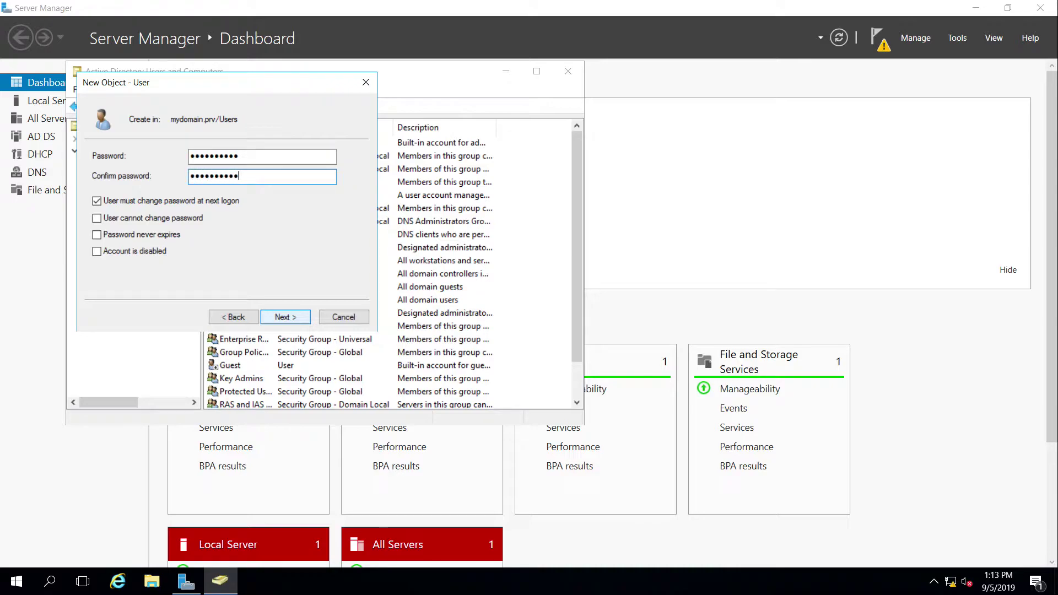
key(Tab)
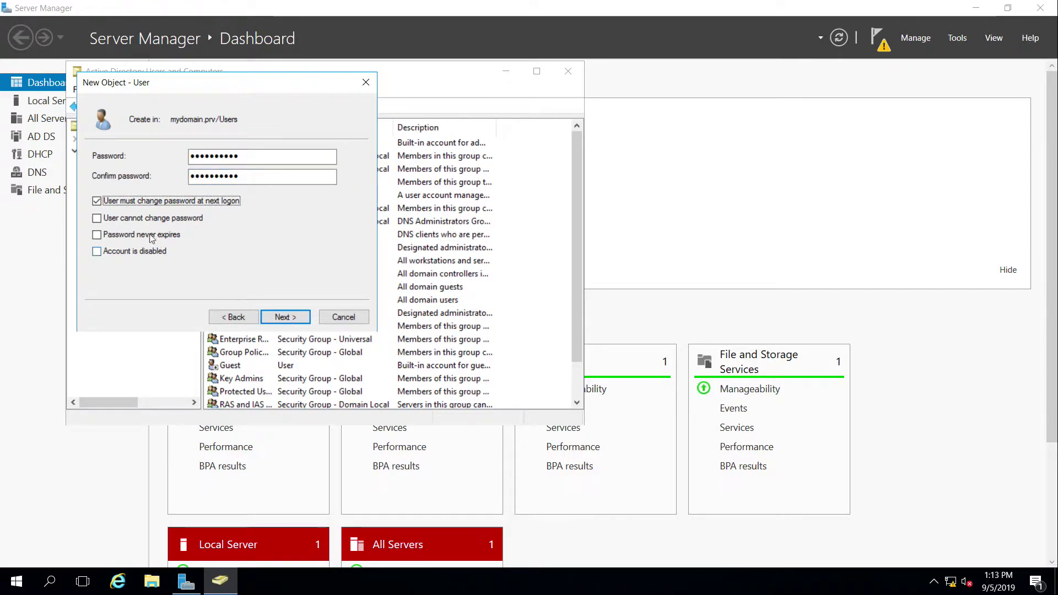
click(97, 201)
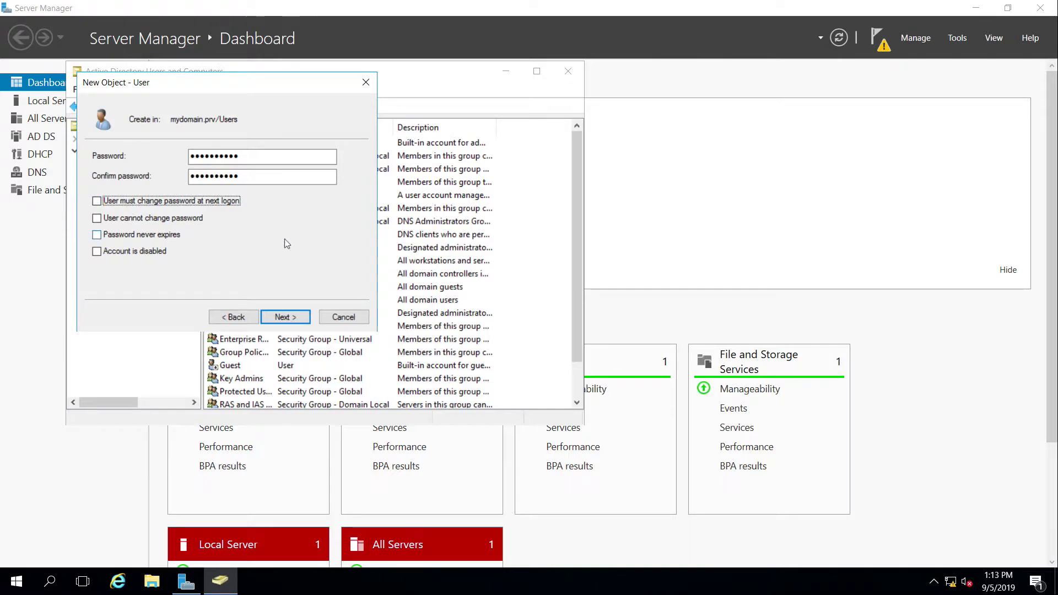
click(285, 317)
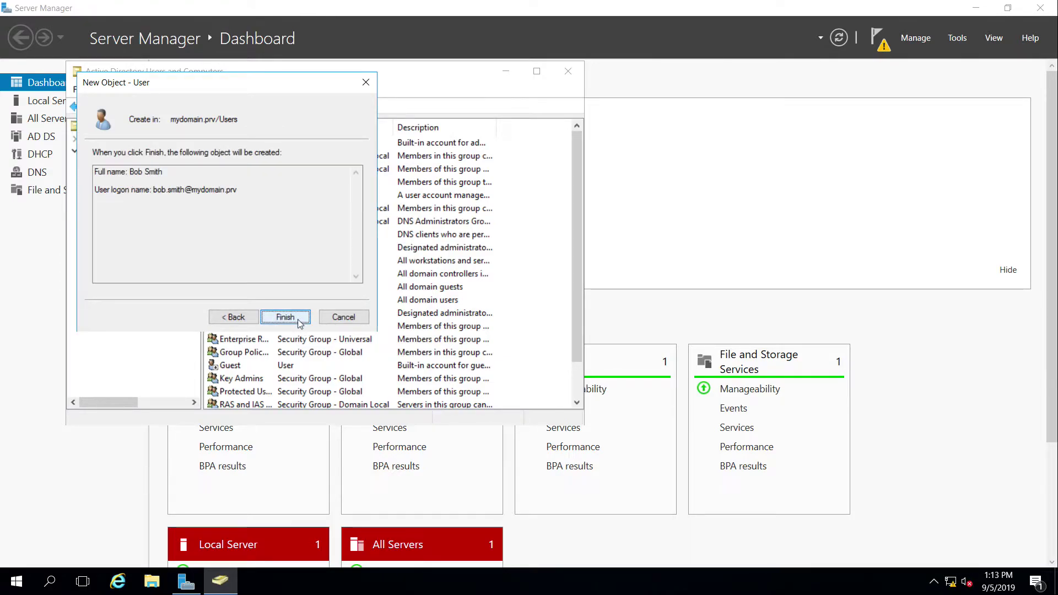
click(298, 322)
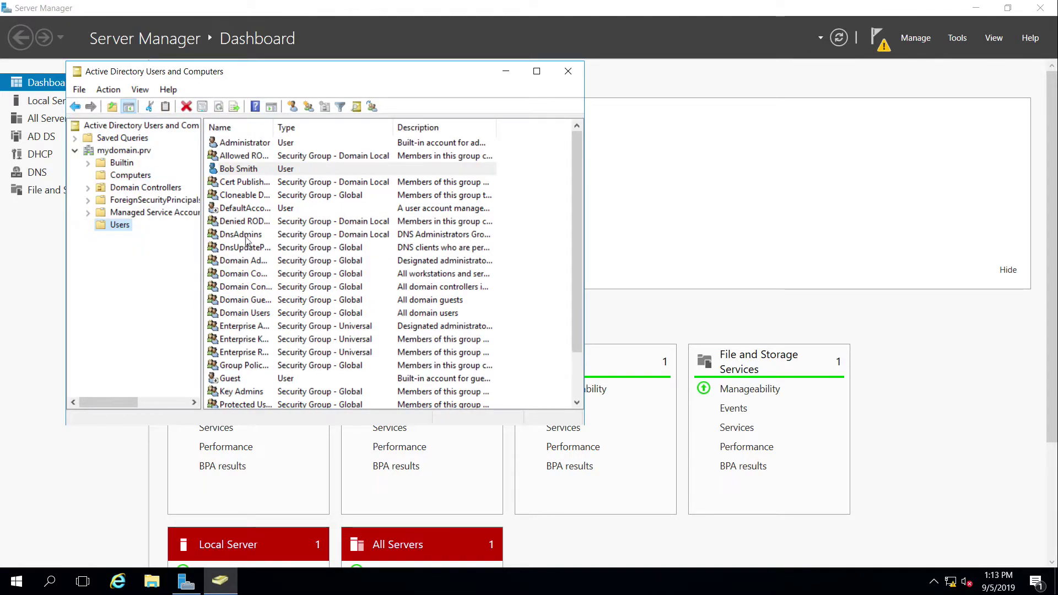
Sign in to MYDOMAIN as Other user with the new domain user's logon name and password.
click(236, 172)
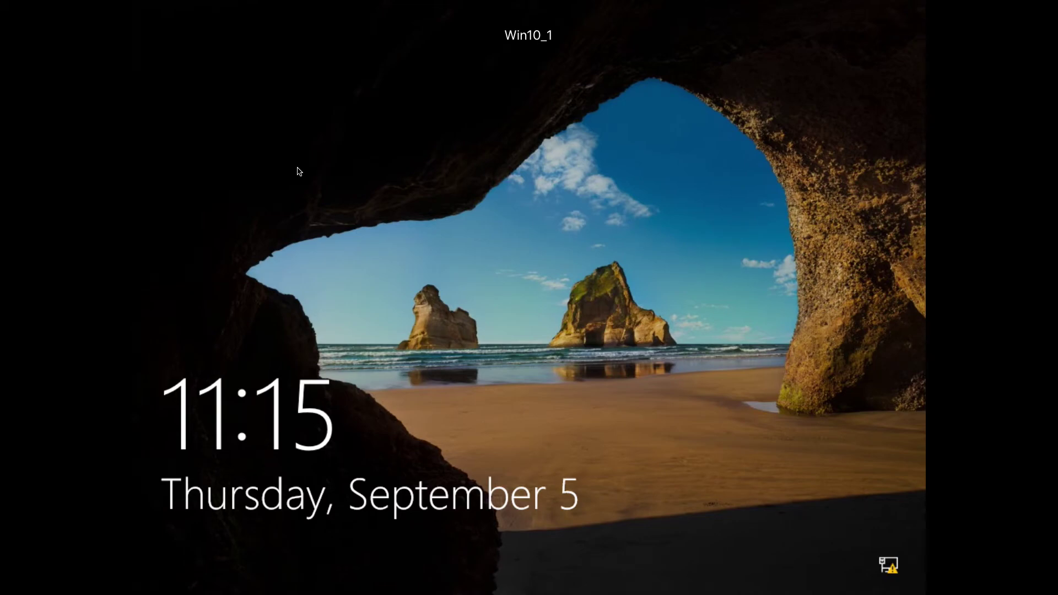
click(299, 171)
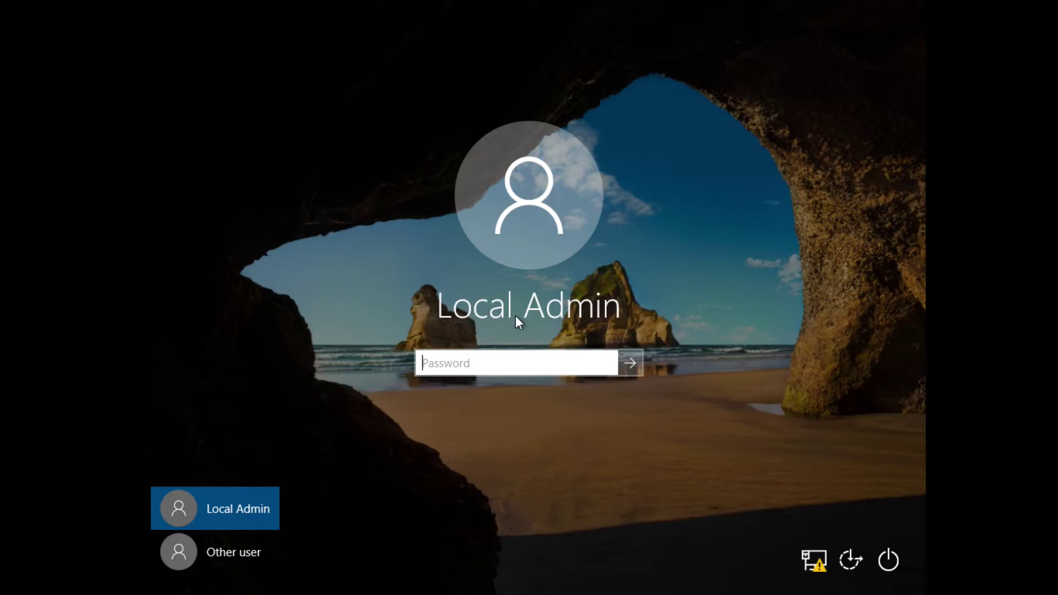
click(223, 553)
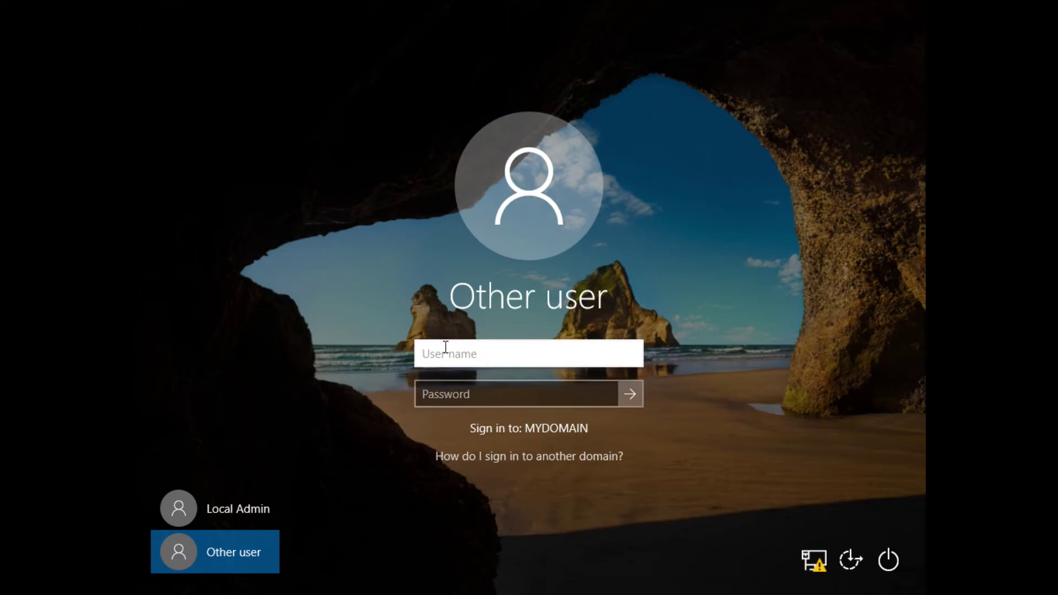
text(bob.smith)
key(Tab)
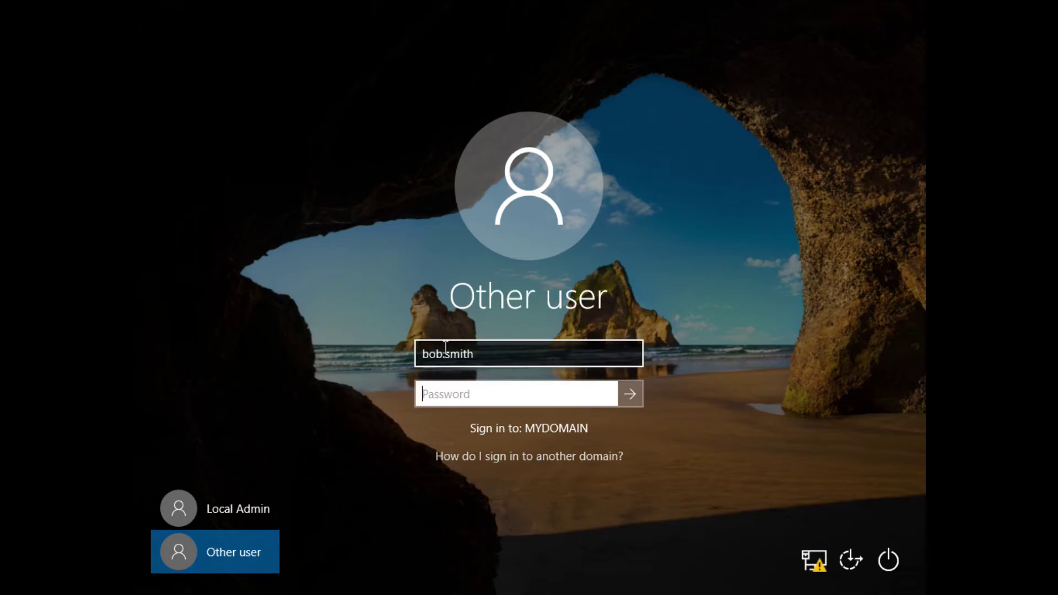
text(●●●●●●●●●●●)
key(Return)
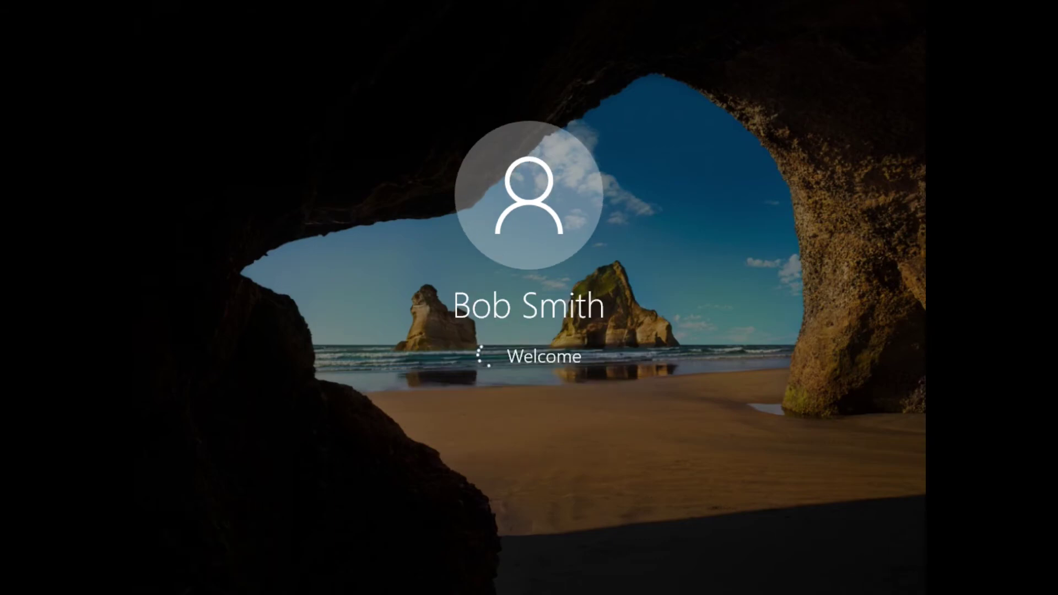